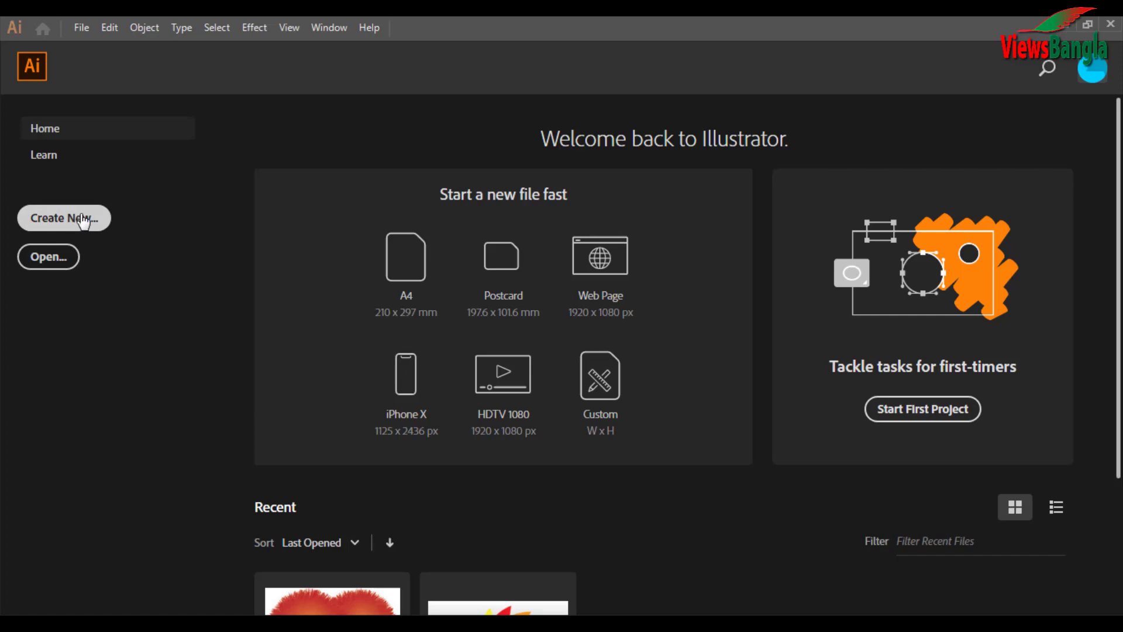
- Create a landscape A4 document of 297 × 210 mm and move the floating Color and Gradient panels off the artboard
click(84, 217)
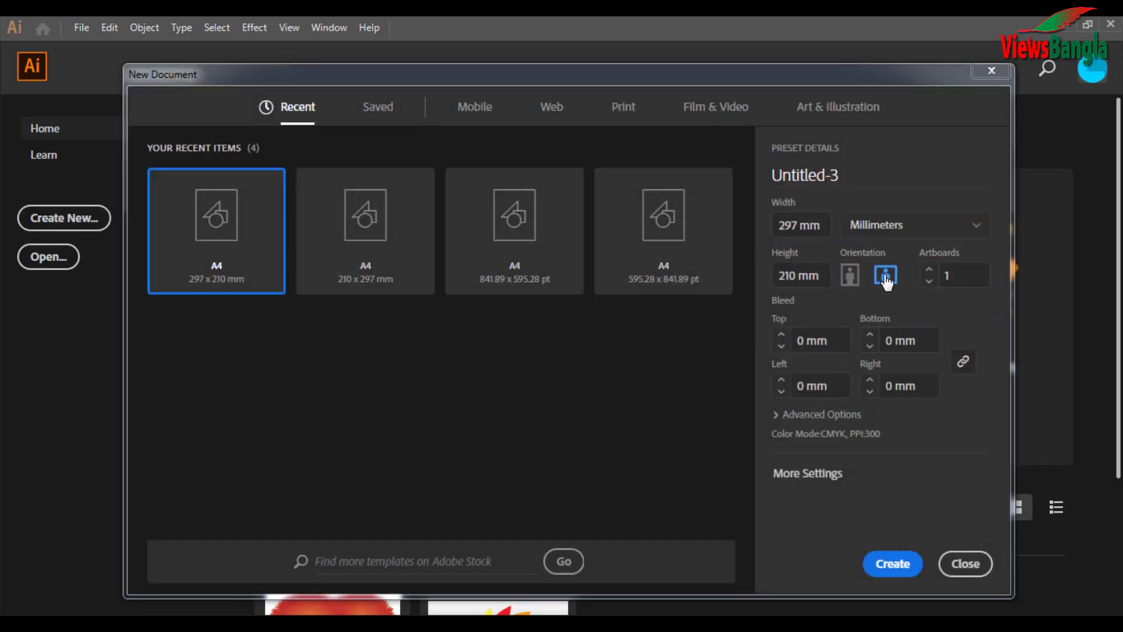
click(894, 564)
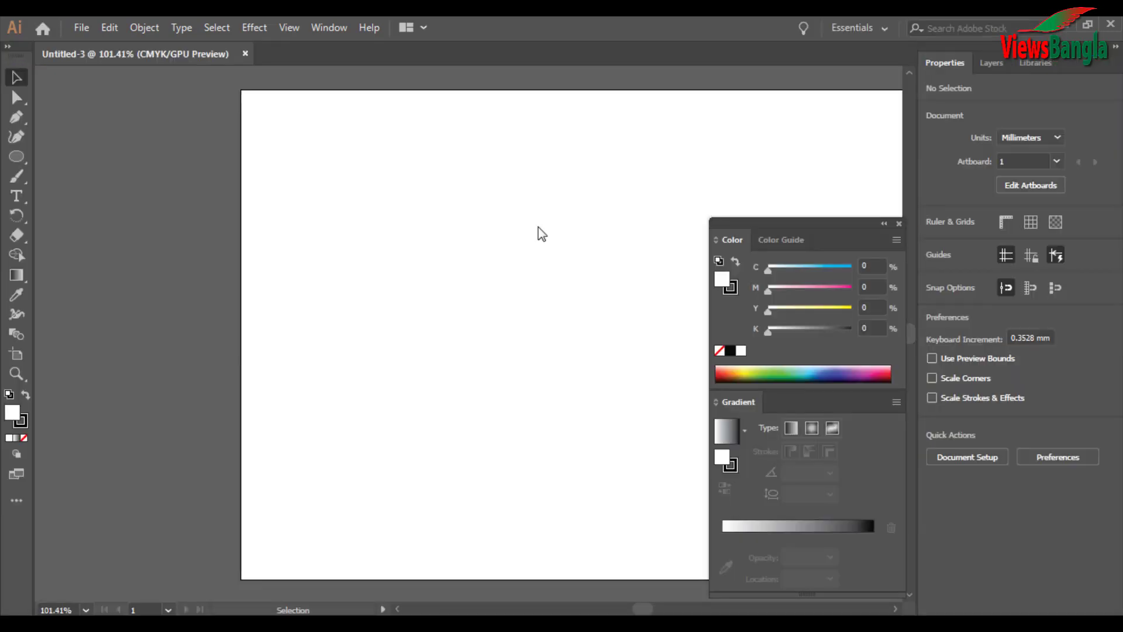
drag(802, 231, 925, 328)
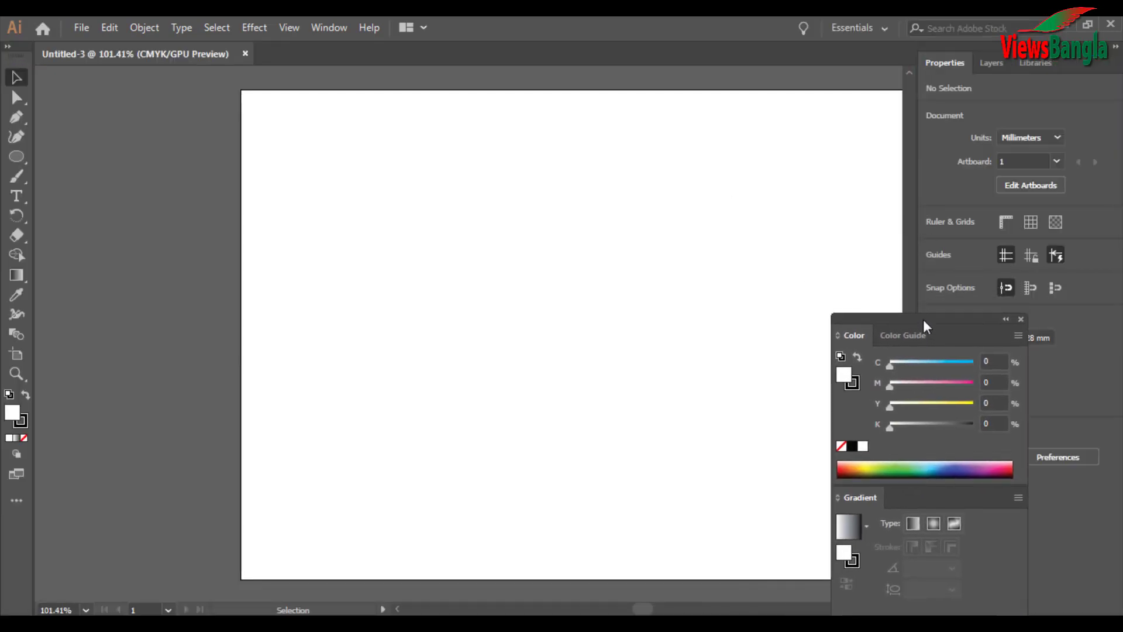
drag(199, 60, 240, 55)
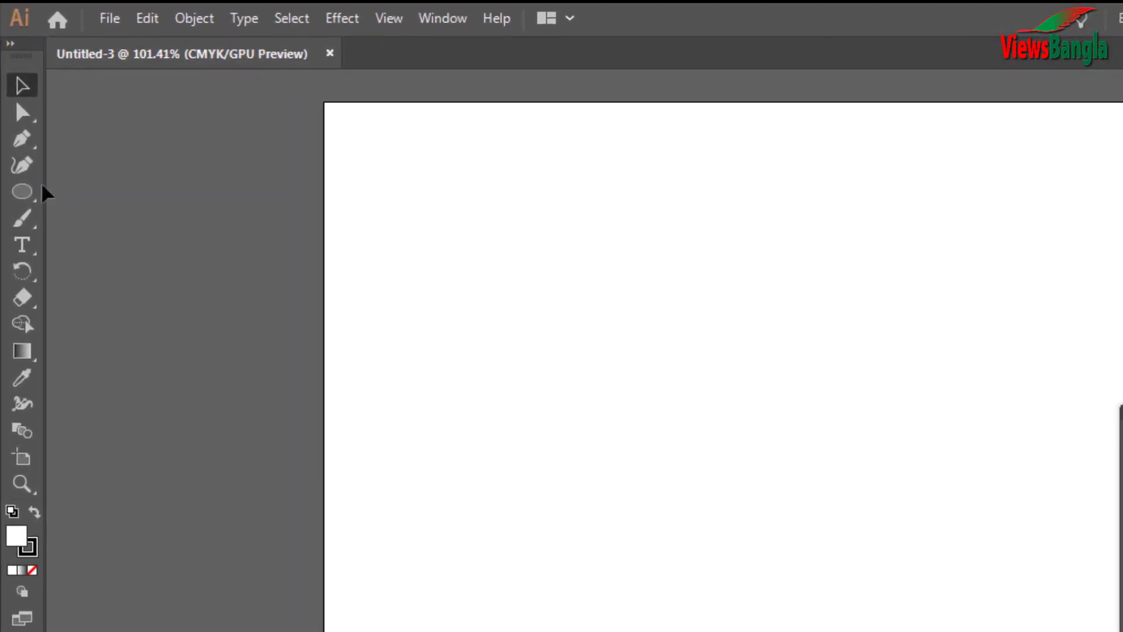
- Create a star with Radius 1 of 8.8194 mm, Radius 2 of 17.6389 mm and 32 points
click(17, 160)
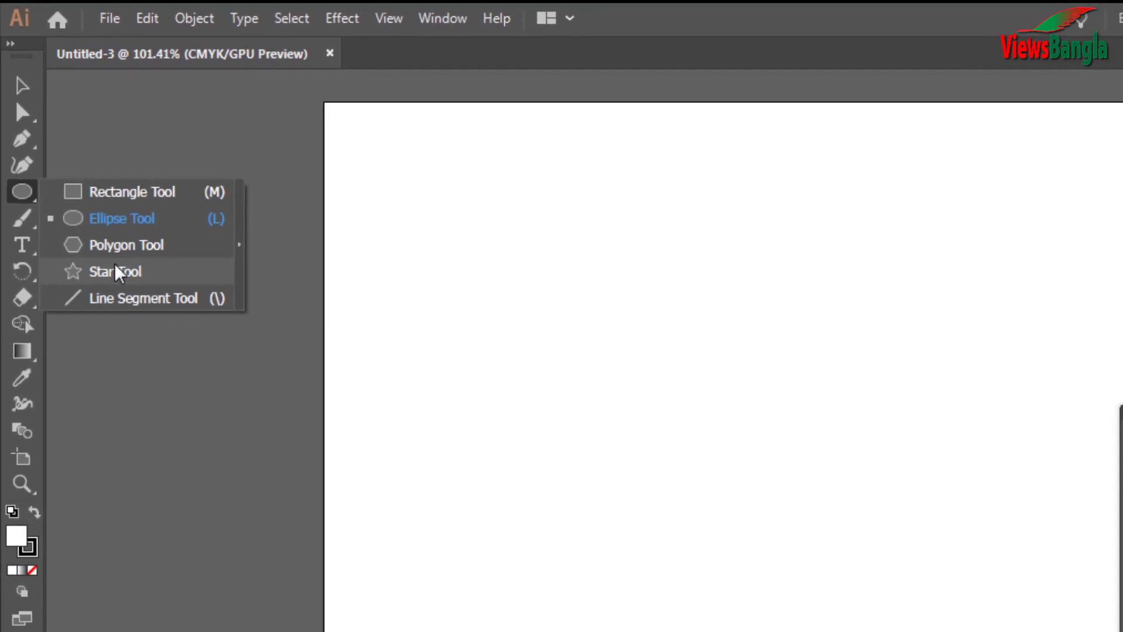
click(124, 284)
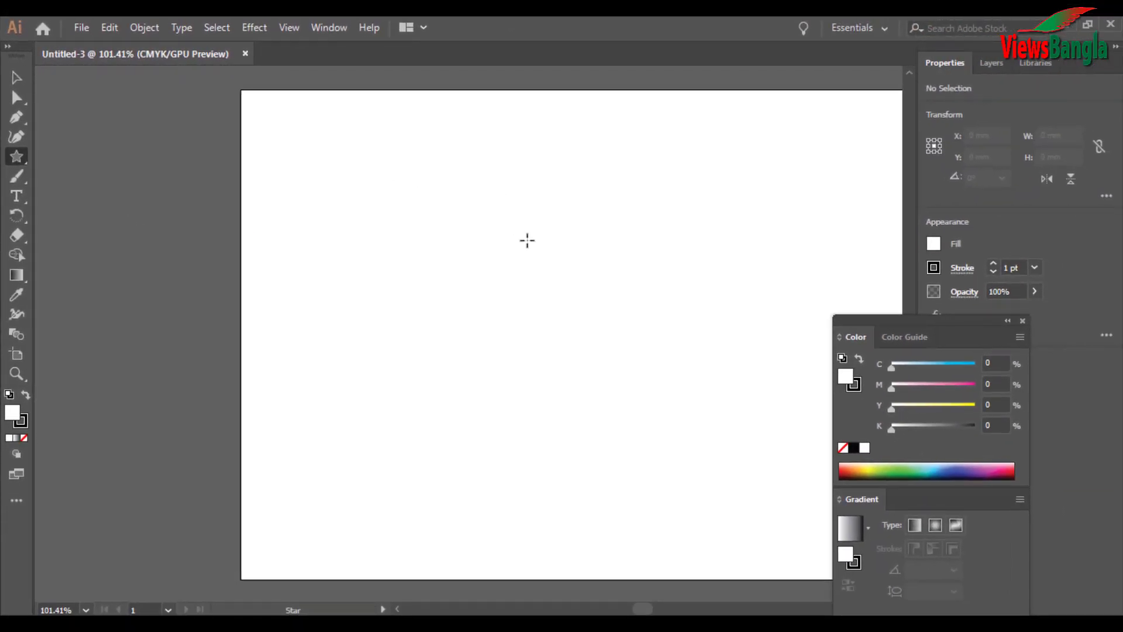
click(546, 229)
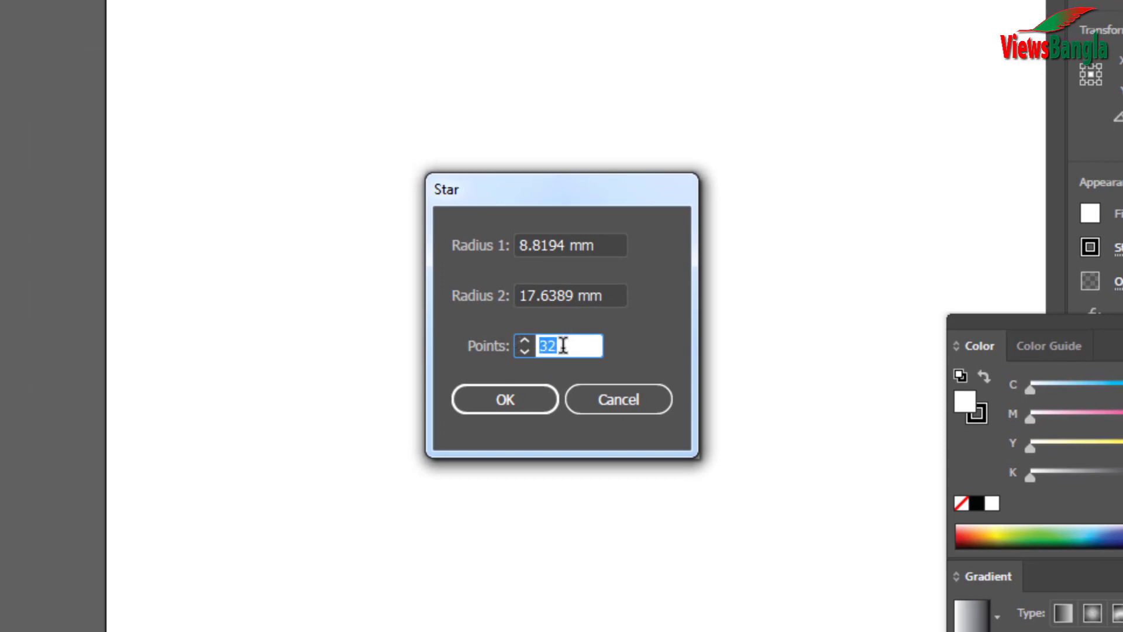
click(510, 401)
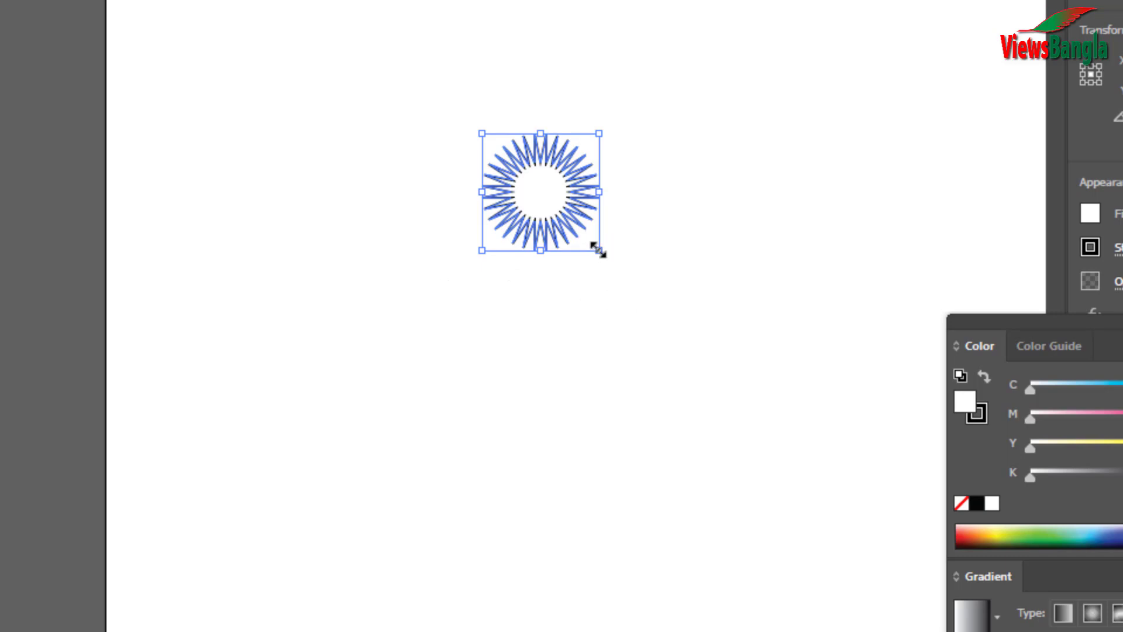
- Enlarge the star proportionally to about 97 mm wide and move it down and to the right on the artboard
drag(598, 250, 702, 376)
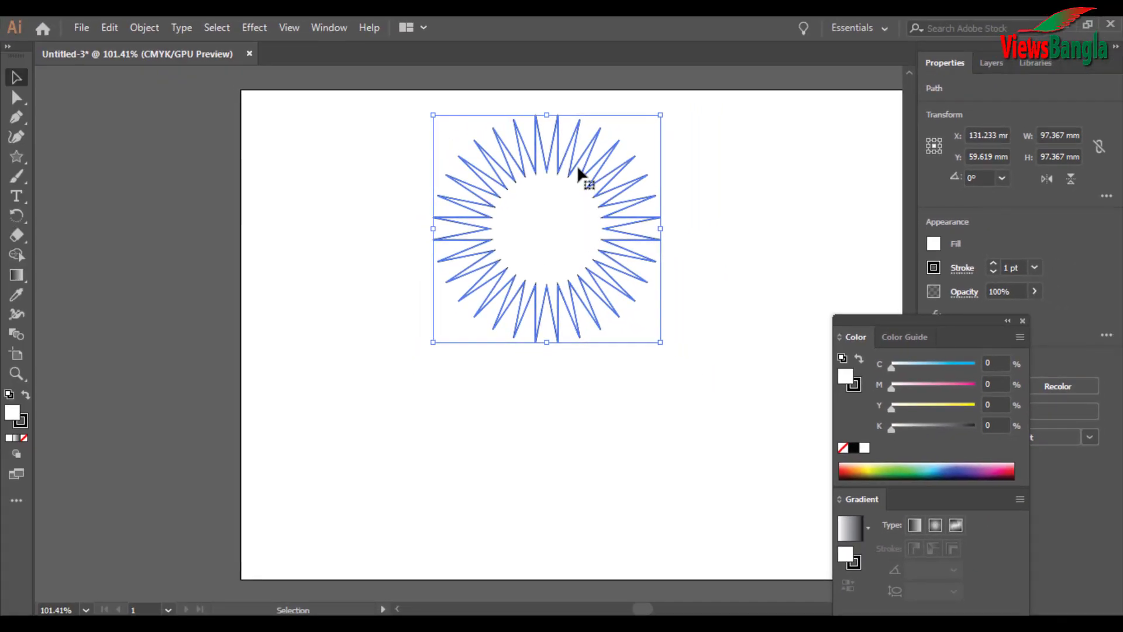
drag(582, 151, 668, 224)
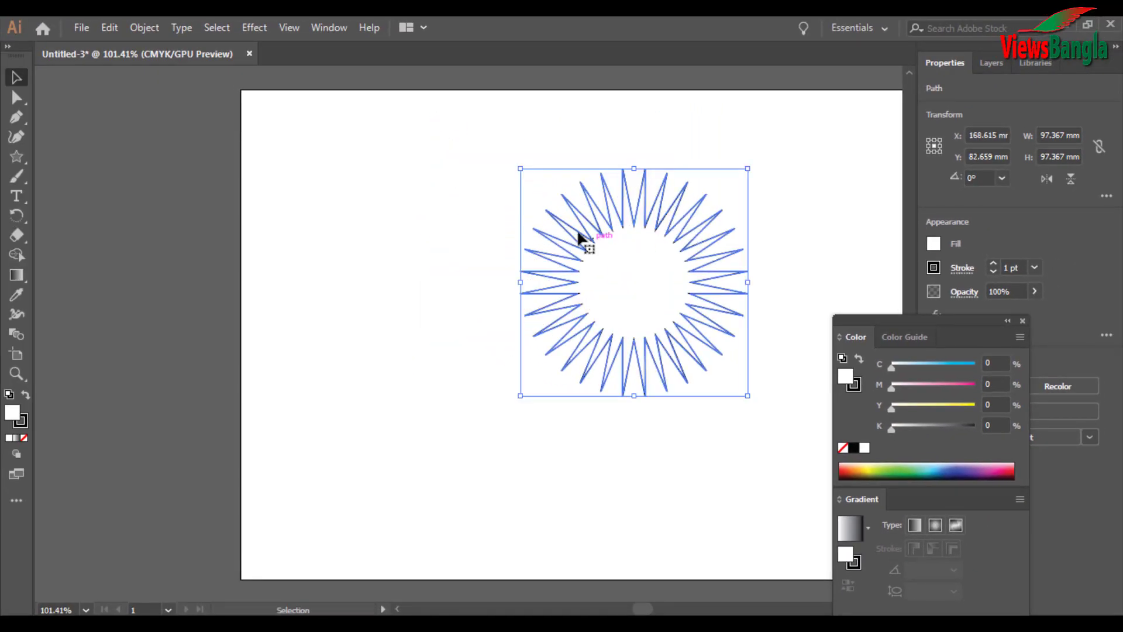
click(489, 178)
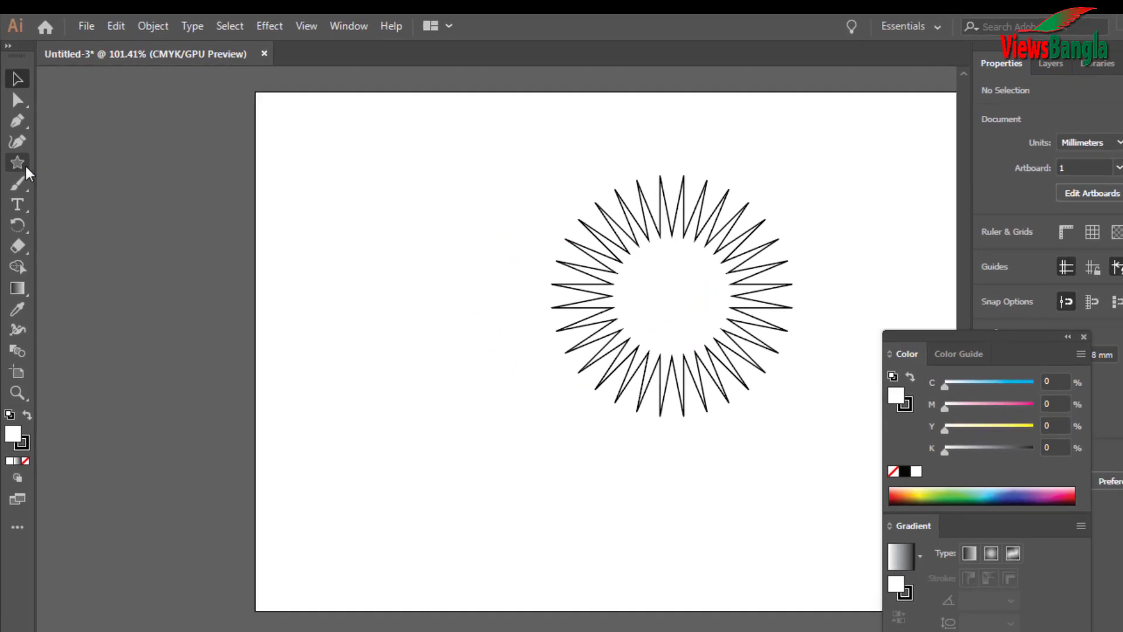
- Draw a circle about 35 mm in diameter with the Ellipse tool near the artboard's upper-left corner
drag(19, 165, 71, 173)
click(71, 182)
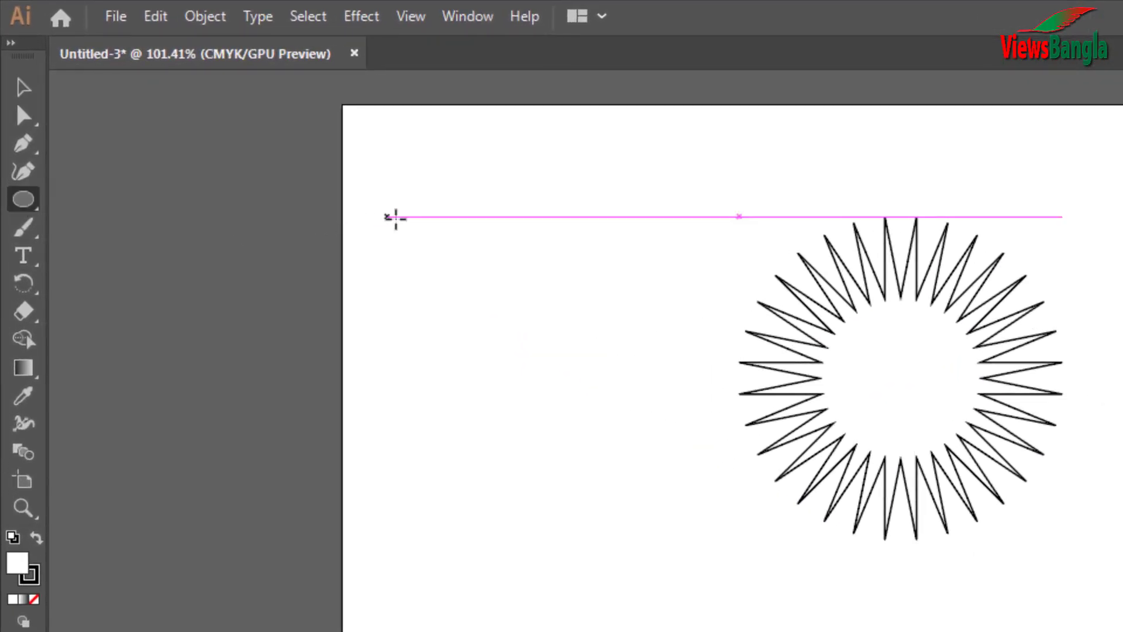
drag(446, 204, 501, 261)
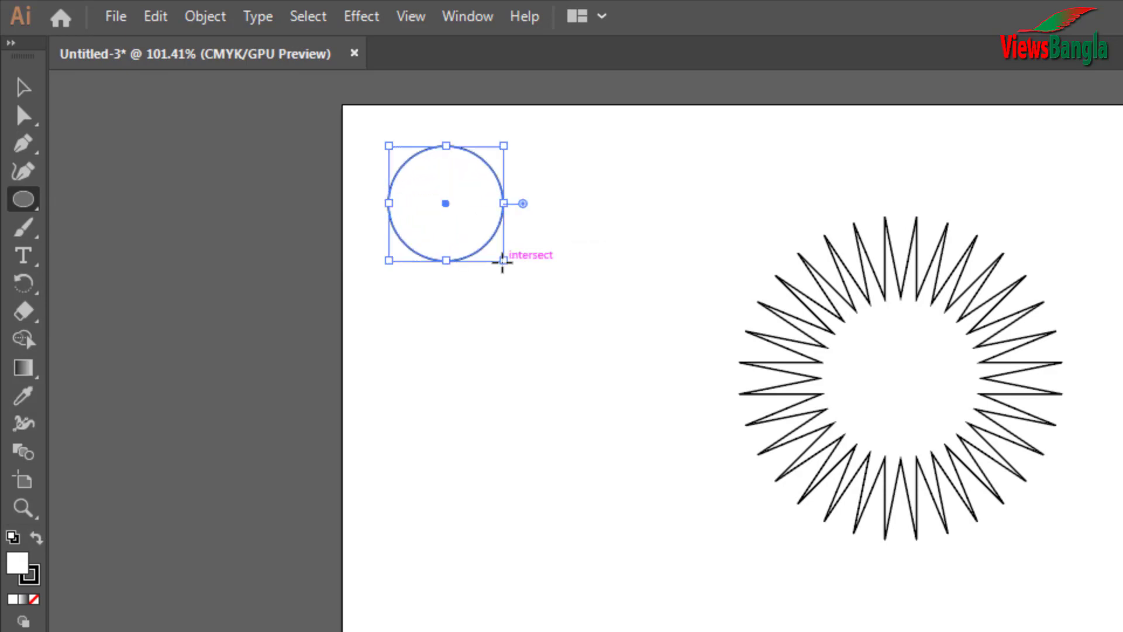
- Fill the circle with a reversed black-and-white radial gradient and remove its stroke
click(23, 599)
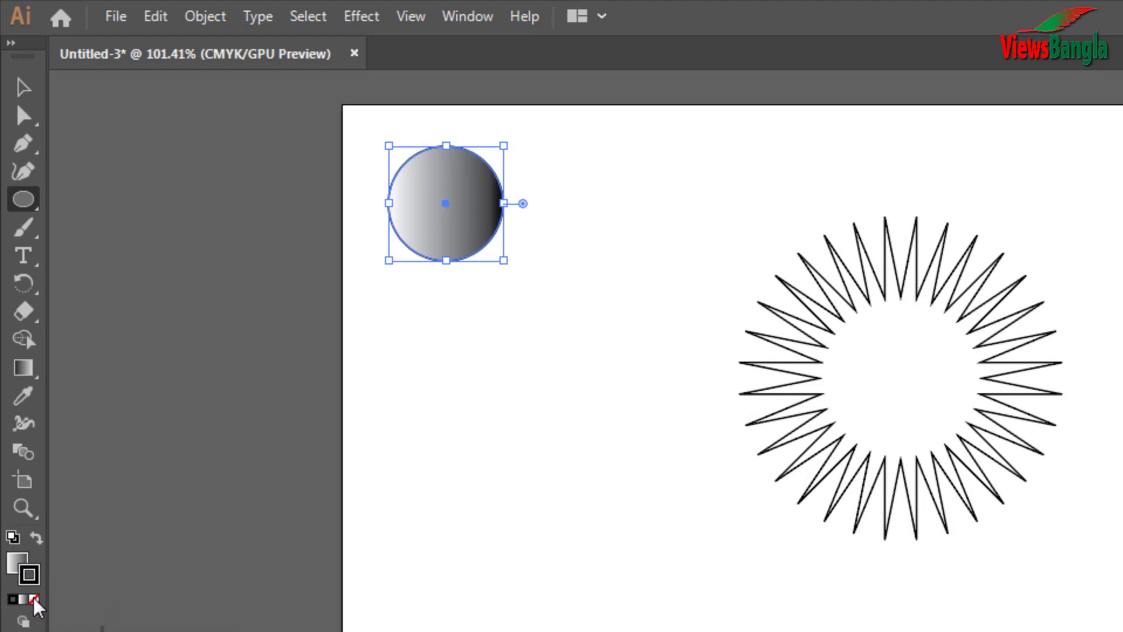
click(33, 577)
click(16, 563)
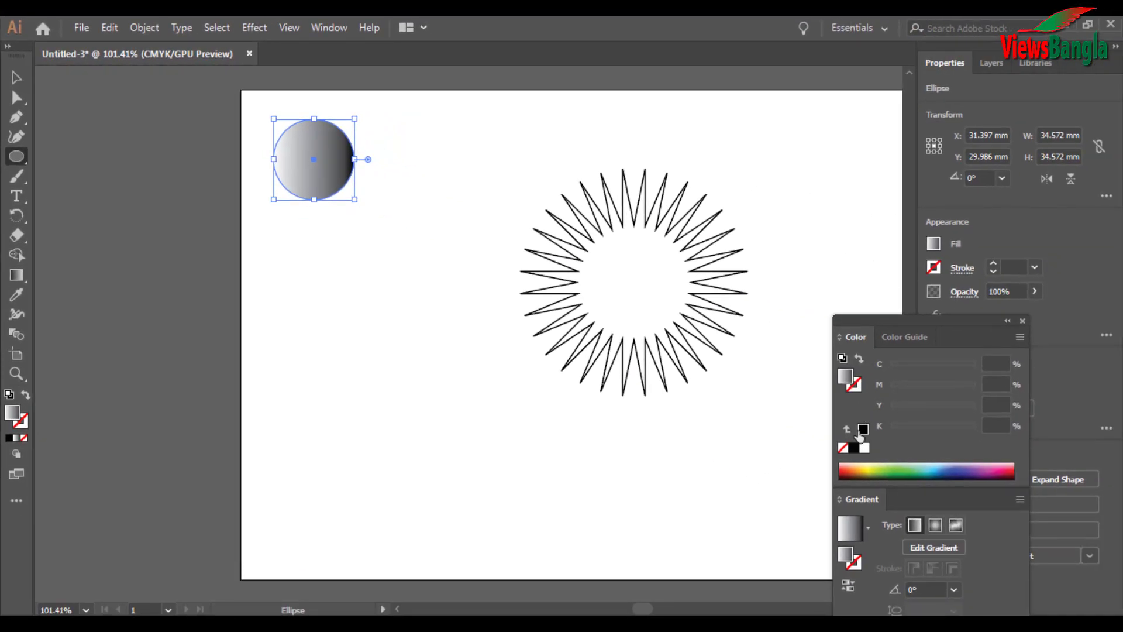
click(934, 525)
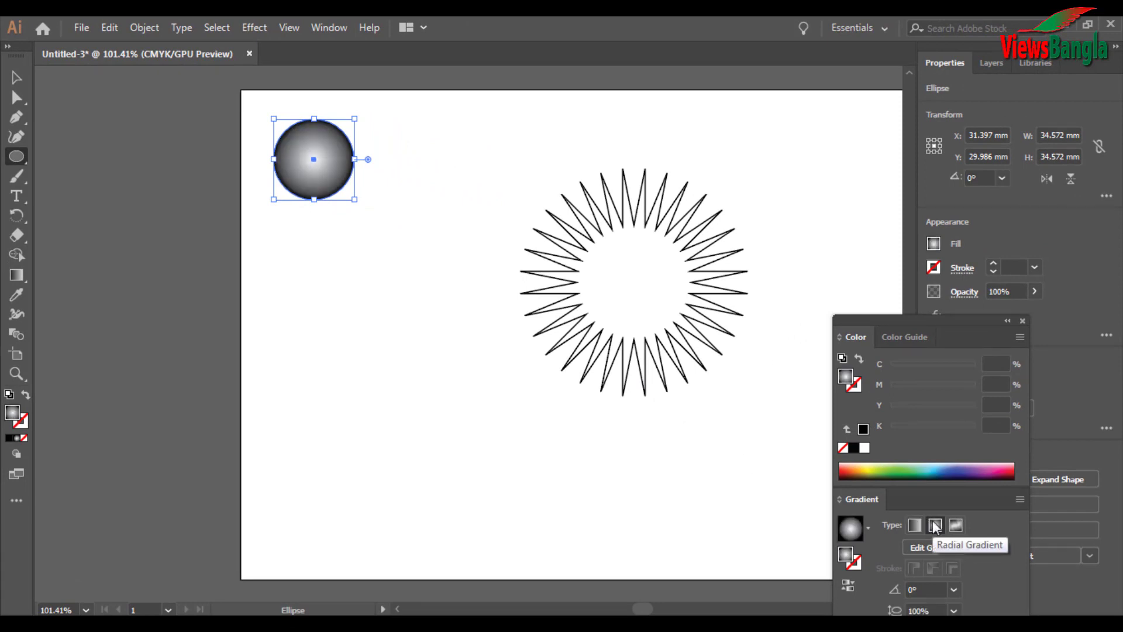
click(847, 585)
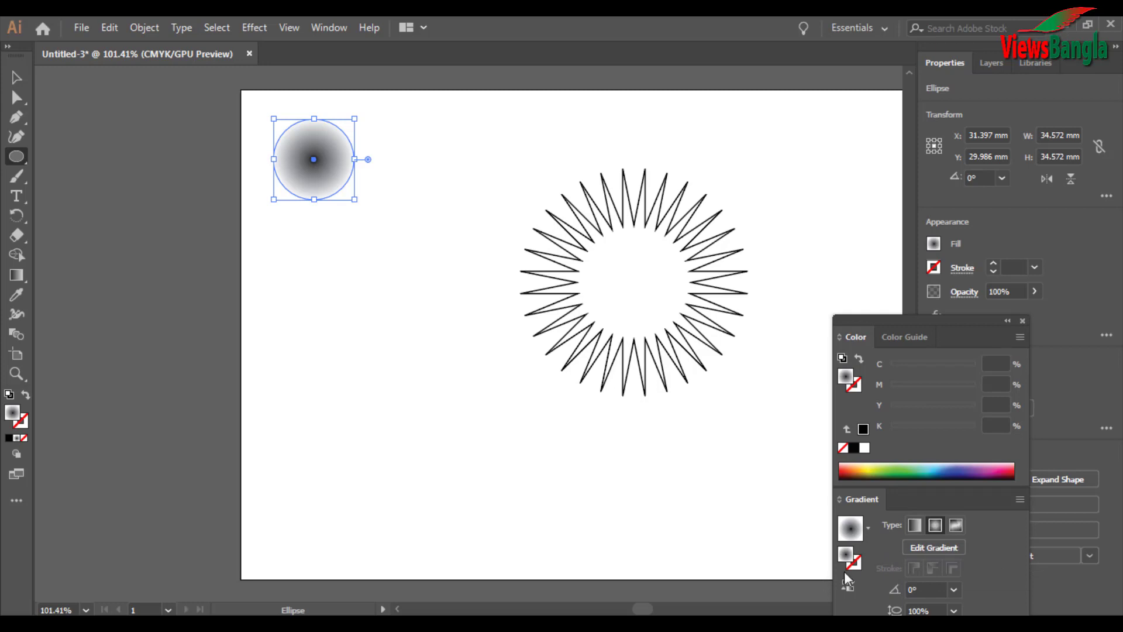
- Recolour the circle gradient's centre stop to CMYK red and shift that stop outward, leaving only a soft faded rim
click(17, 275)
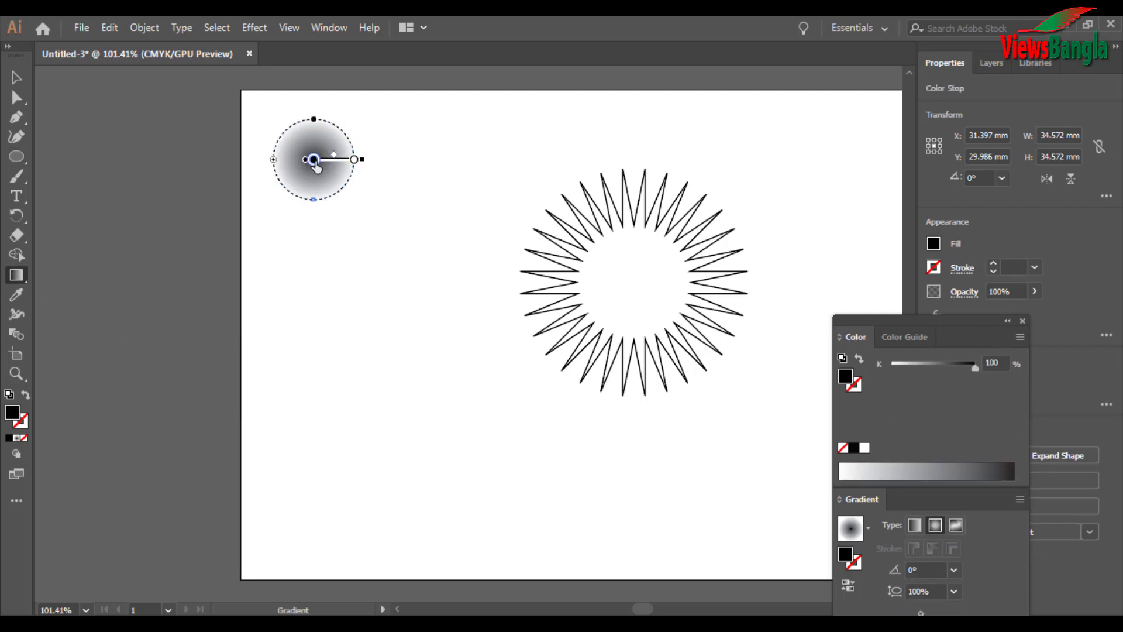
double_click(314, 159)
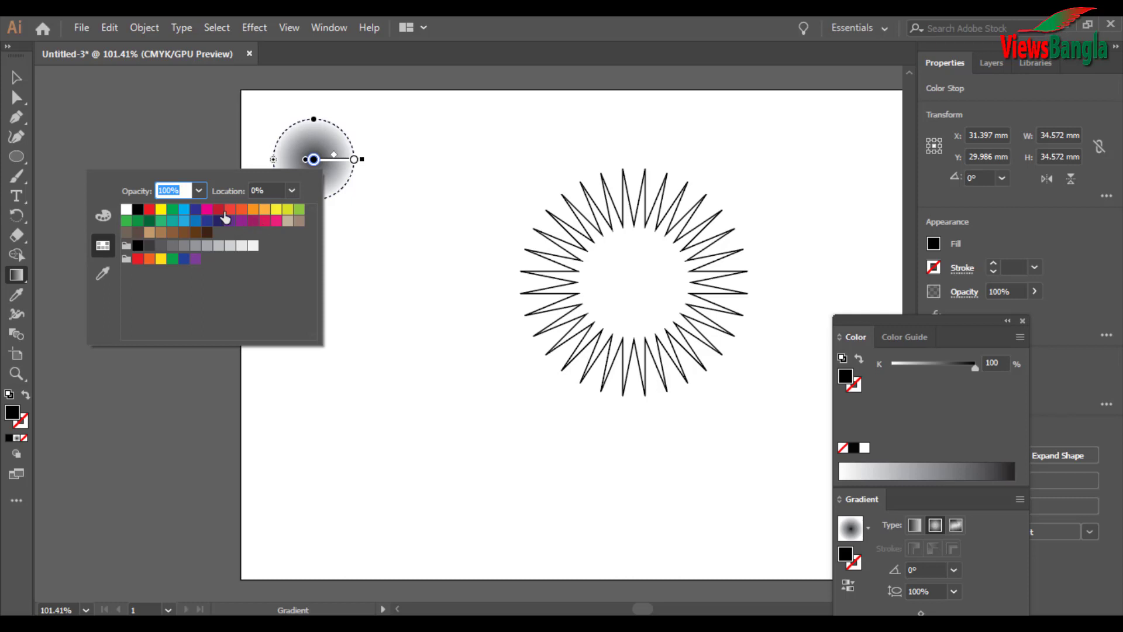
click(149, 210)
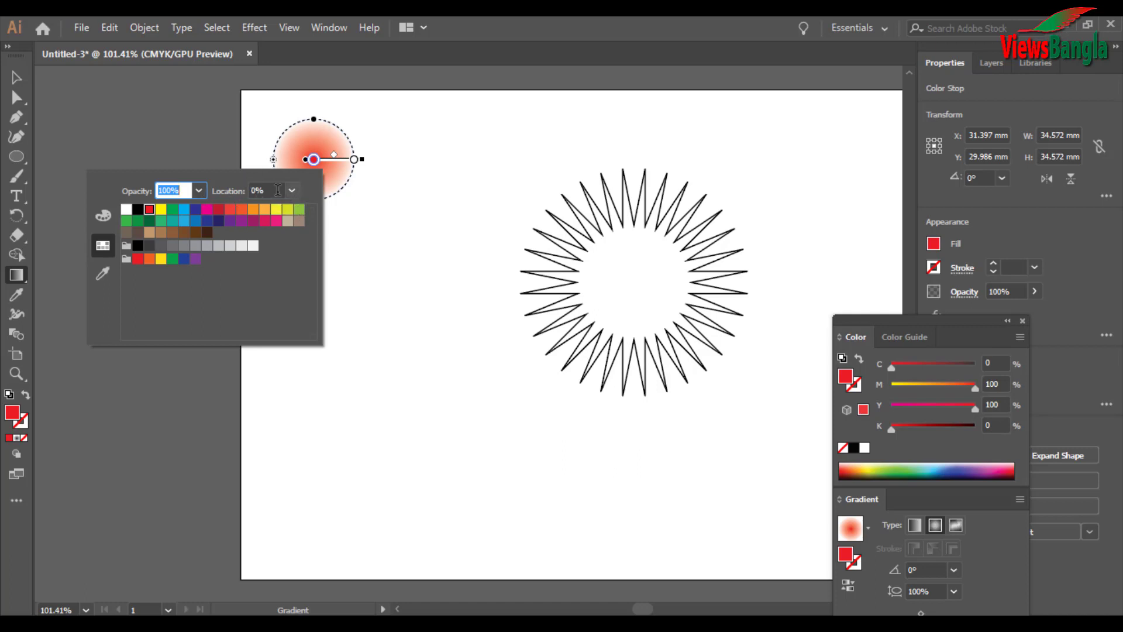
click(316, 148)
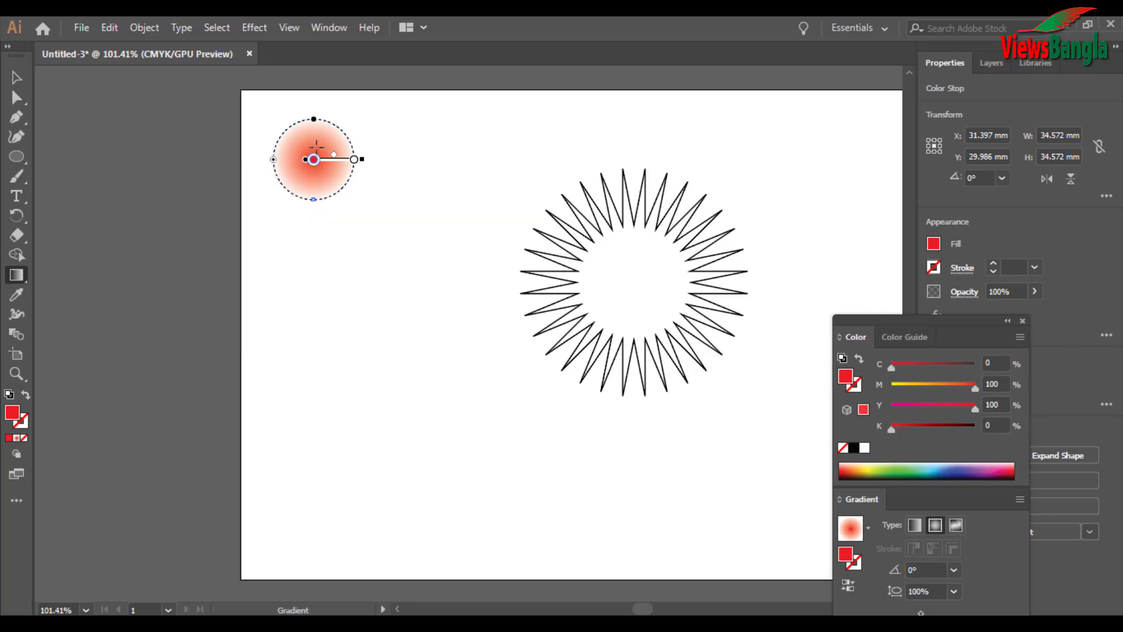
drag(314, 159, 341, 167)
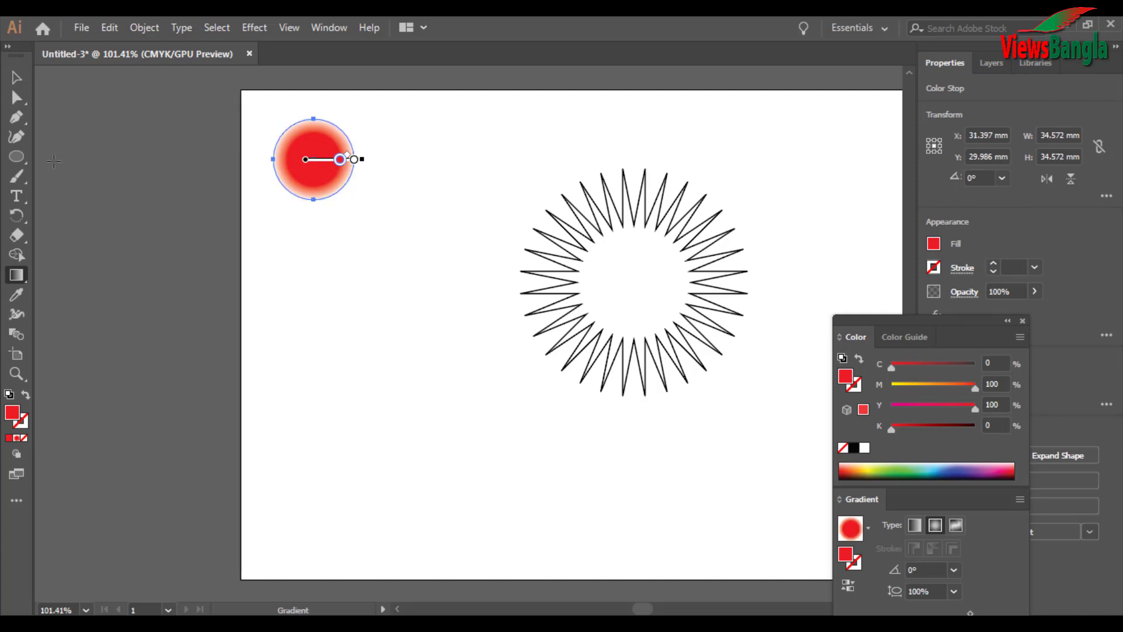
click(15, 79)
click(347, 240)
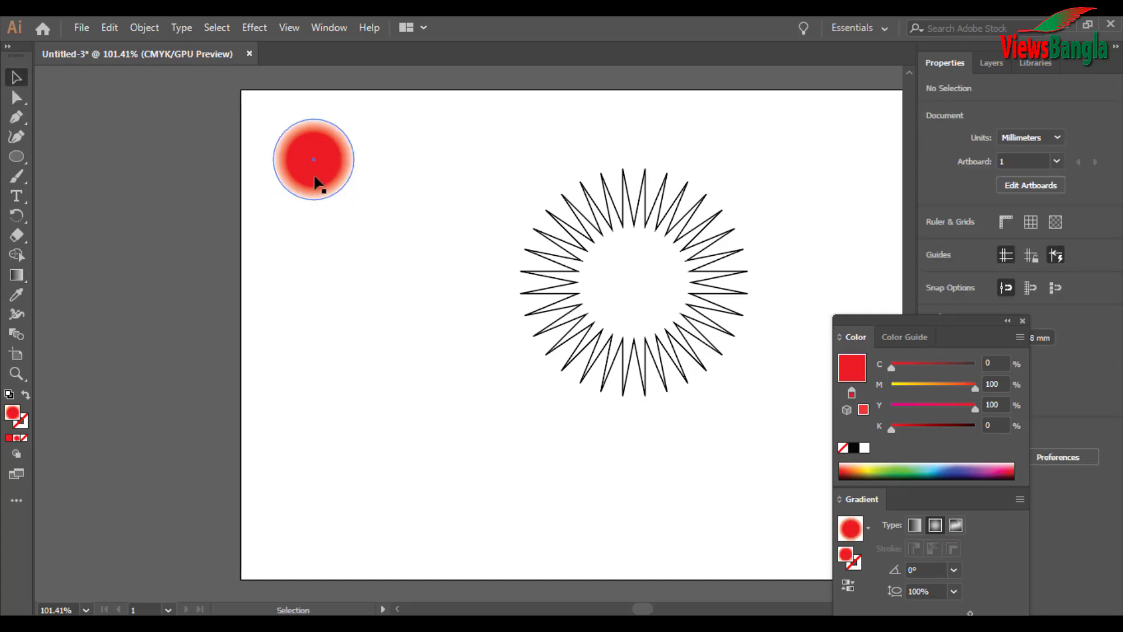
- Apply the circle's red radial gradient to the large star with the Eyedropper, then deselect it
click(304, 169)
click(640, 227)
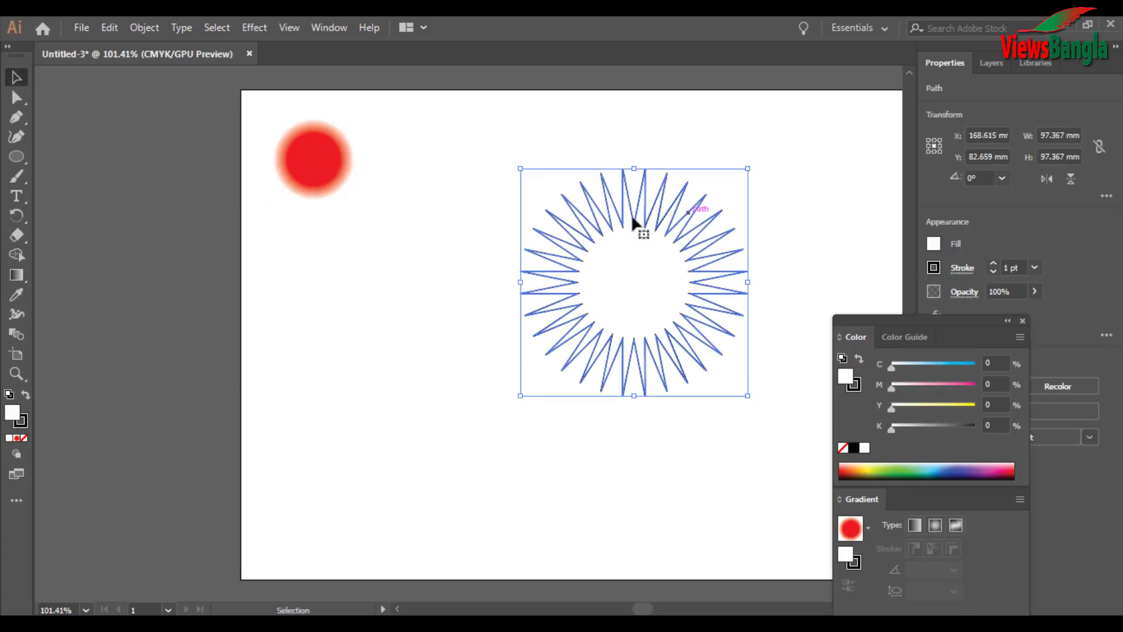
click(16, 294)
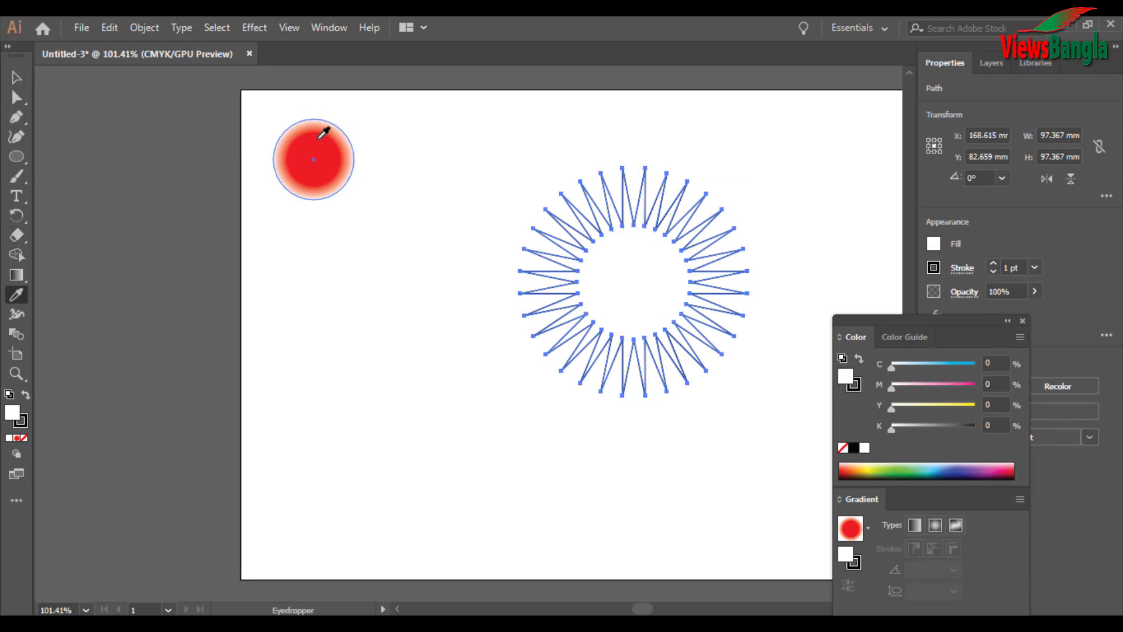
click(323, 134)
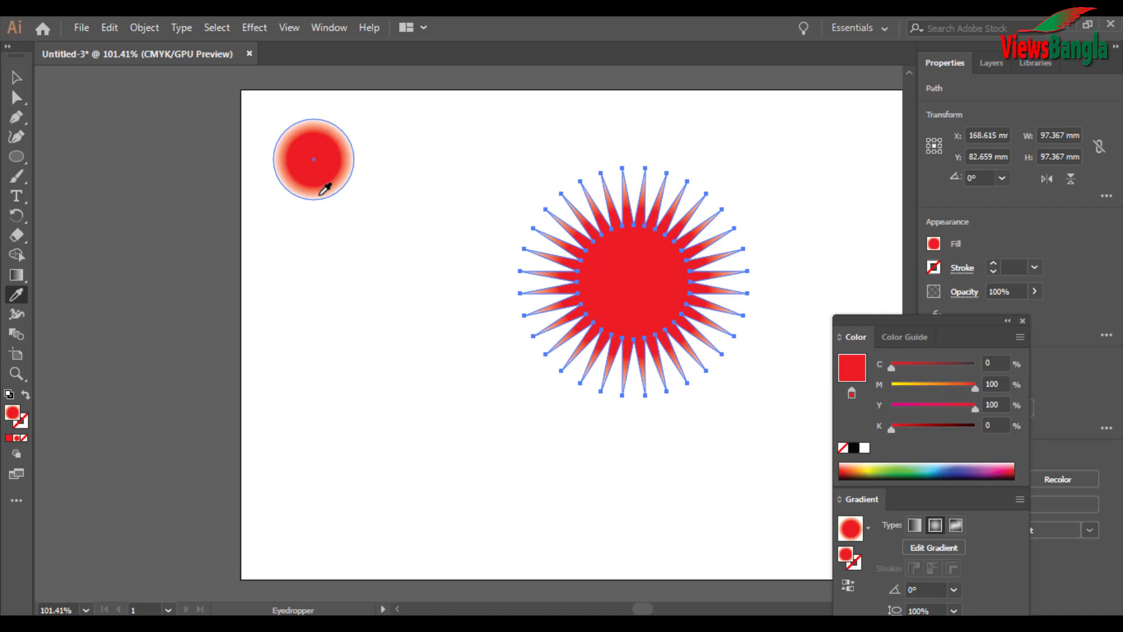
click(16, 76)
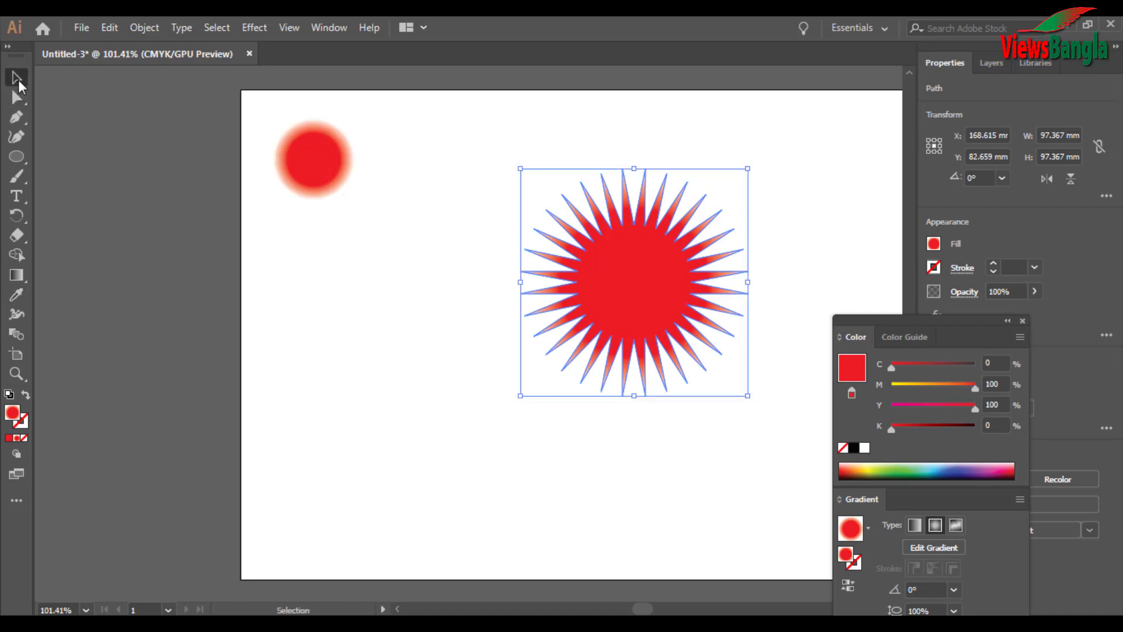
click(389, 351)
click(637, 273)
click(479, 397)
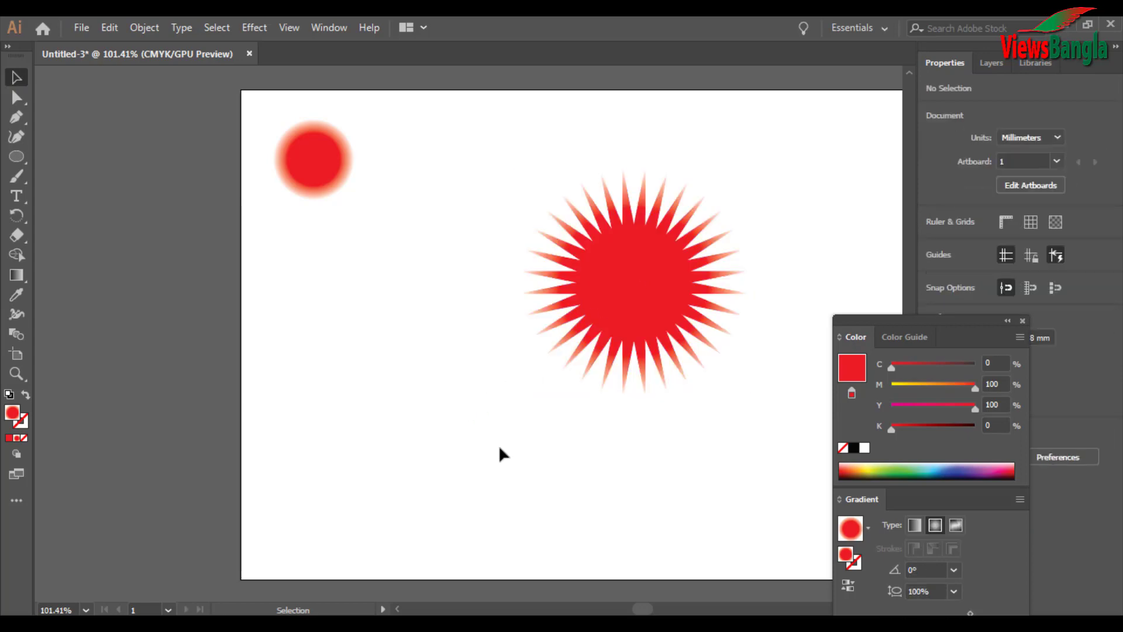
- Move the red star slightly left and round all its corners with Direct Selection
drag(670, 247, 623, 238)
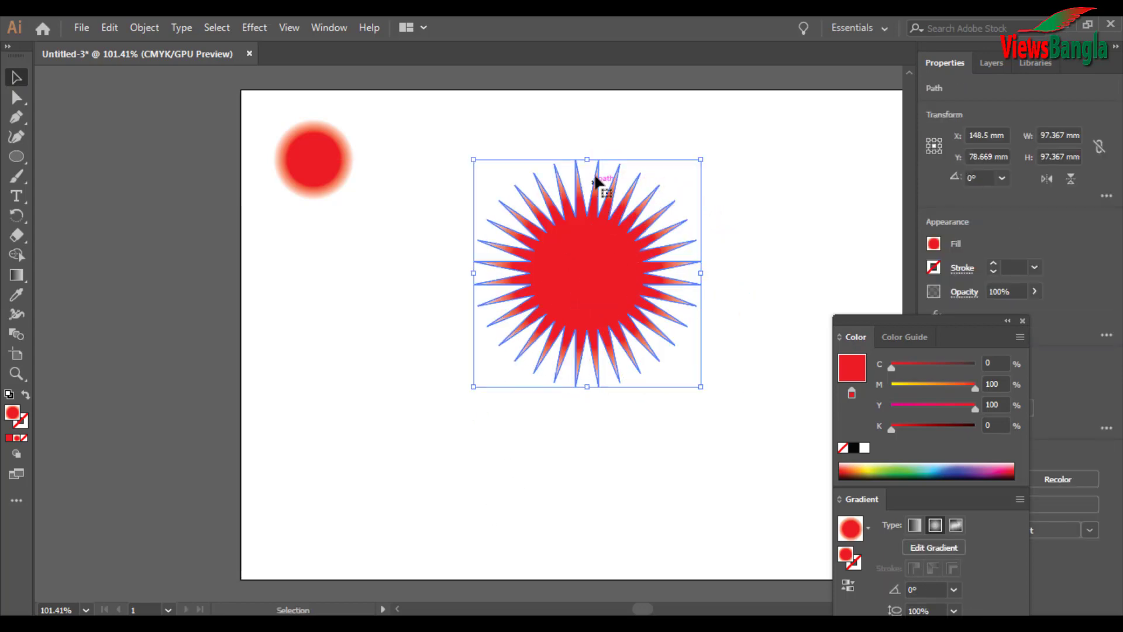
click(13, 115)
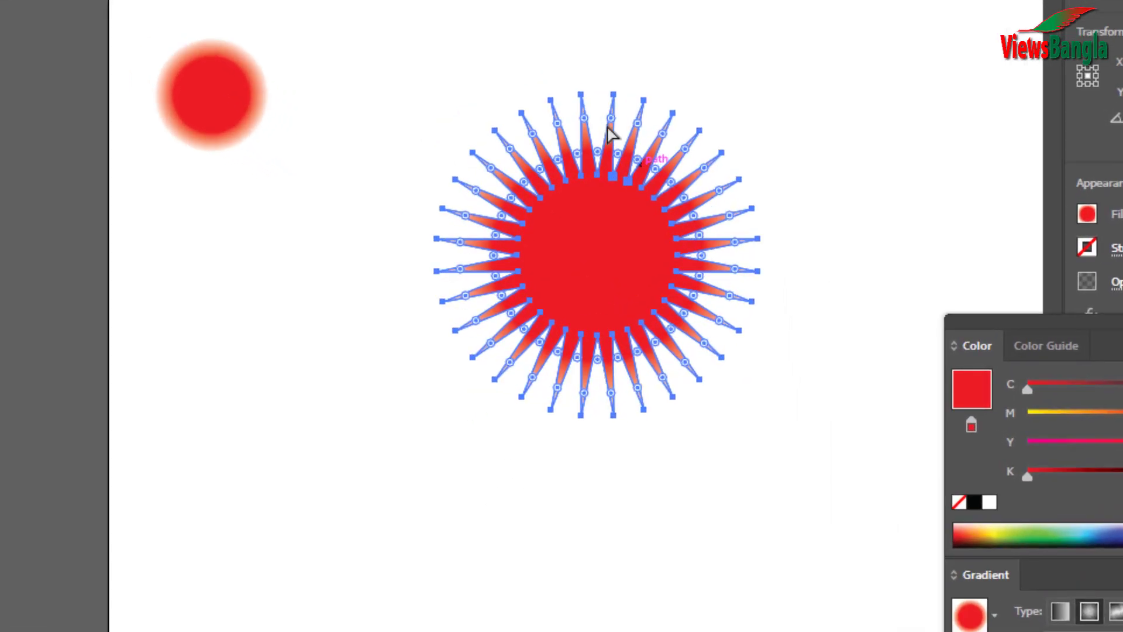
drag(612, 116, 613, 125)
click(338, 258)
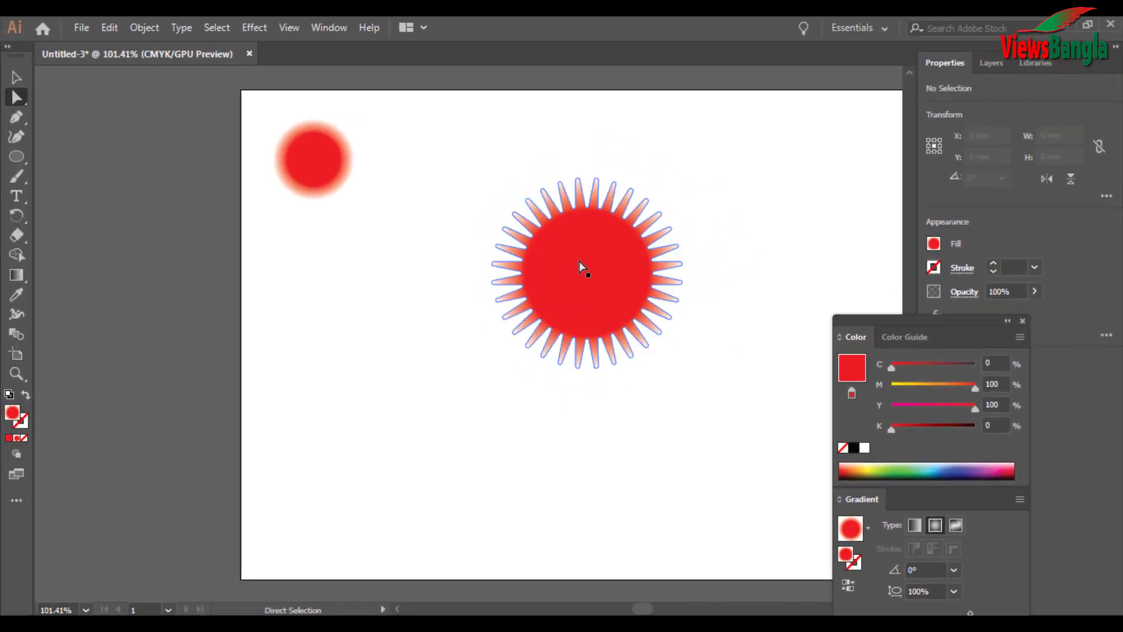
- Copy the rounded star and paste the duplicate in front of the original, ready for resizing
click(581, 267)
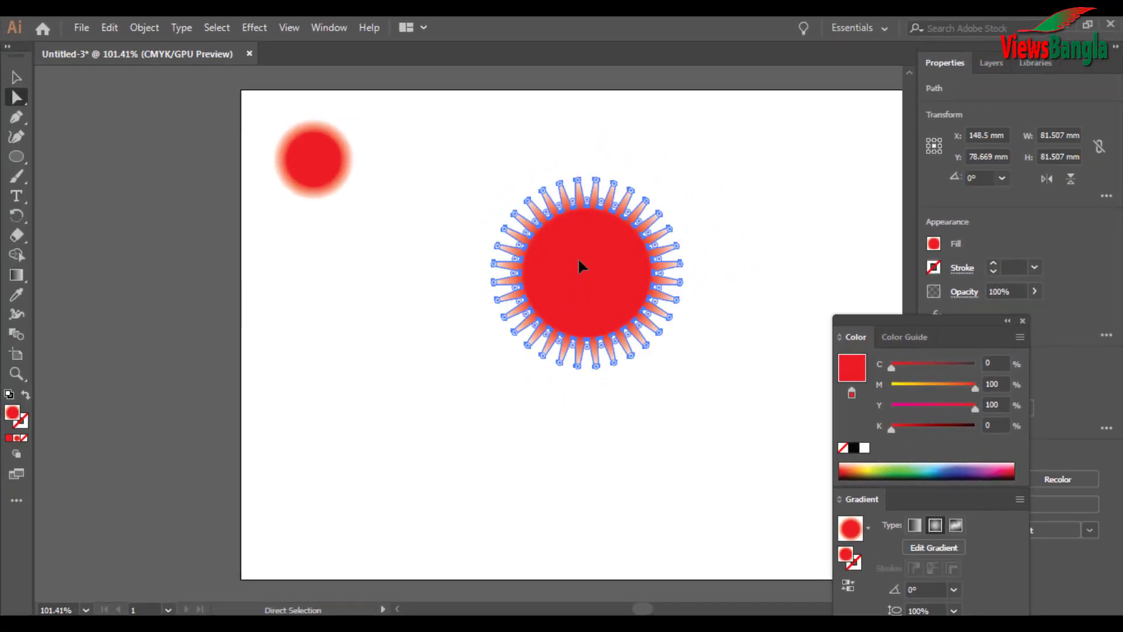
click(109, 27)
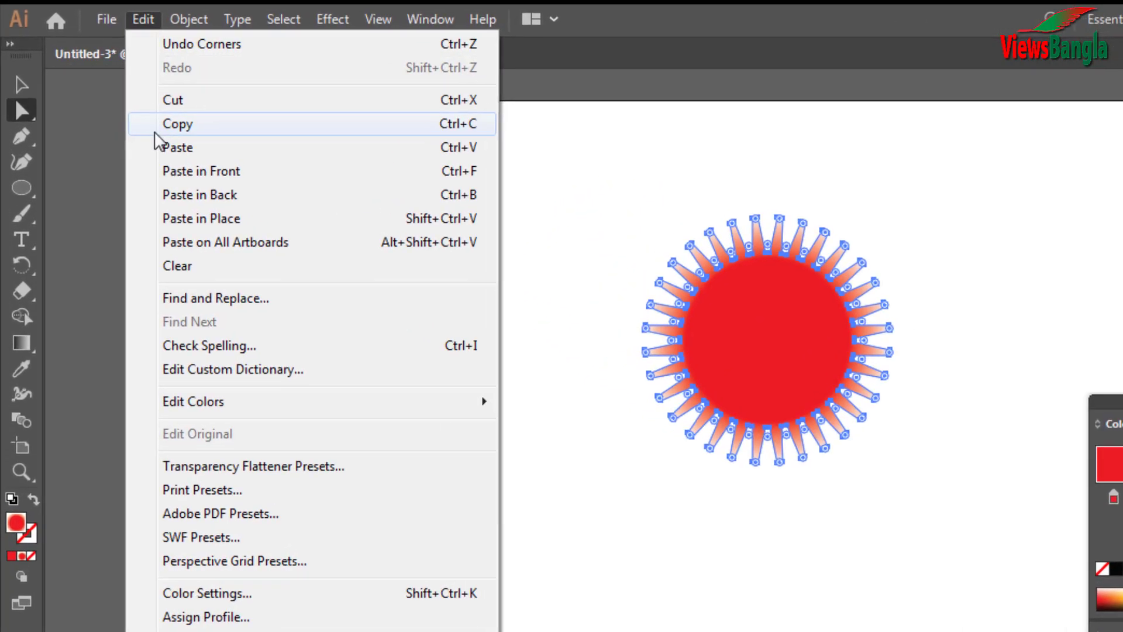
click(145, 110)
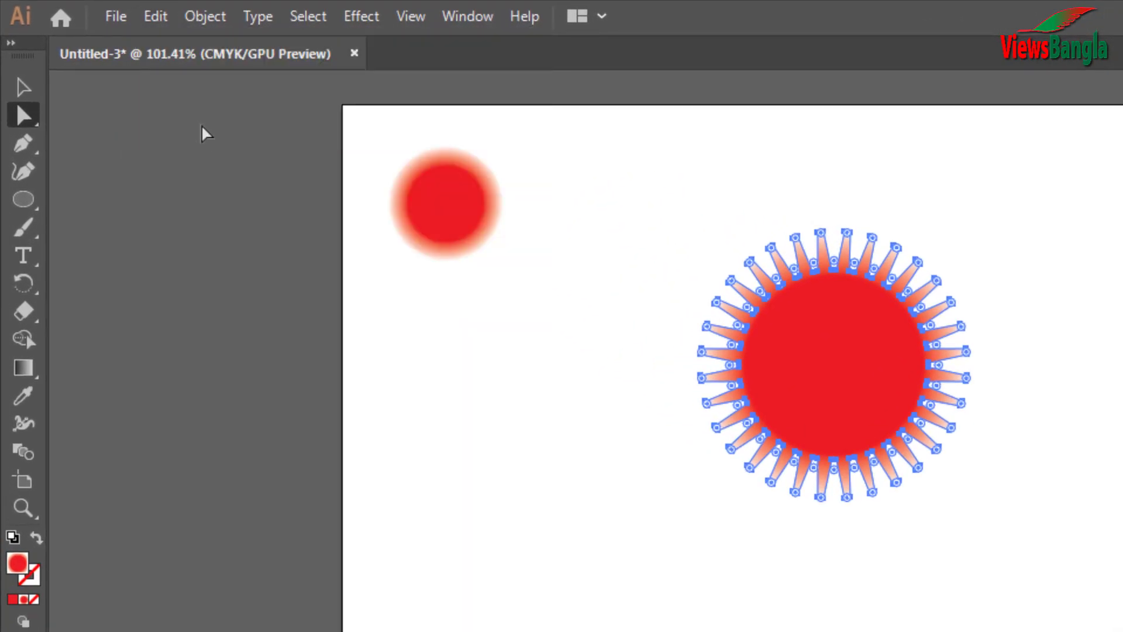
click(159, 21)
click(212, 183)
click(30, 90)
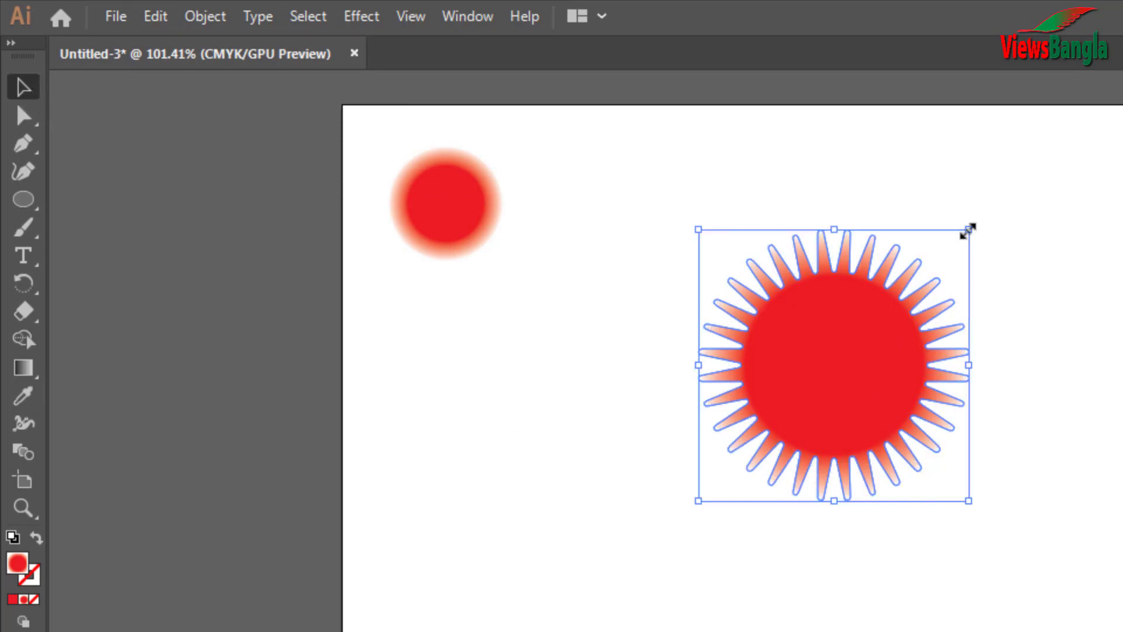
- Shrink the front star copy about its centre to roughly 3.5 mm wide, in the middle of the large star
drag(968, 230, 860, 361)
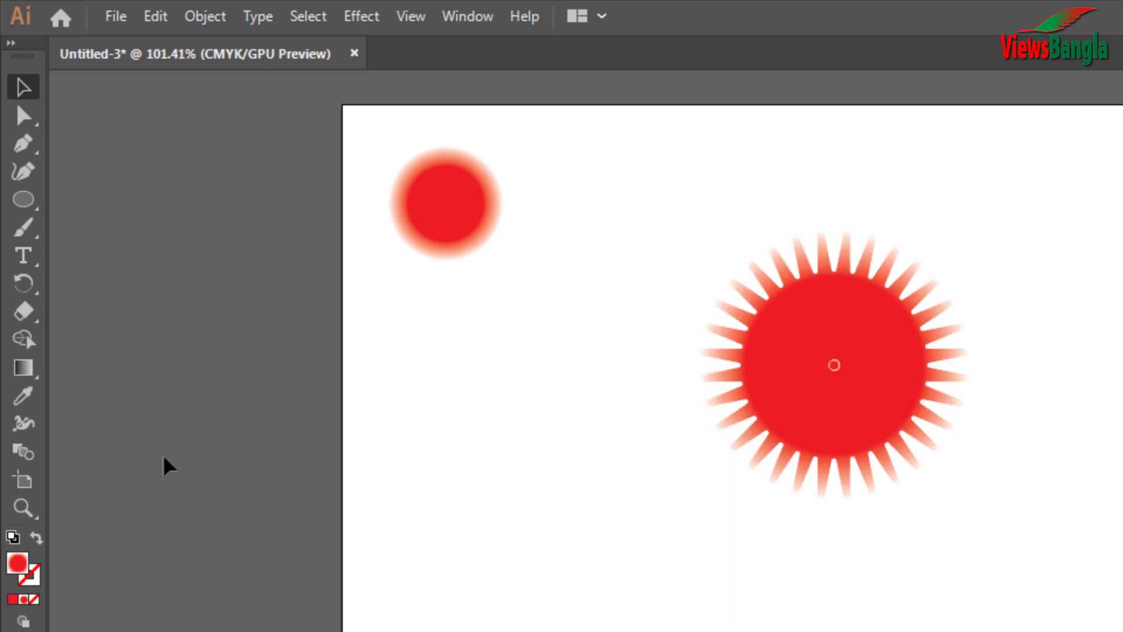
- Examine the tiny star copy at the centre of the large star up close and select it
click(24, 508)
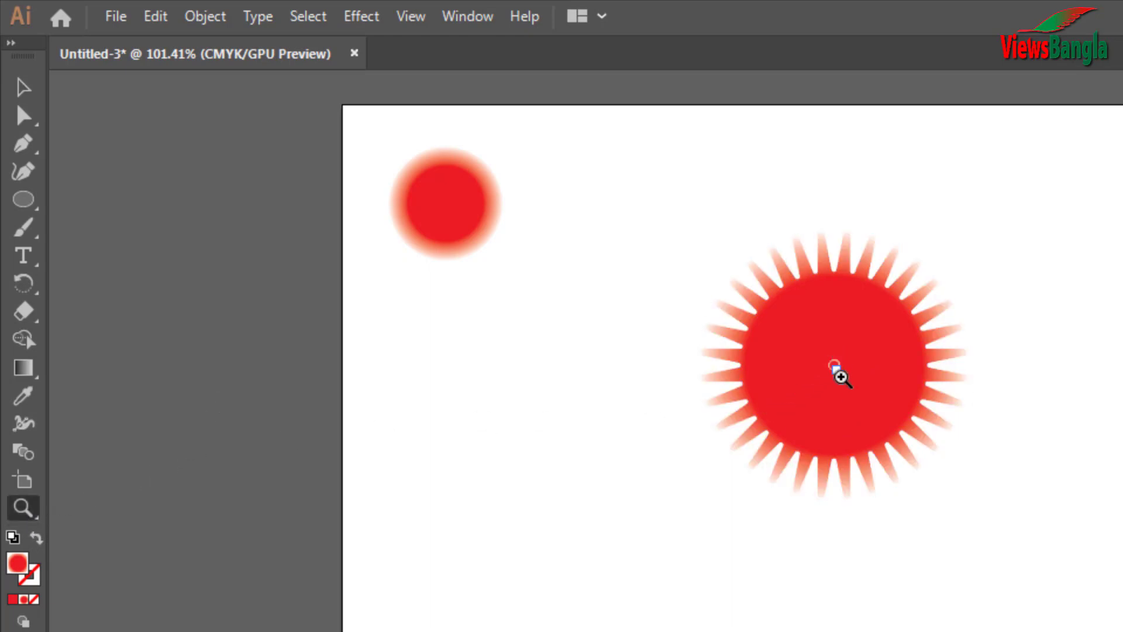
click(837, 371)
click(621, 462)
click(670, 438)
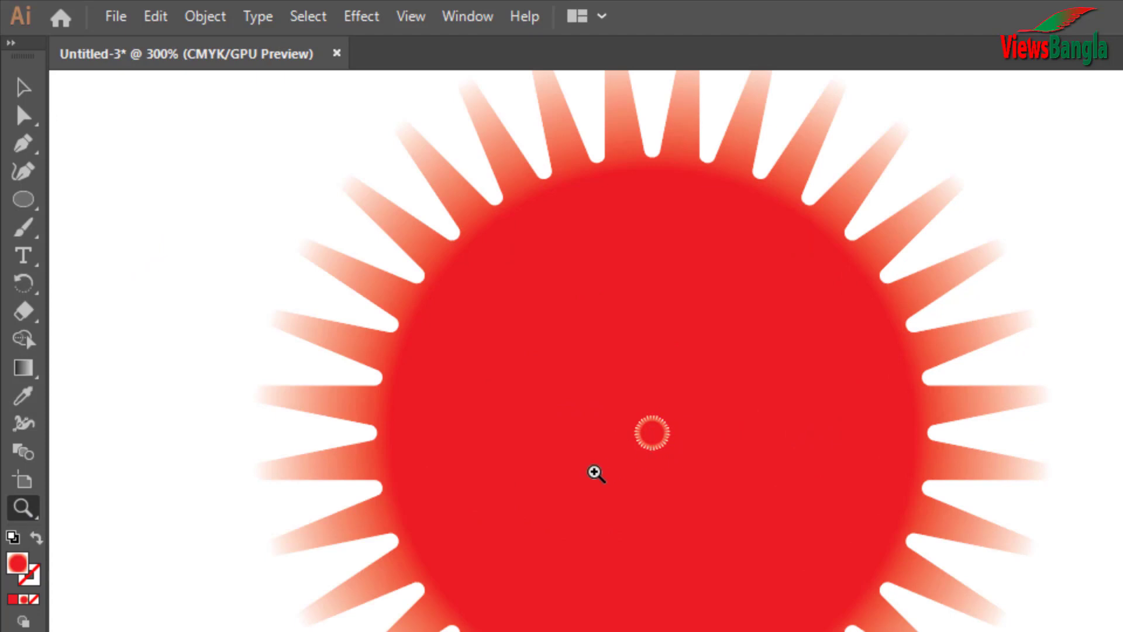
key(ctrl+minus)
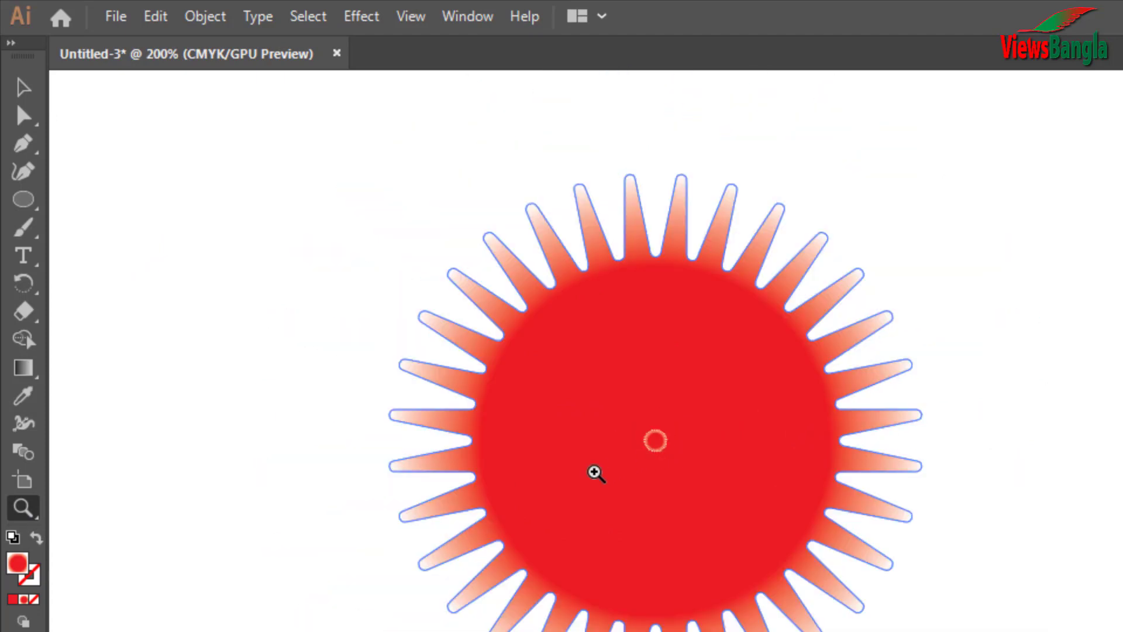
key(ctrl+minus)
key(ctrl+minus)
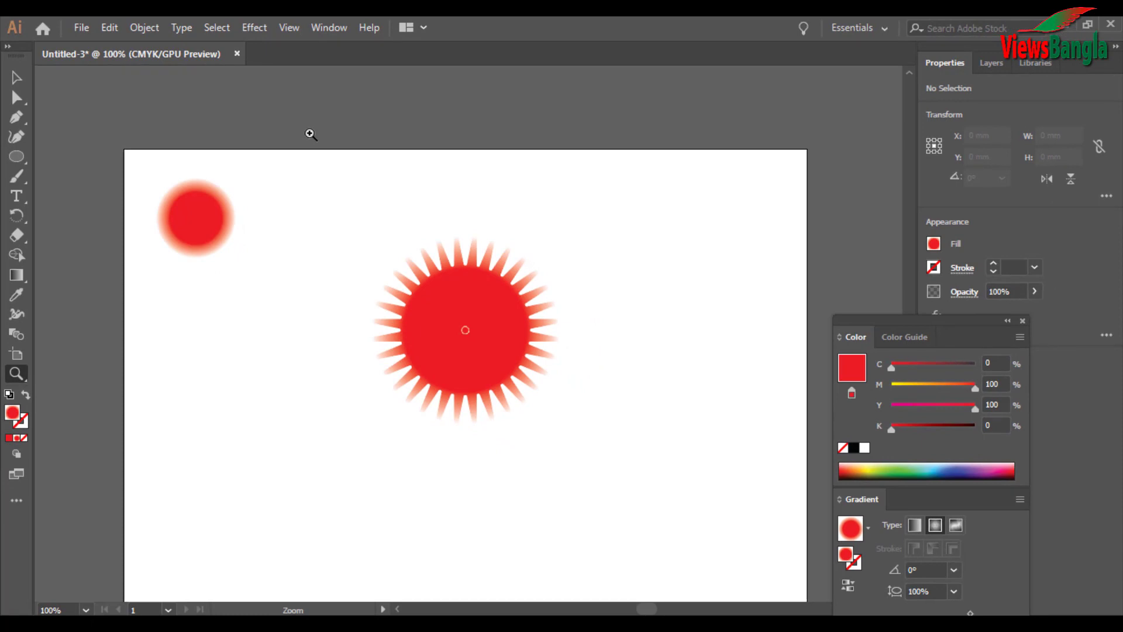
key(ctrl+plus)
scroll(301, 321, down, 2)
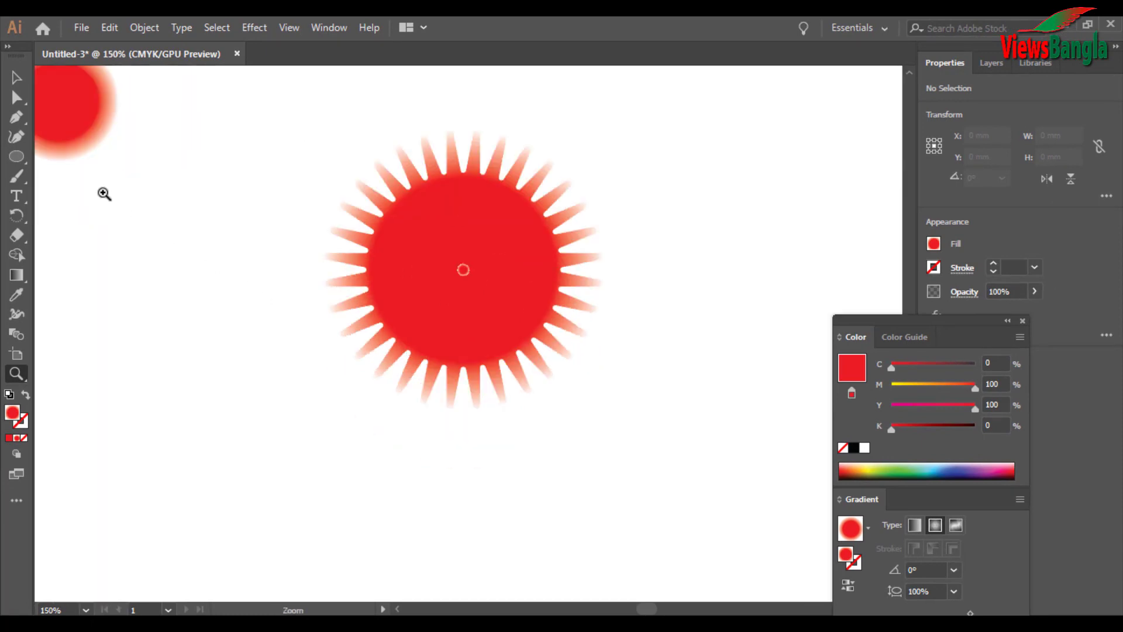
key(v)
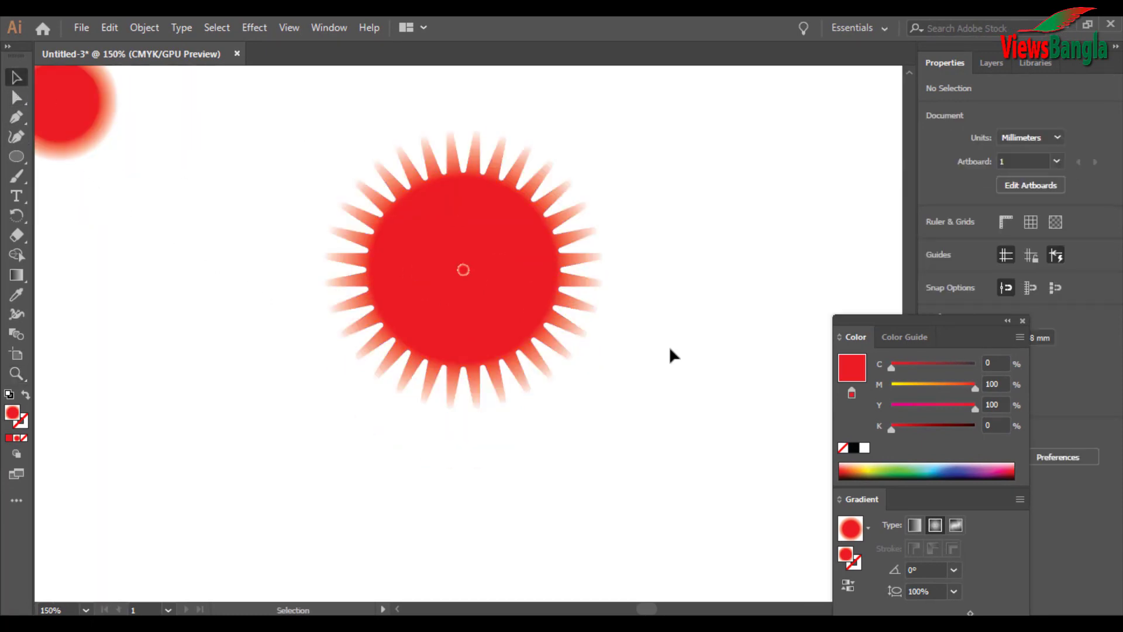
click(463, 271)
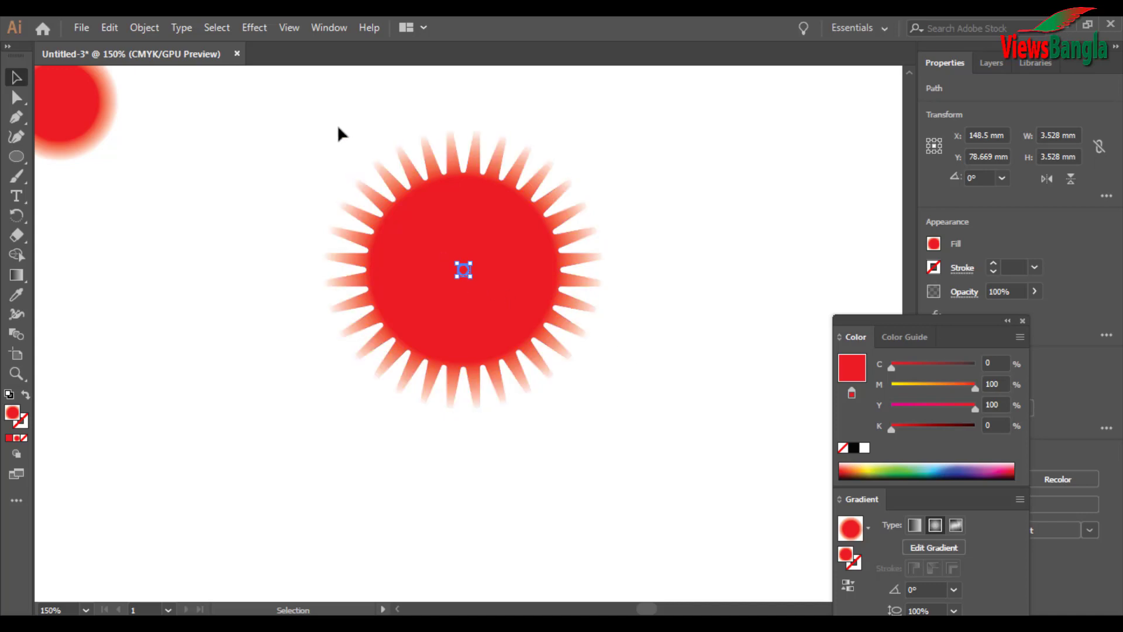
- Select both the large and tiny stars and set the blend options to Specified Steps with 100 steps
drag(338, 127, 626, 416)
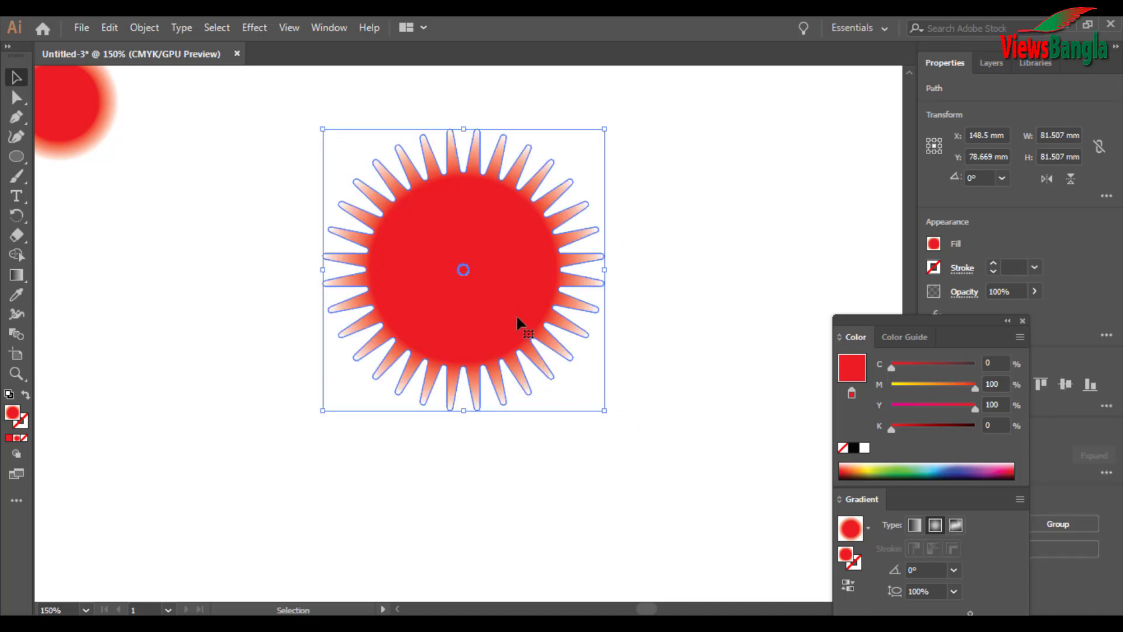
click(143, 28)
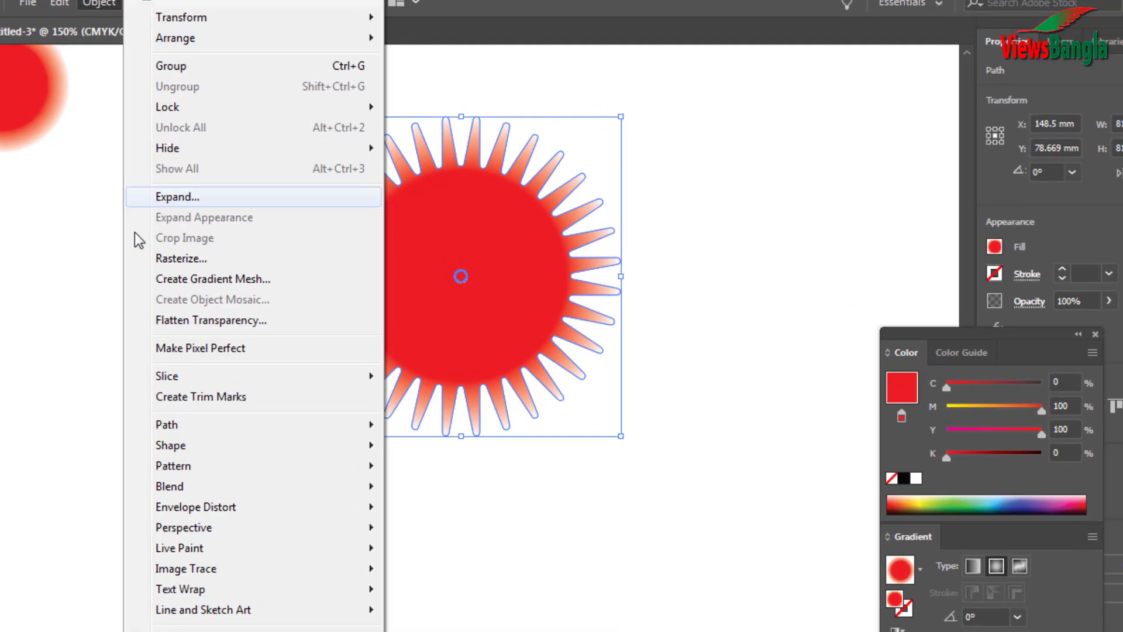
mouse_move(167, 493)
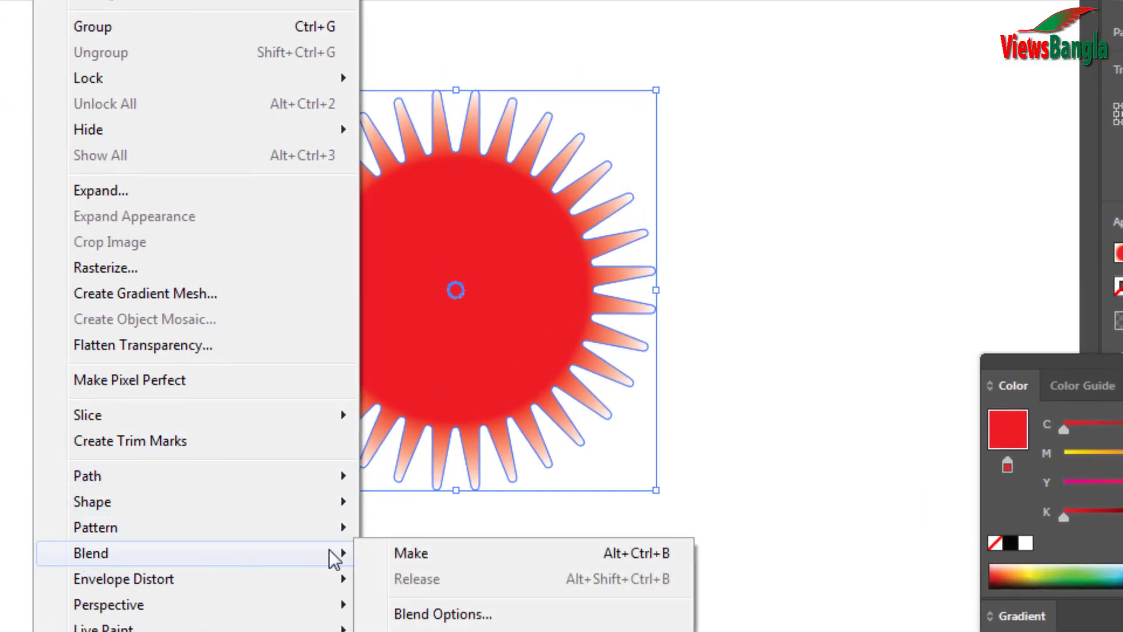
click(435, 615)
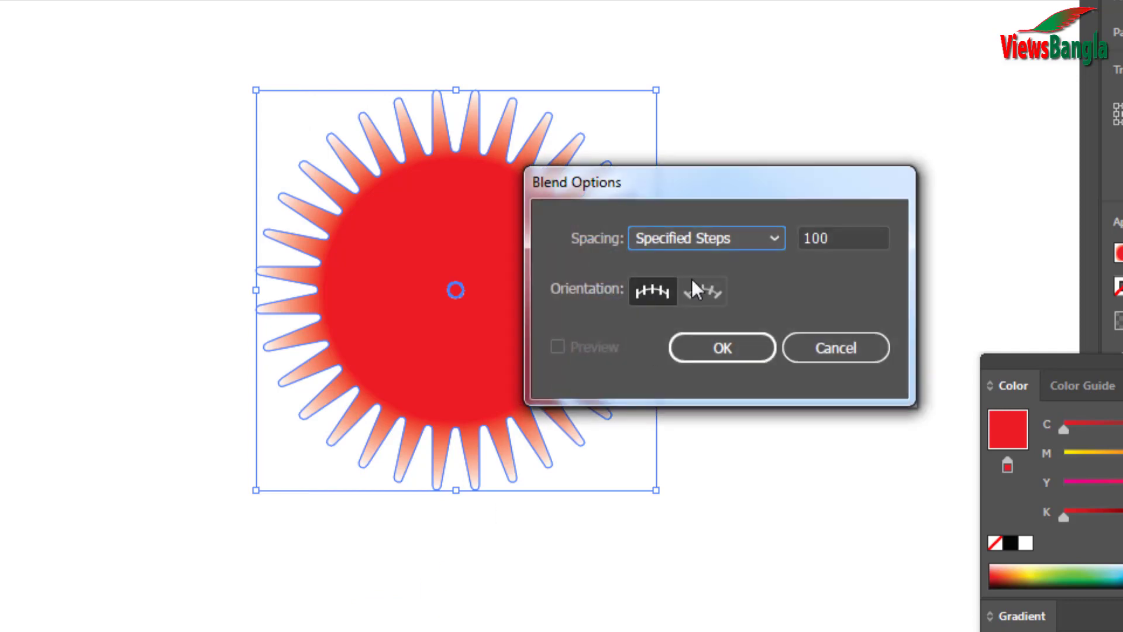
drag(685, 187, 785, 162)
click(848, 213)
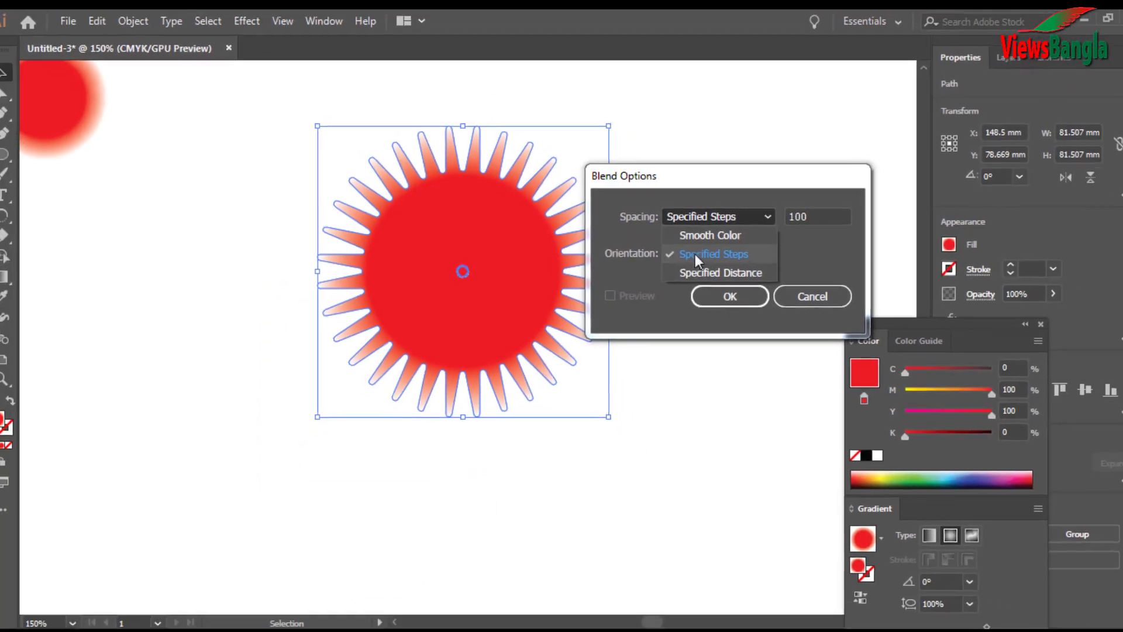
click(785, 268)
double_click(812, 214)
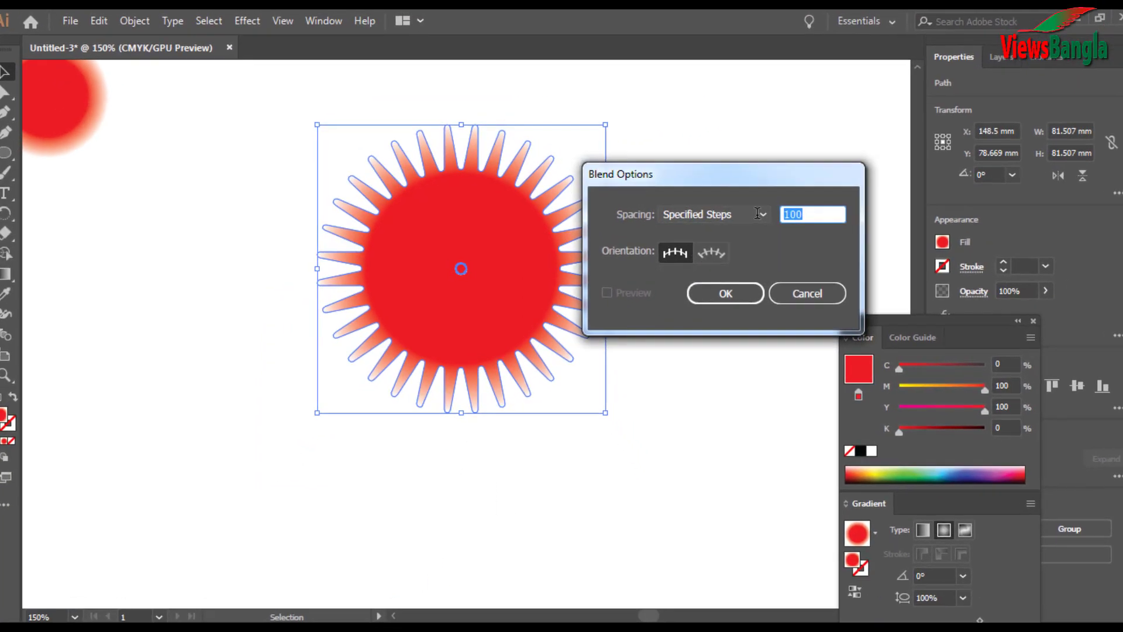
text(100)
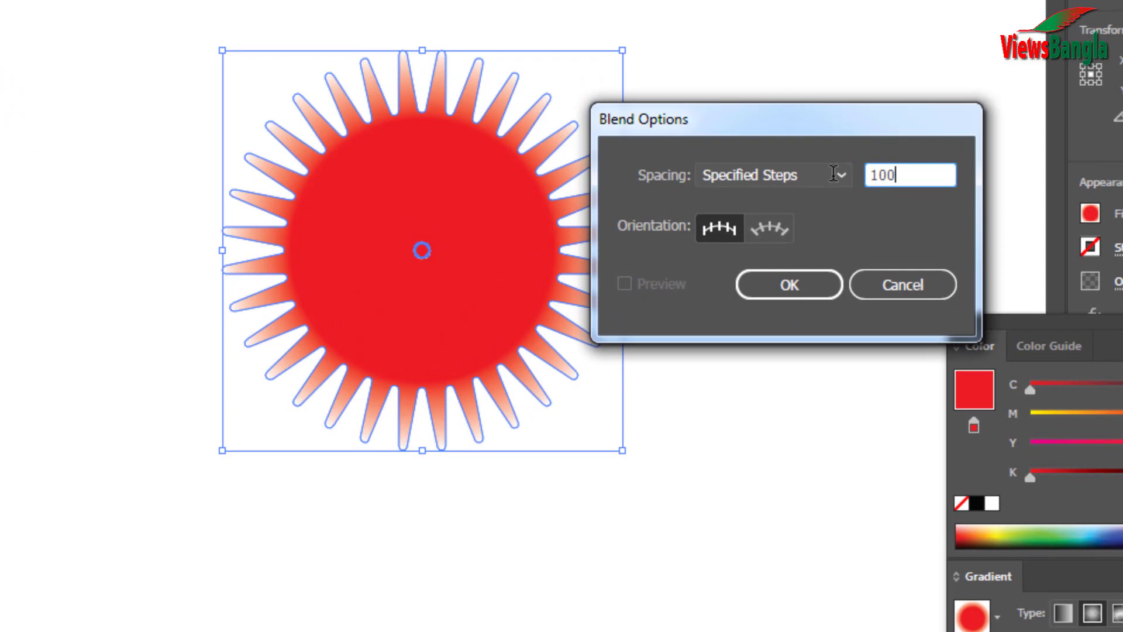
click(800, 283)
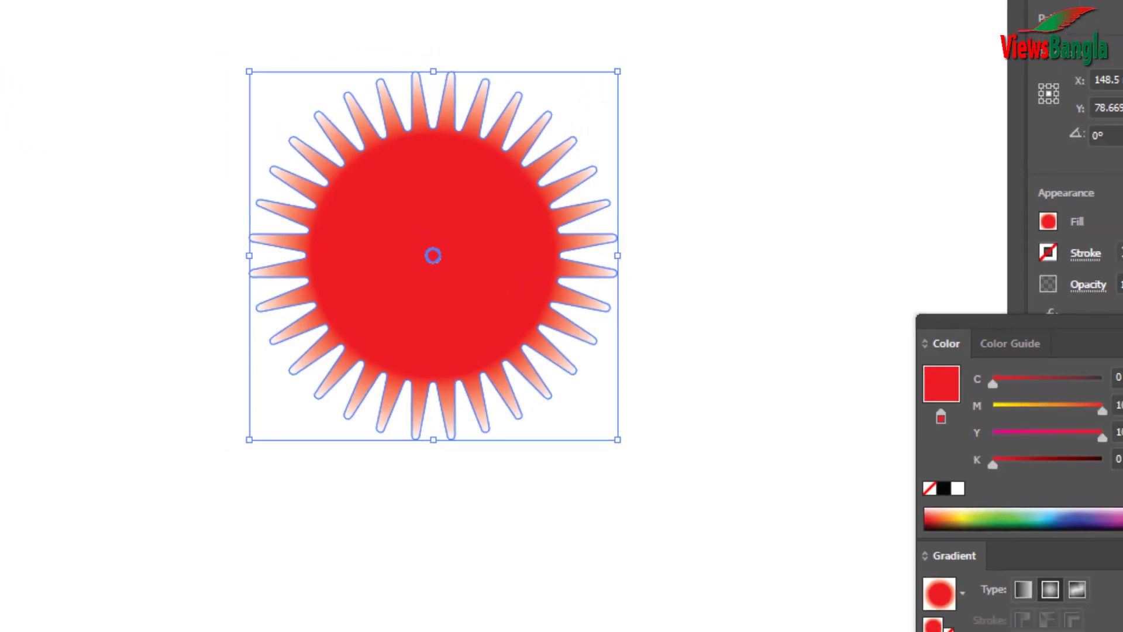
- Make a blend between the selected large star and the tiny centre star
click(143, 23)
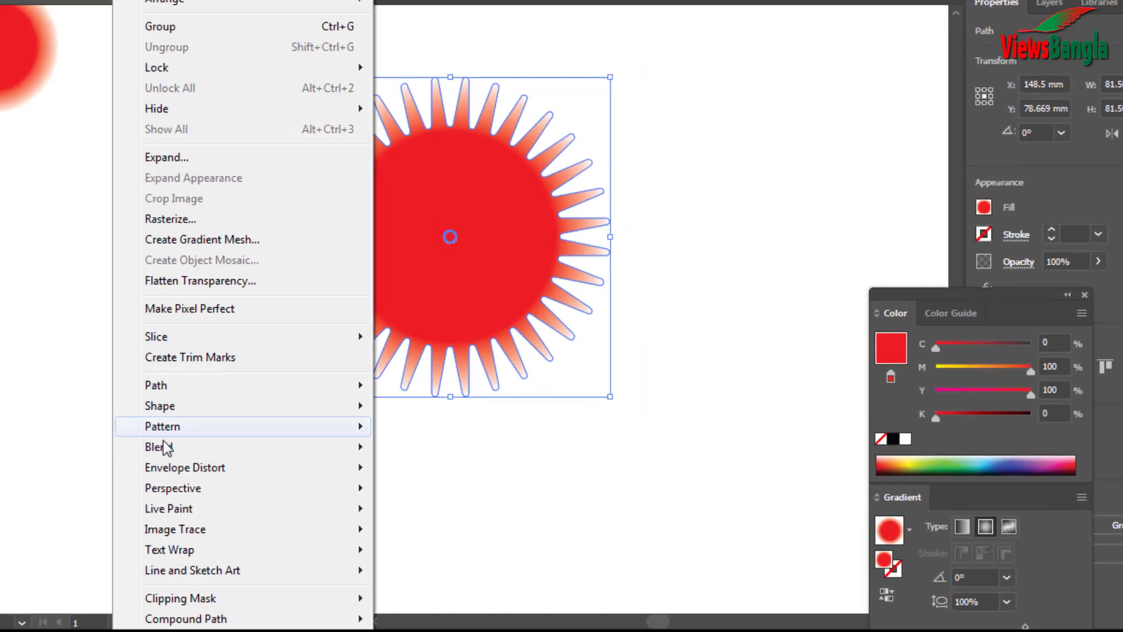
mouse_move(165, 448)
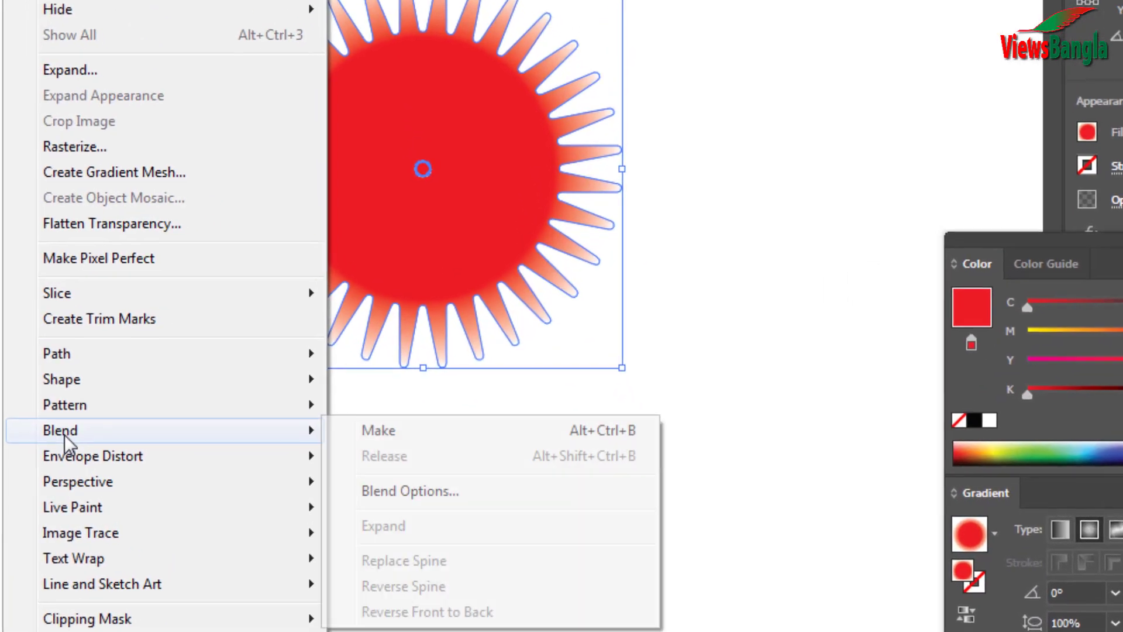
click(436, 450)
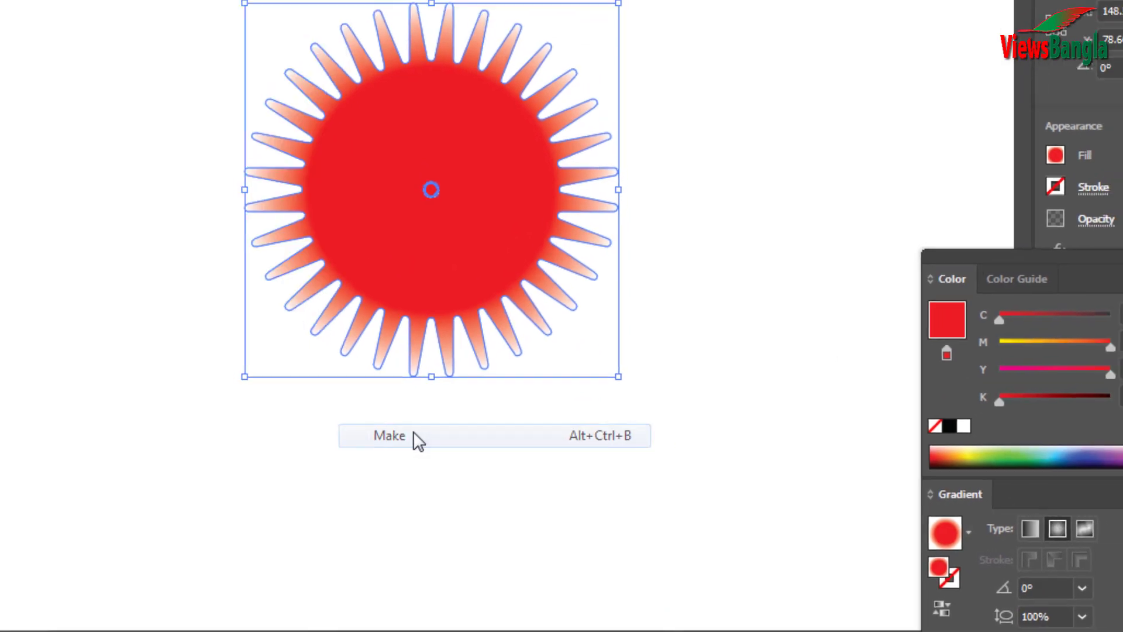
click(418, 440)
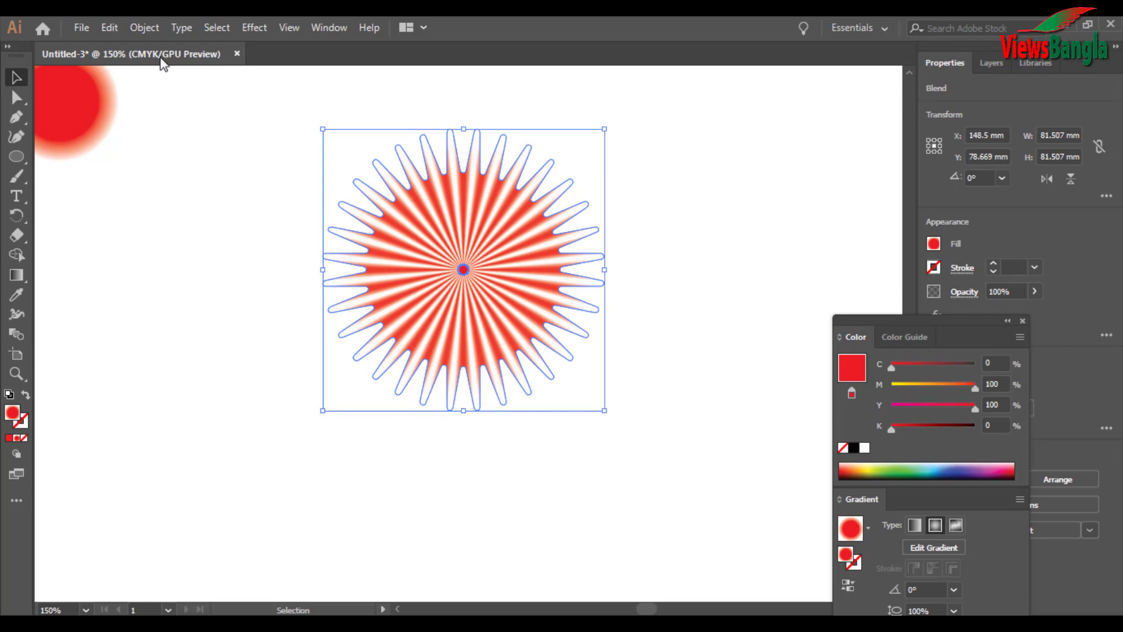
- Apply a Pucker & Bloat effect of -17% to the blended star, with the preview on
click(254, 28)
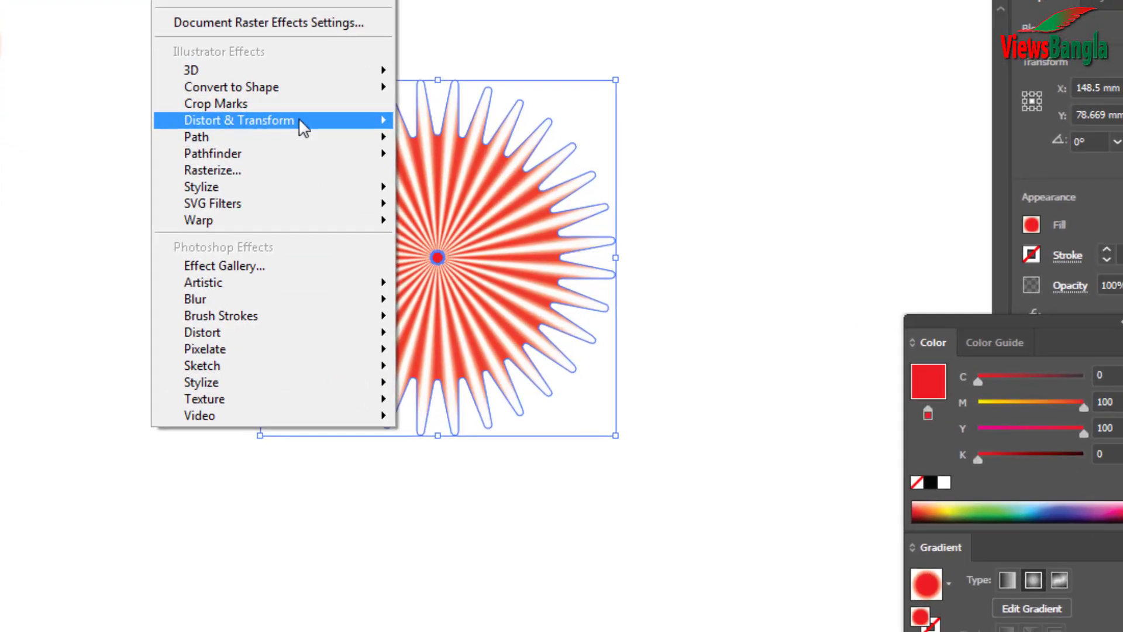
mouse_move(370, 160)
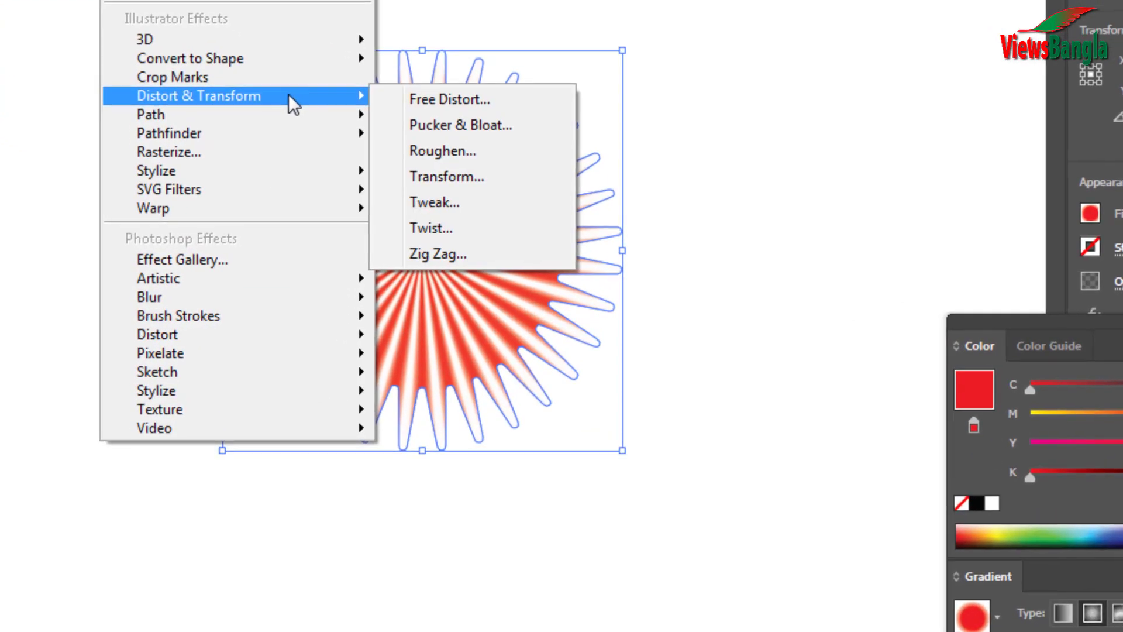
click(437, 125)
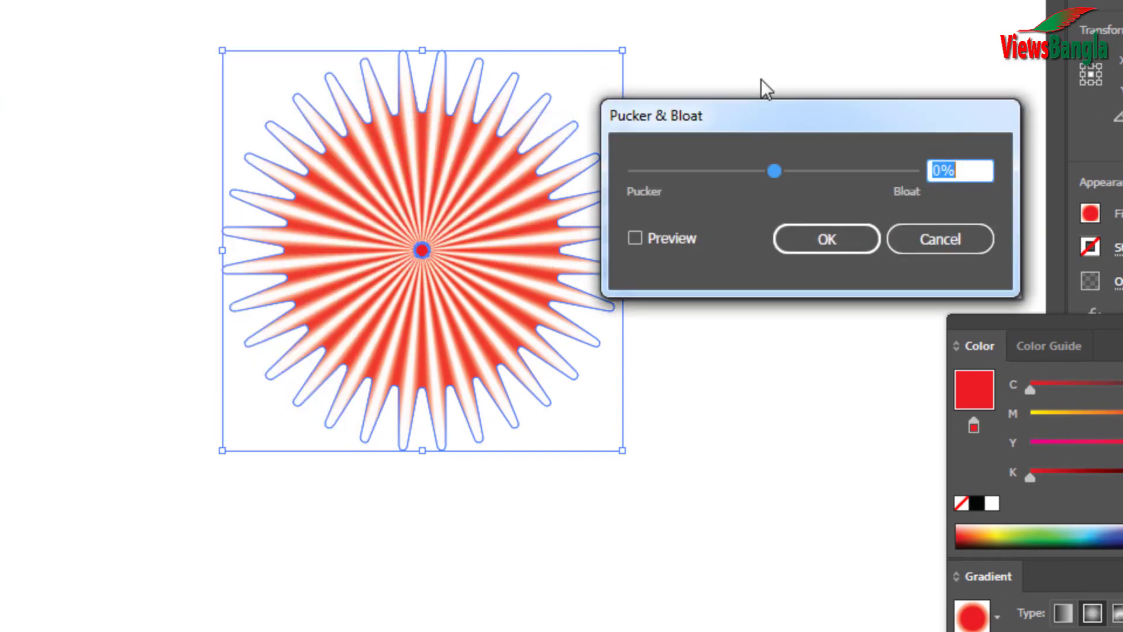
drag(760, 115, 786, 34)
click(664, 162)
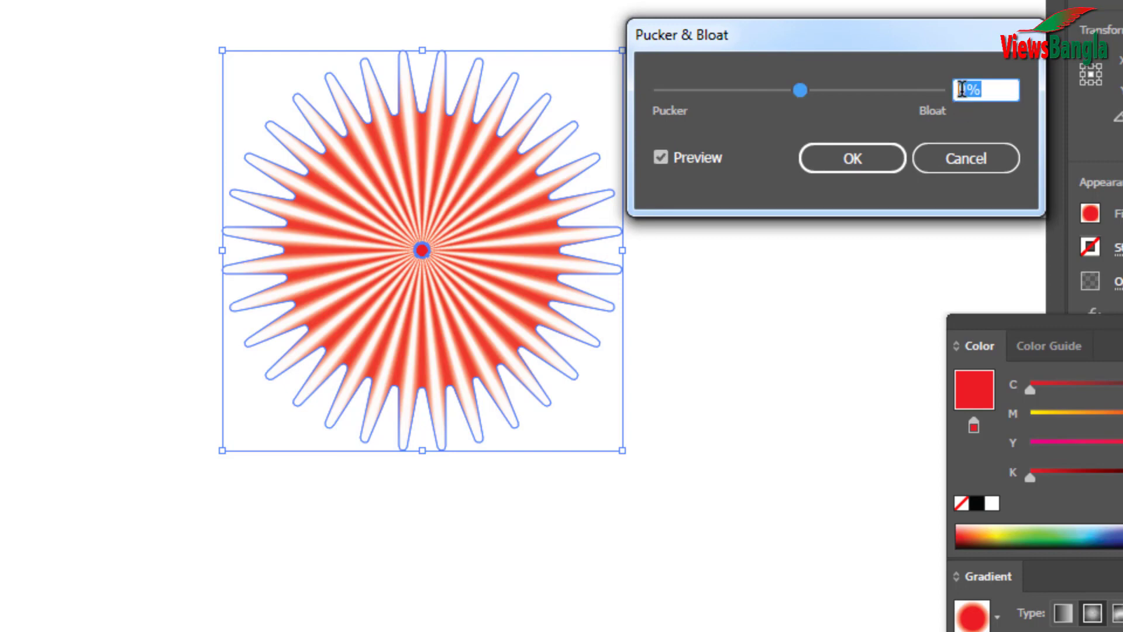
key(Left)
key(Delete)
text(17)
key(BackSpace)
key(BackSpace)
text(-17)
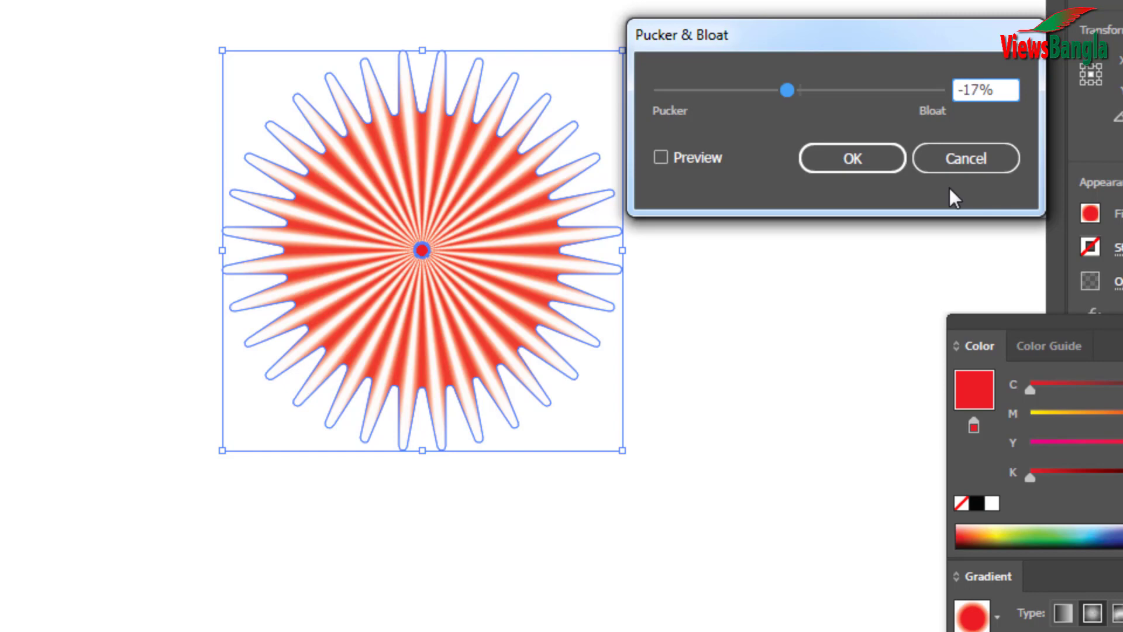
click(676, 156)
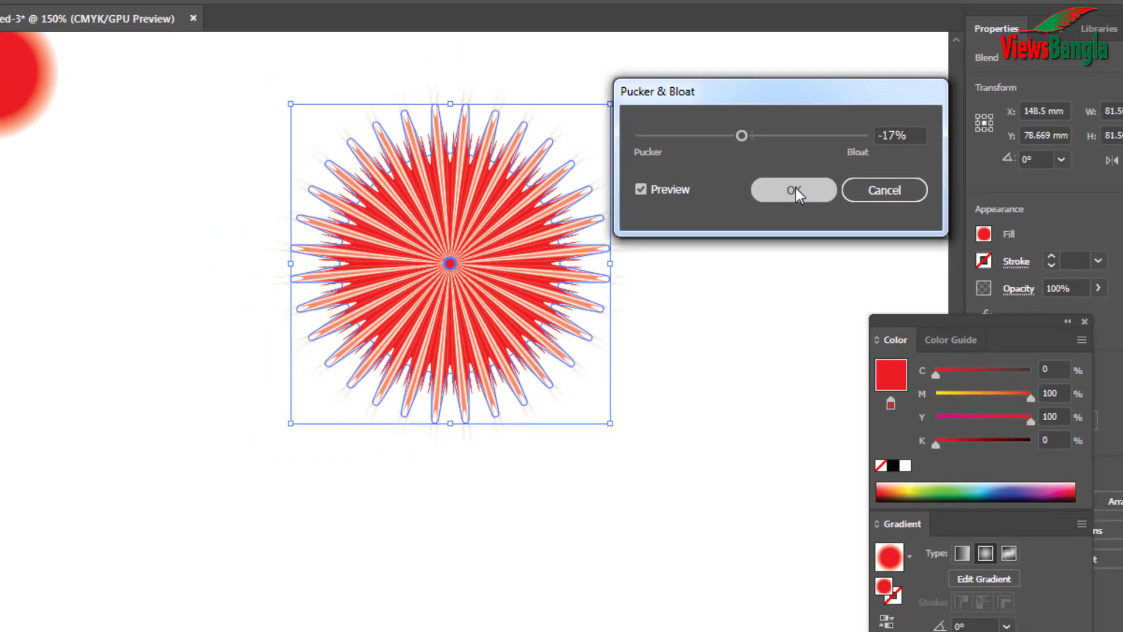
click(794, 190)
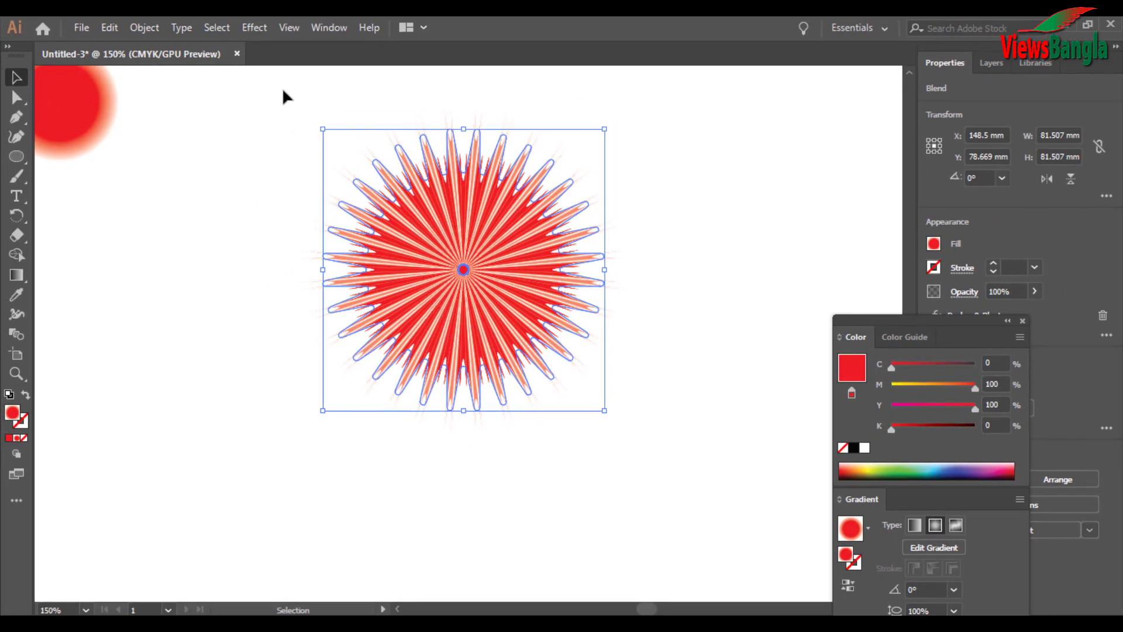
- Apply a Roughen effect to the blended star with Size 25% relative, Detail 0/in and Smooth points, with the preview on
click(260, 28)
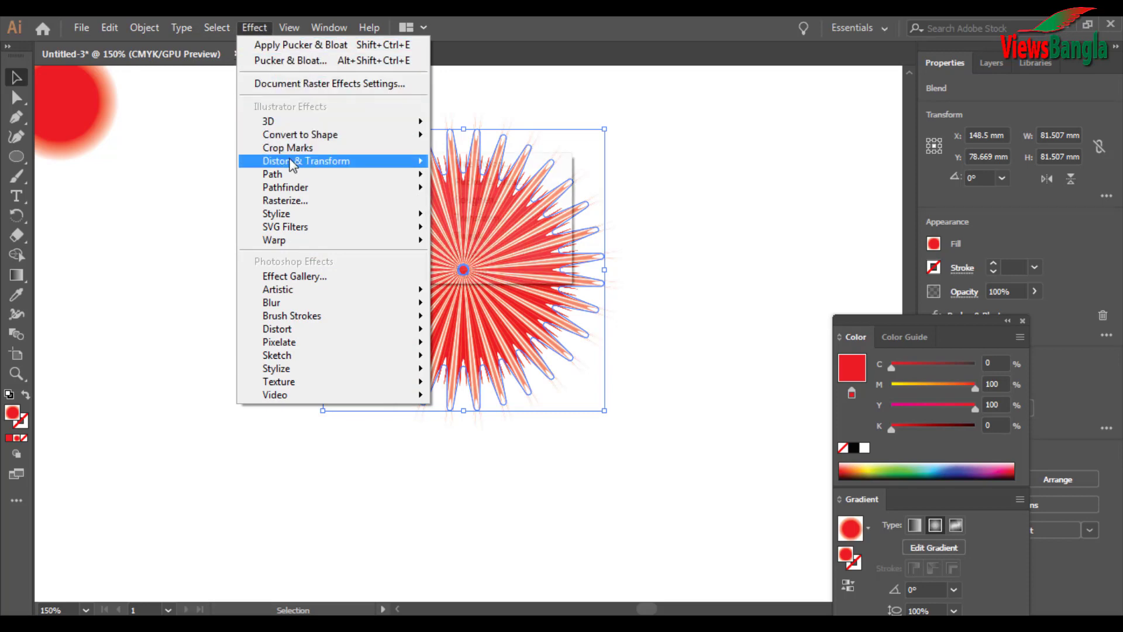
mouse_move(289, 161)
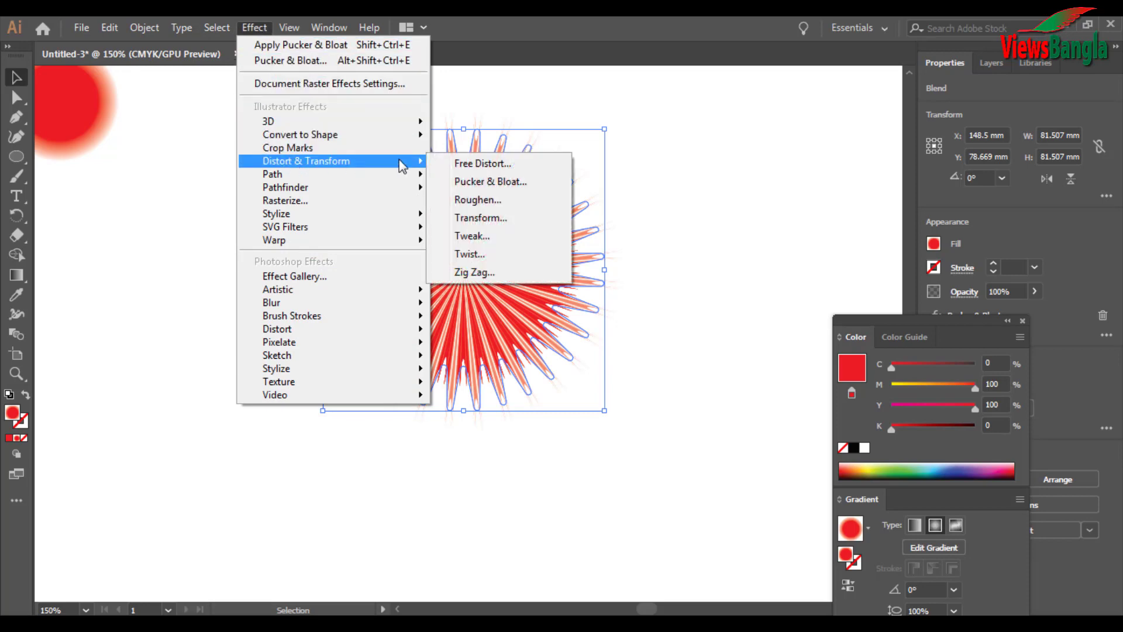
click(483, 201)
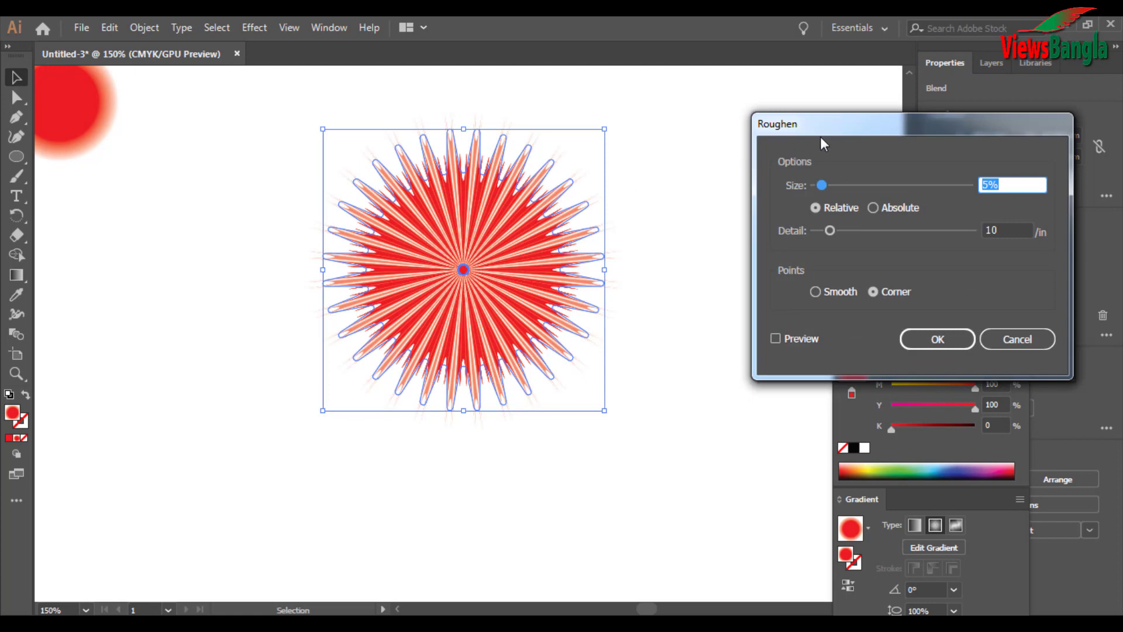
drag(822, 139, 735, 88)
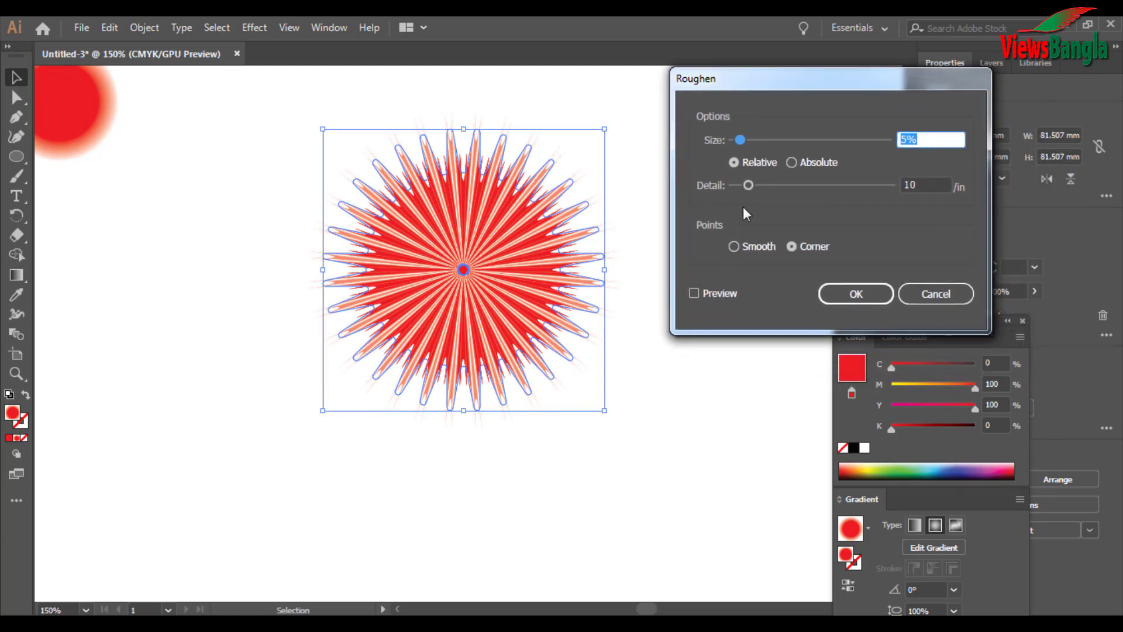
drag(747, 184, 725, 185)
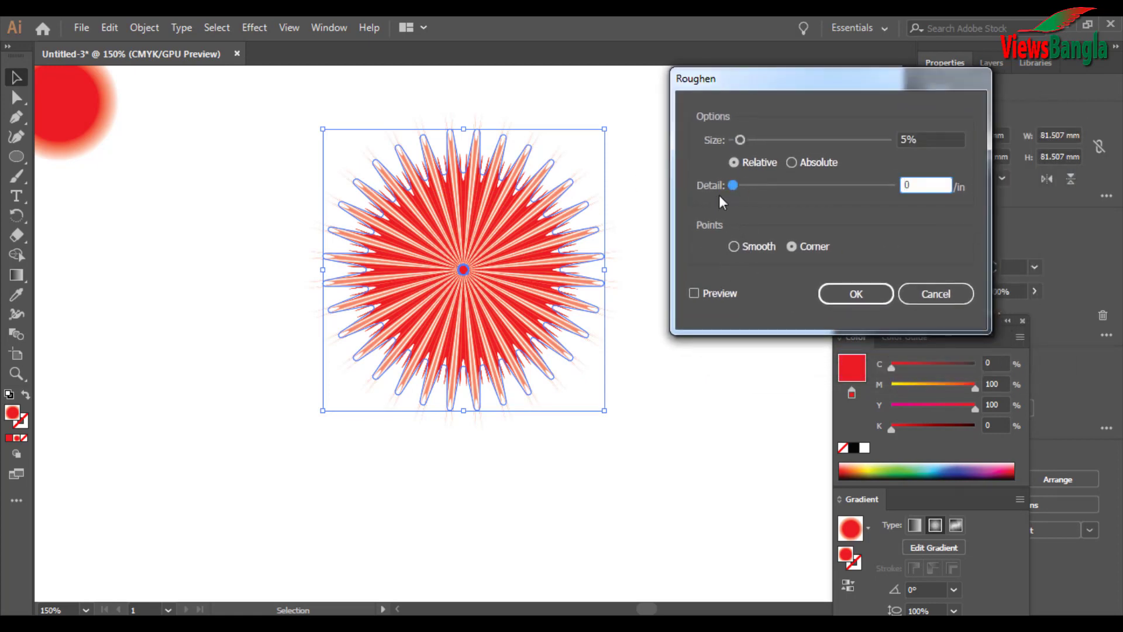
click(734, 246)
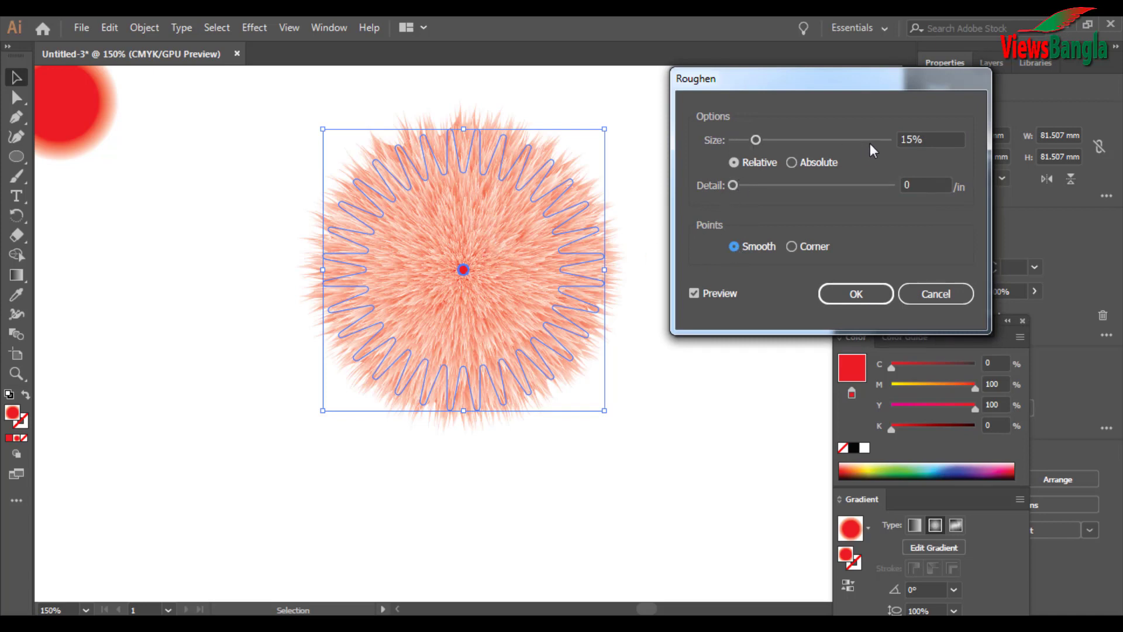
click(904, 139)
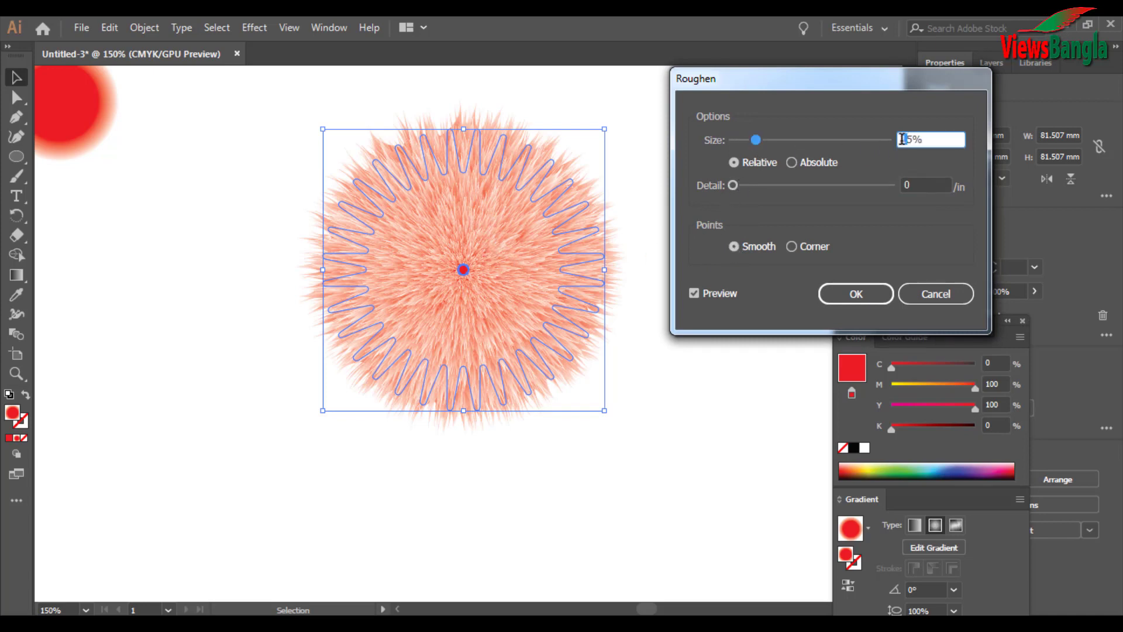
text(2)
click(927, 185)
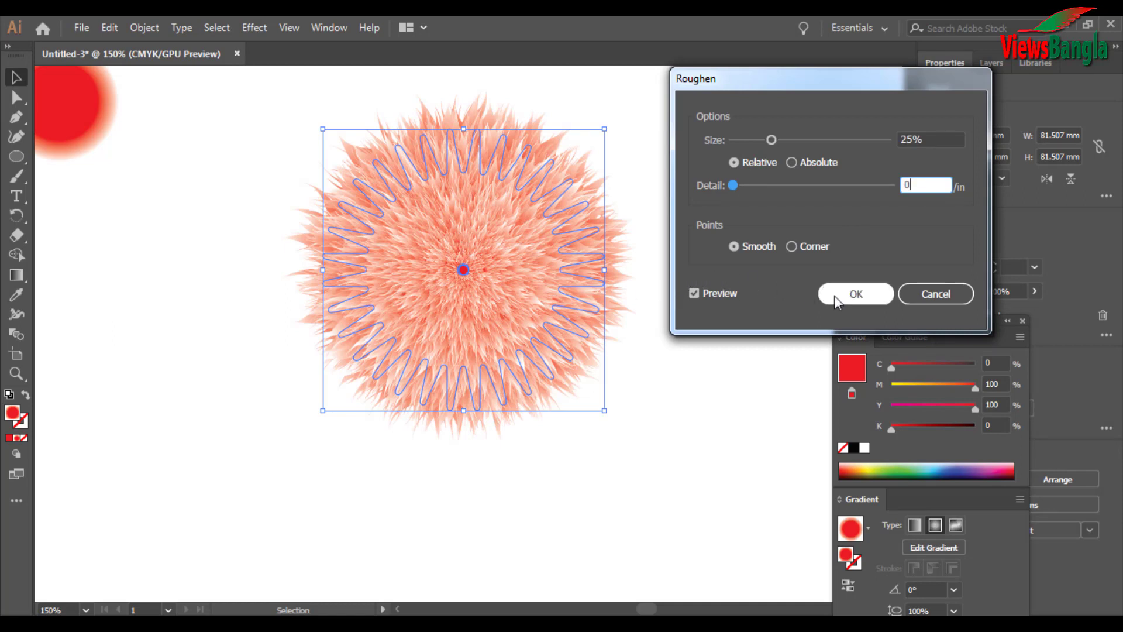
click(849, 295)
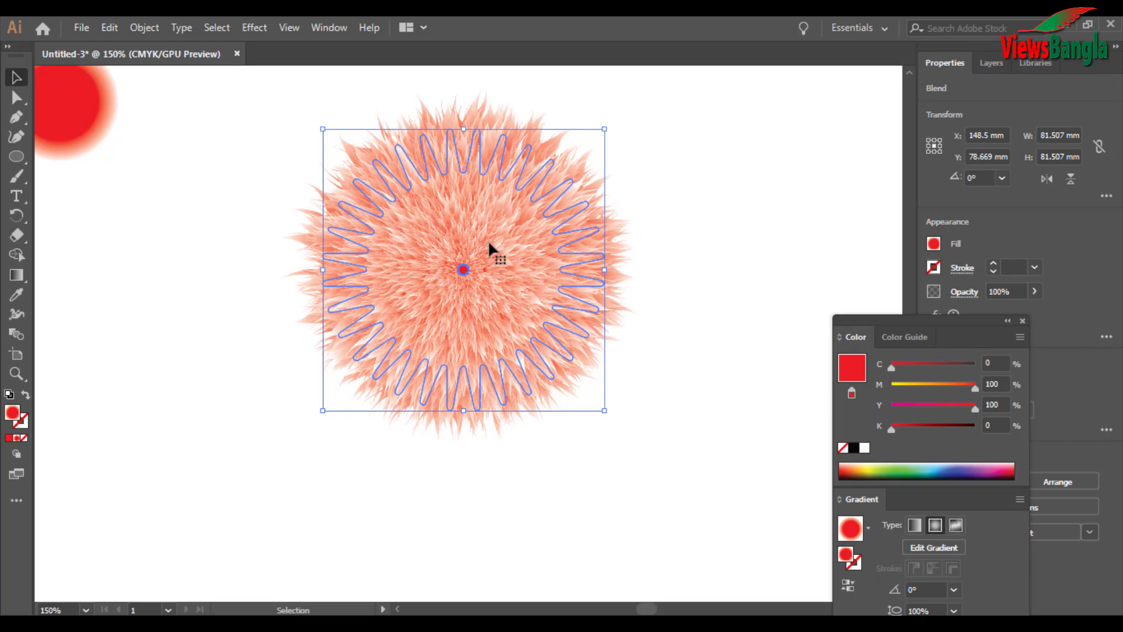
click(685, 270)
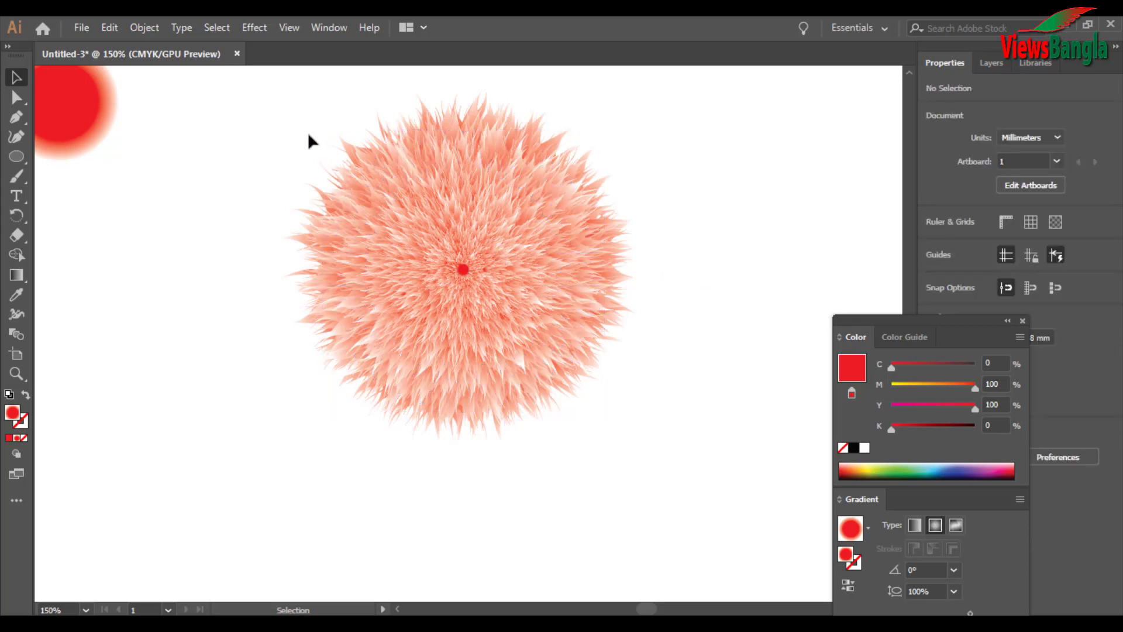
- Isolate the fluffy blend group and move the whole blend about 19 mm down the artboard
drag(537, 300, 642, 392)
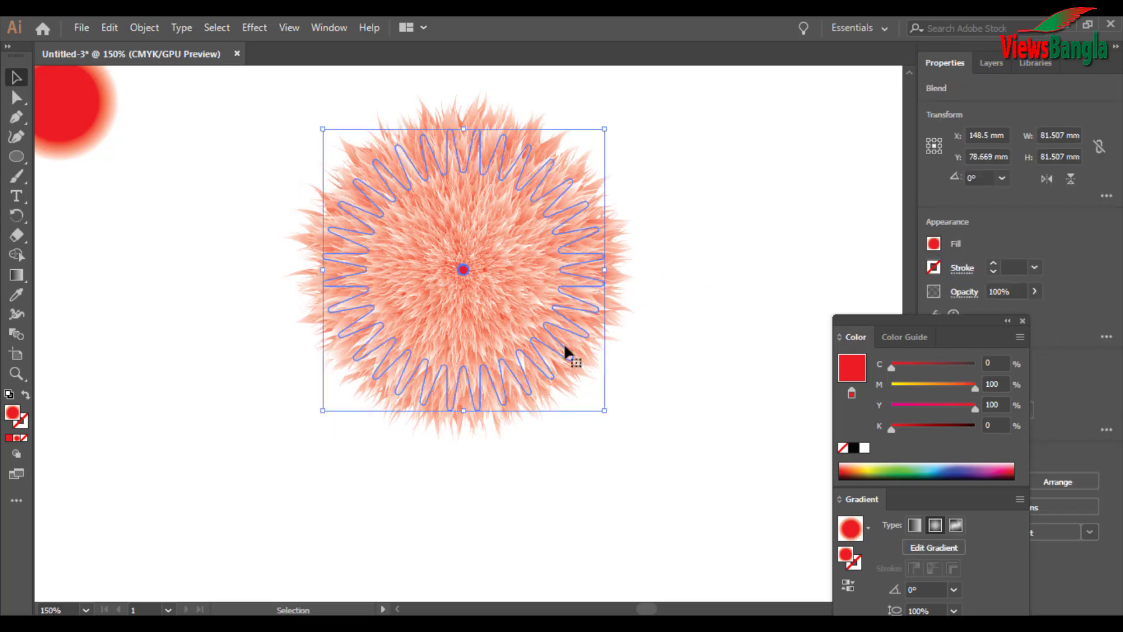
right_click(526, 265)
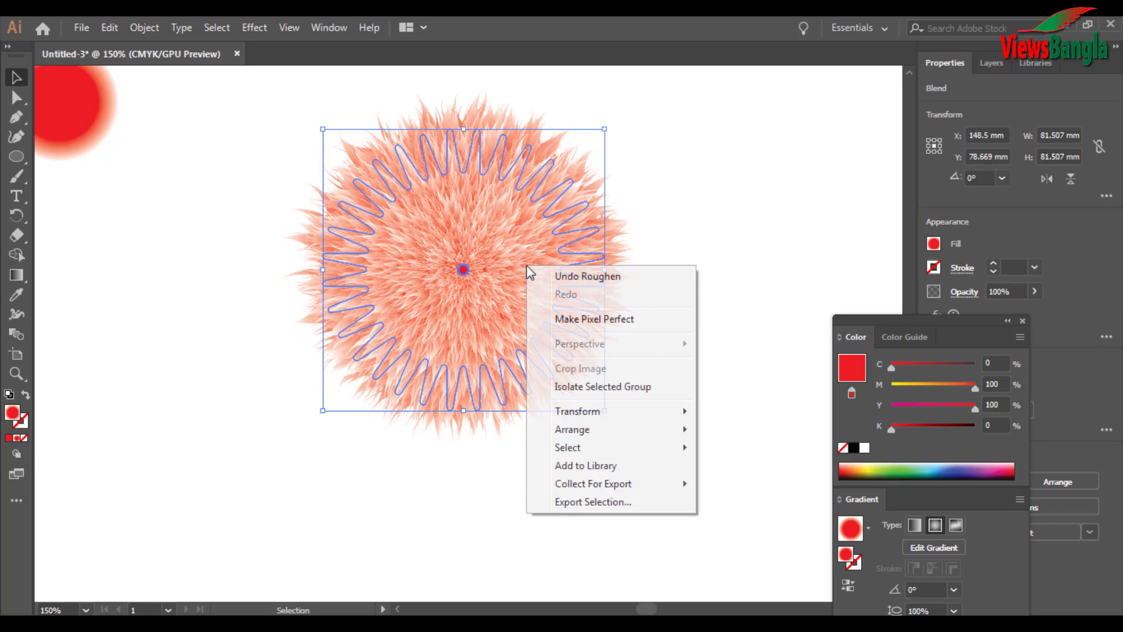
click(621, 391)
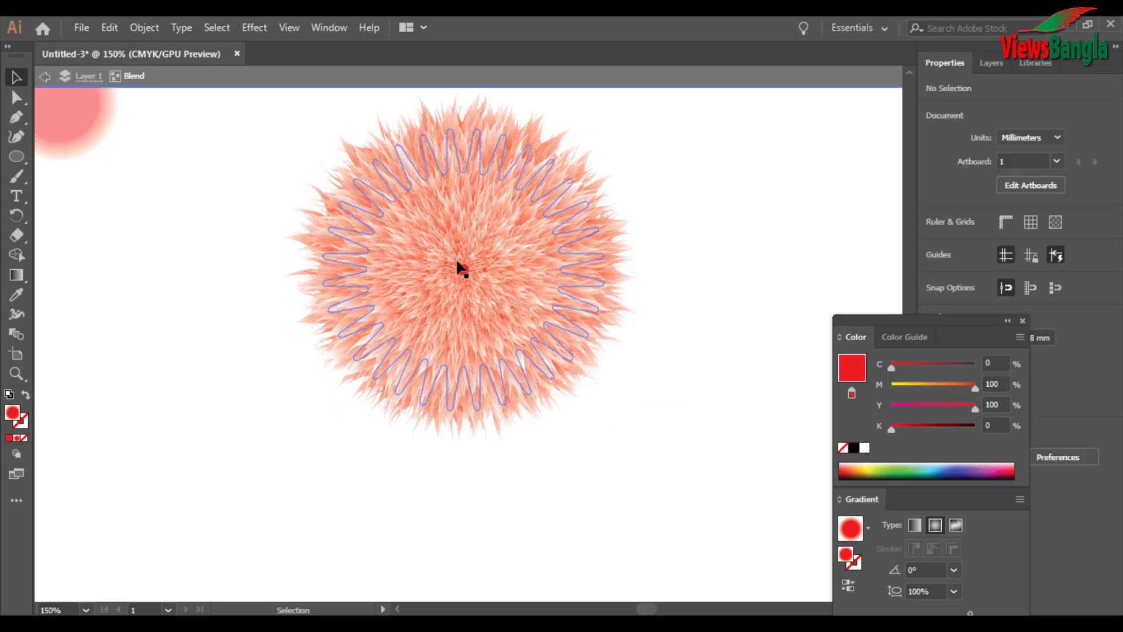
drag(572, 269, 363, 349)
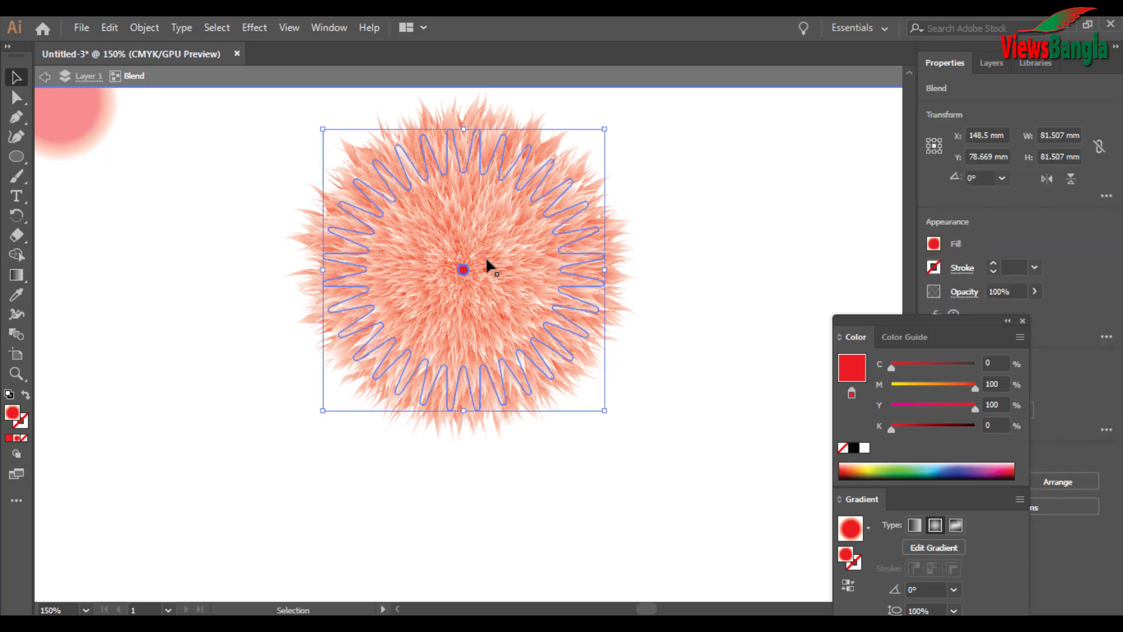
drag(499, 238, 494, 301)
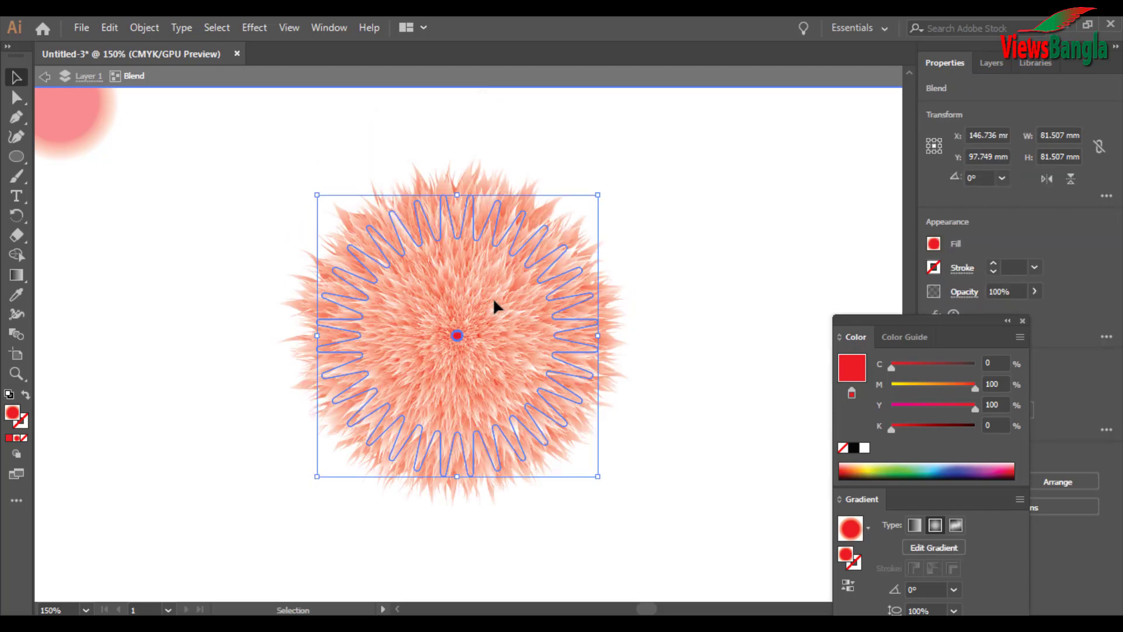
- Move the tiny centre star up to Y 31.75 mm to stretch the blend into a teardrop, and reposition the large star slightly lower beneath it
click(588, 316)
drag(458, 335, 464, 108)
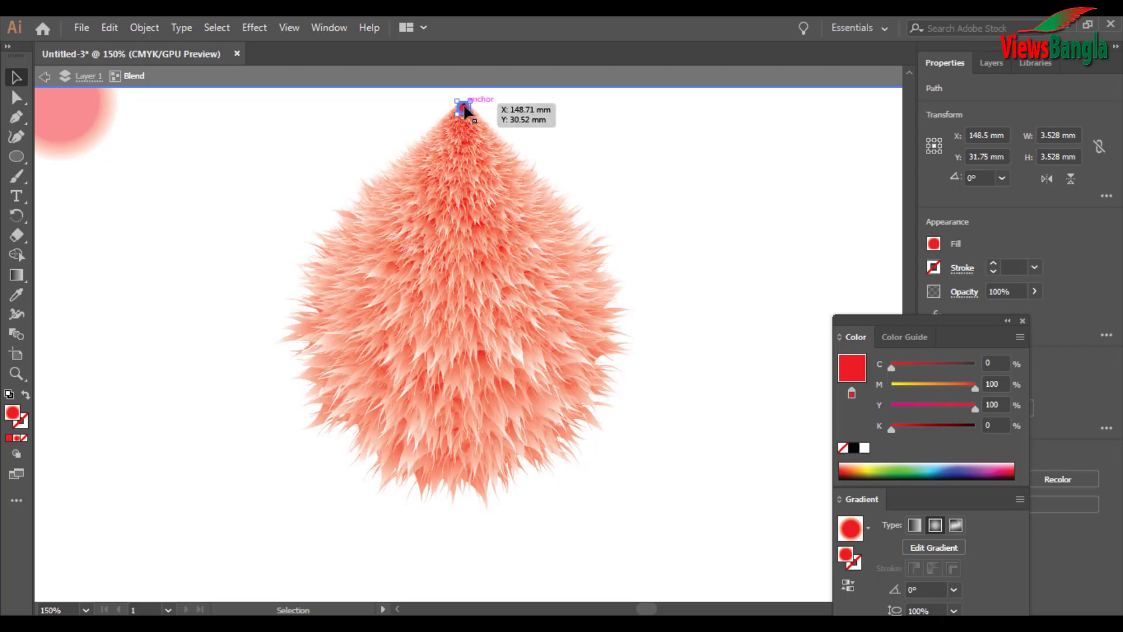
click(332, 142)
drag(319, 128, 588, 409)
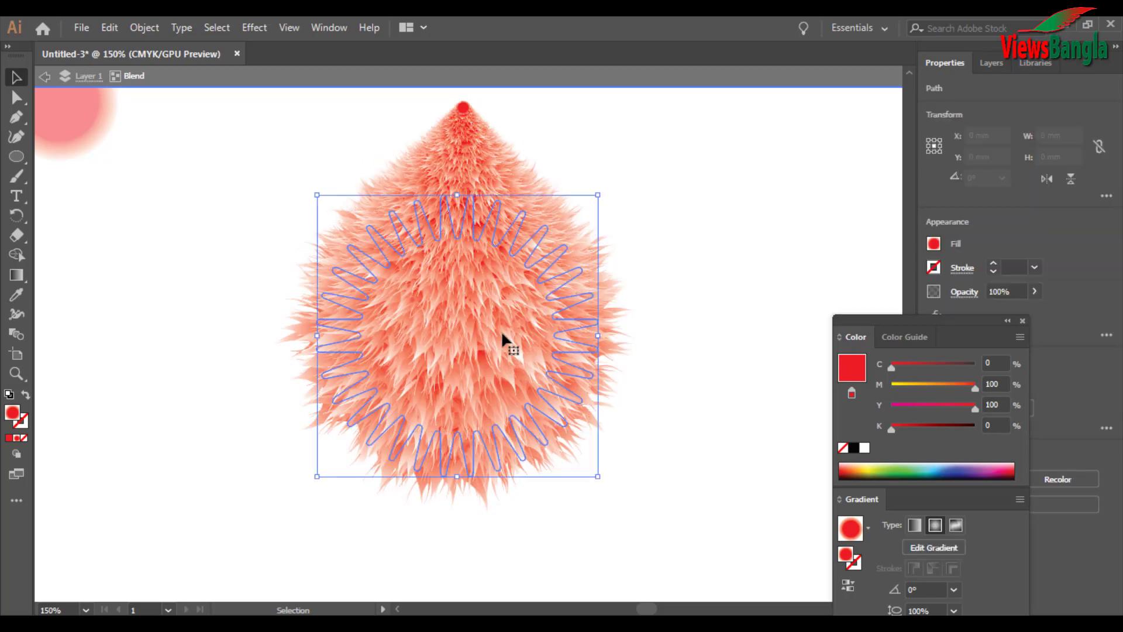
drag(487, 296, 490, 340)
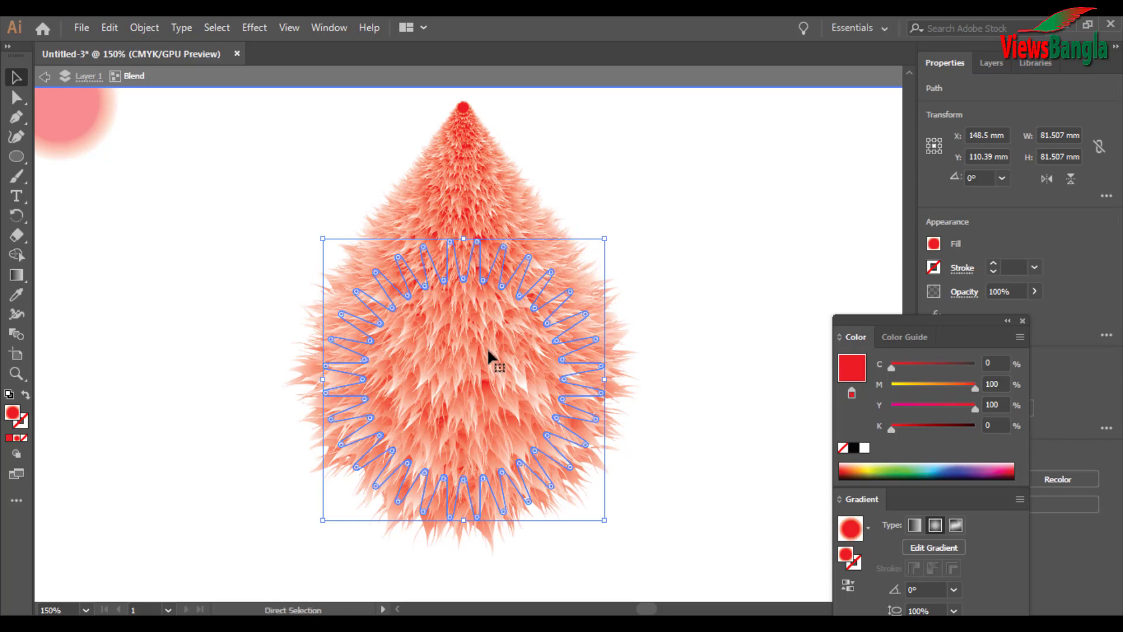
drag(486, 348, 472, 324)
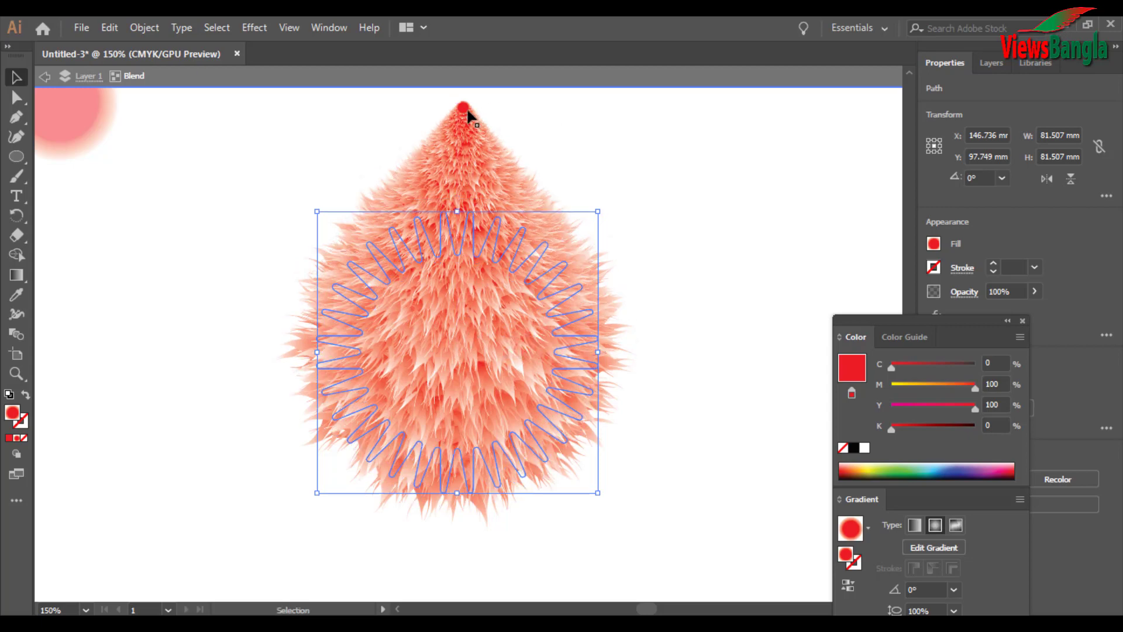
click(731, 193)
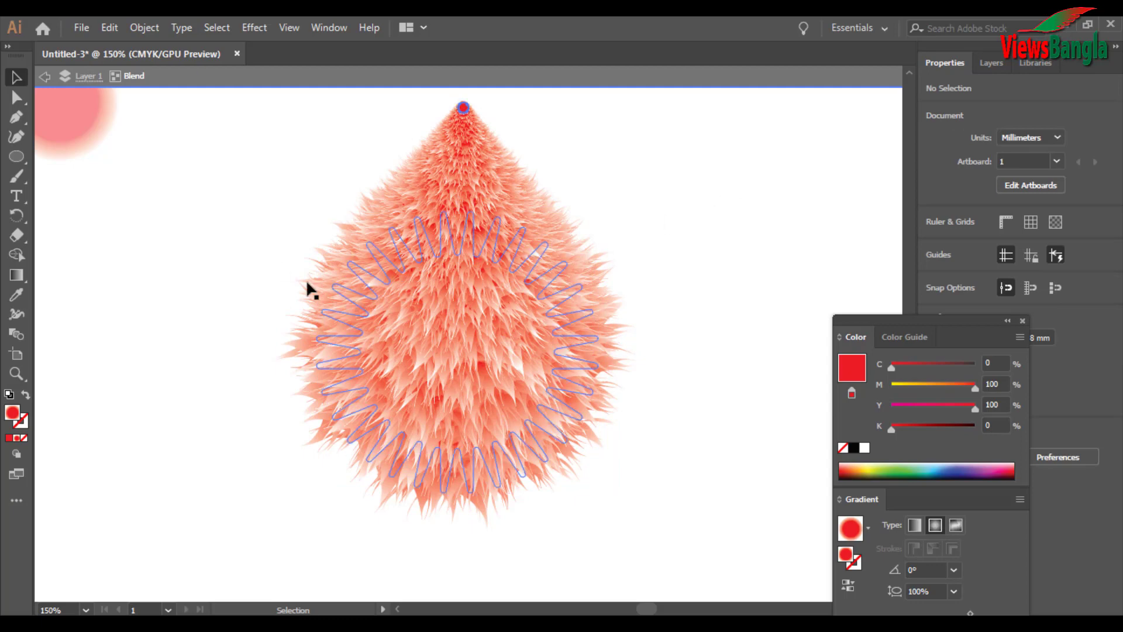
- Leave isolation mode, duplicate the fluffy red teardrop and place the two shapes side by side on the artboard
key(ctrl+minus)
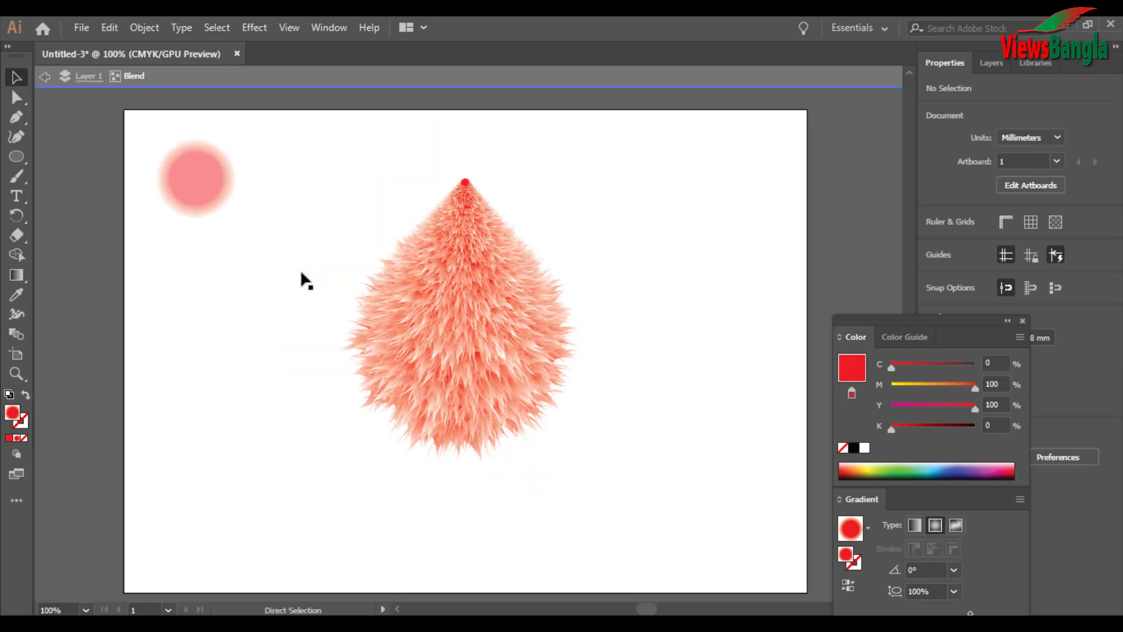
drag(323, 154, 590, 427)
drag(488, 291, 564, 323)
click(391, 295)
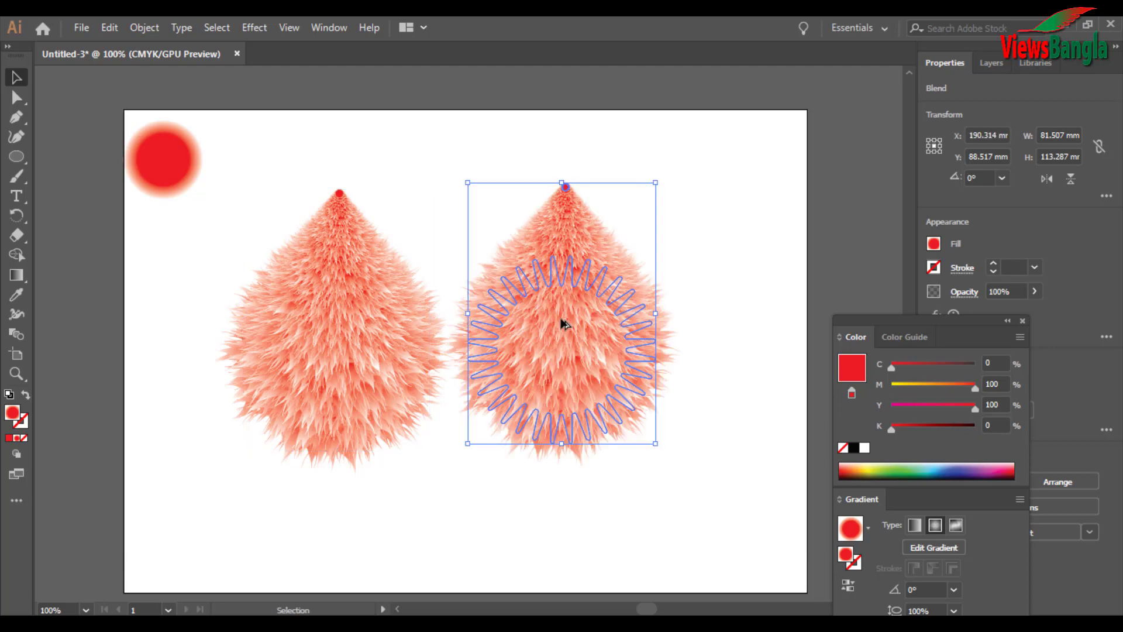
click(539, 481)
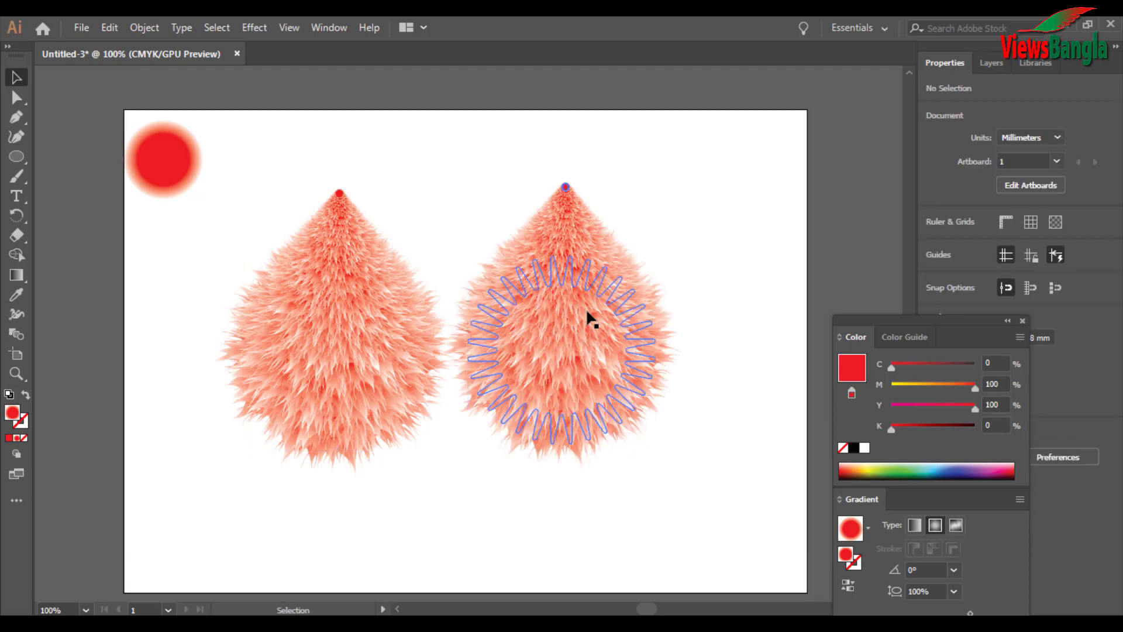
click(560, 320)
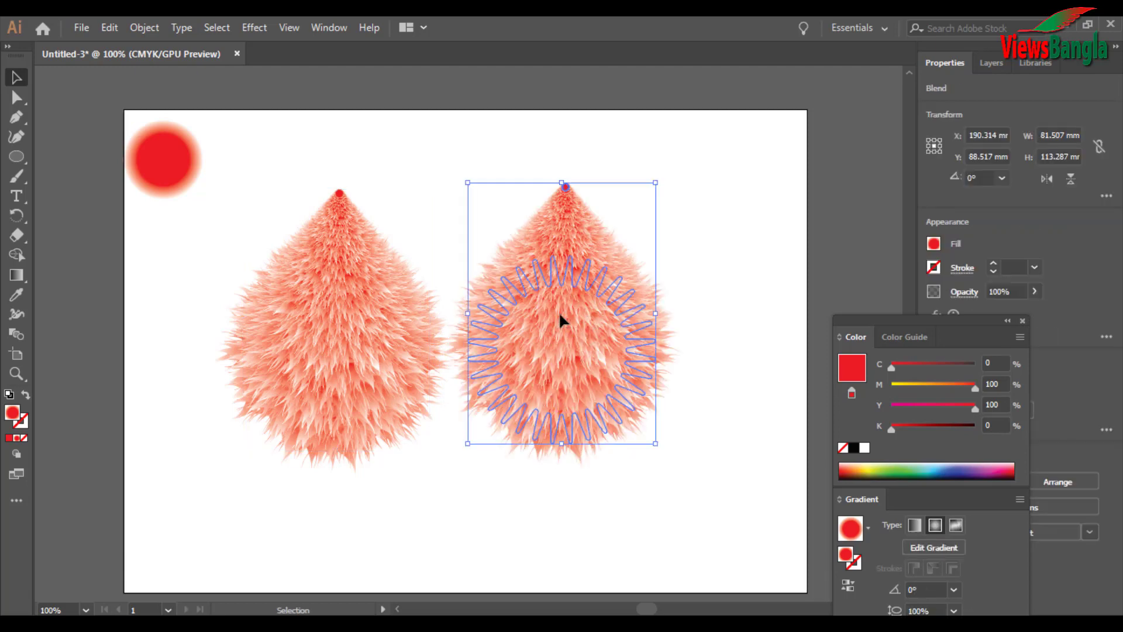
double_click(560, 319)
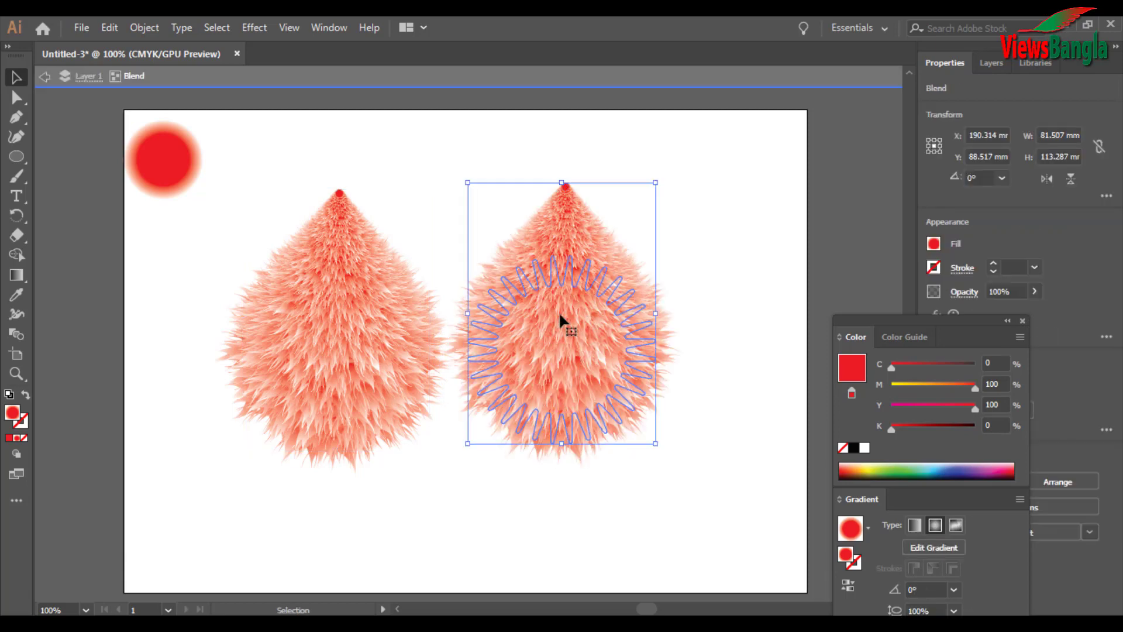
double_click(720, 374)
- Select the right teardrop and try dark navy, blue, near-black, pink-red and yellow fill colours on it
click(613, 331)
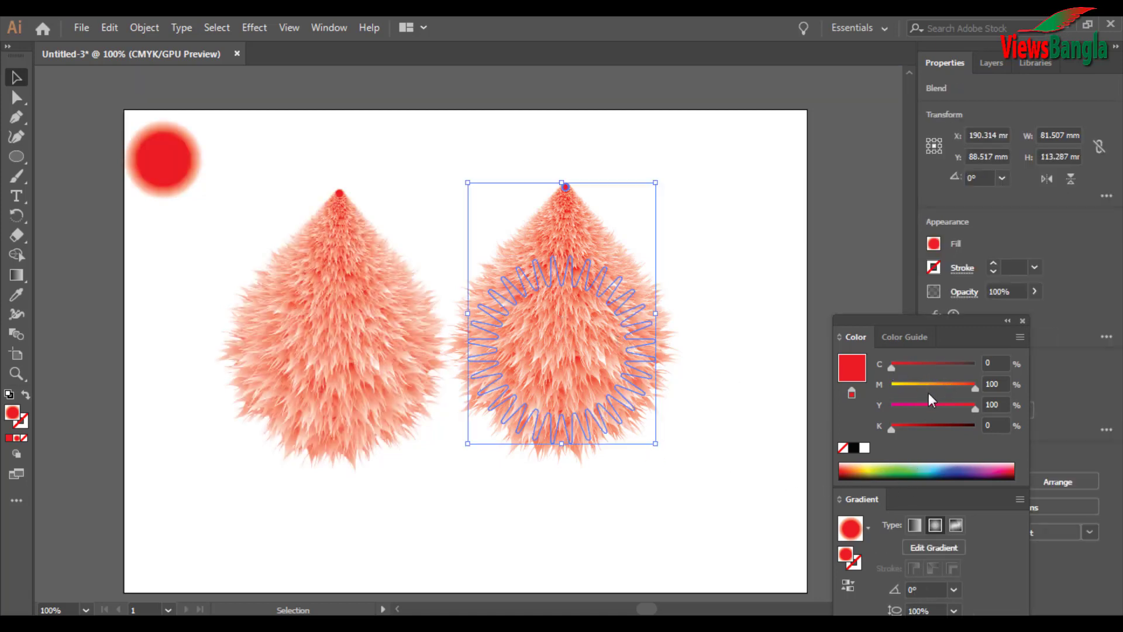
click(936, 475)
click(939, 472)
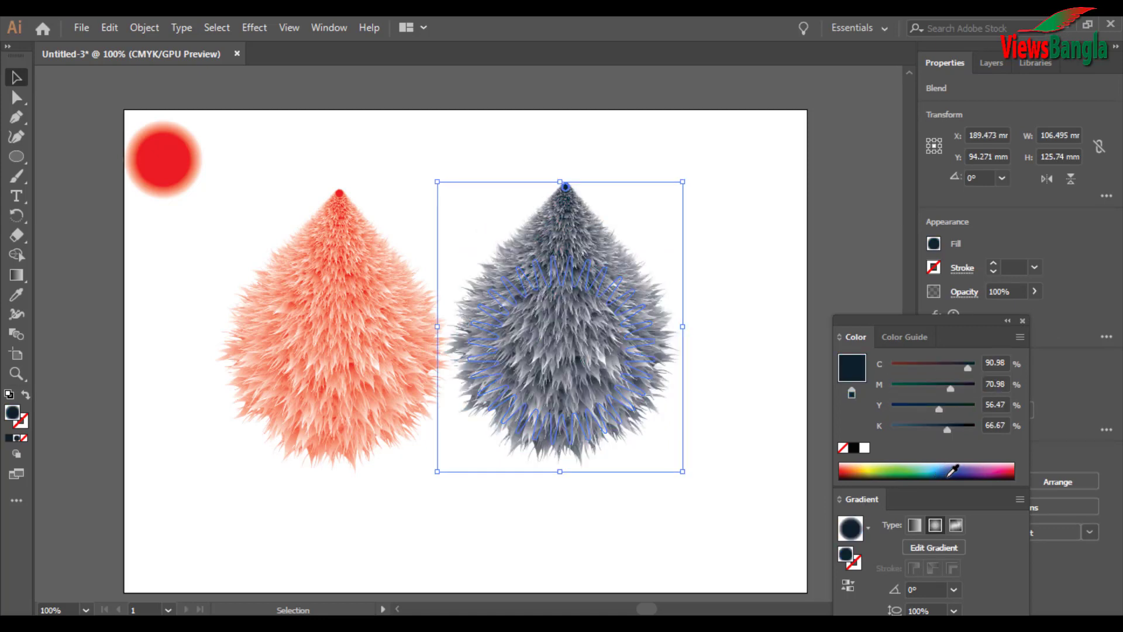
click(954, 468)
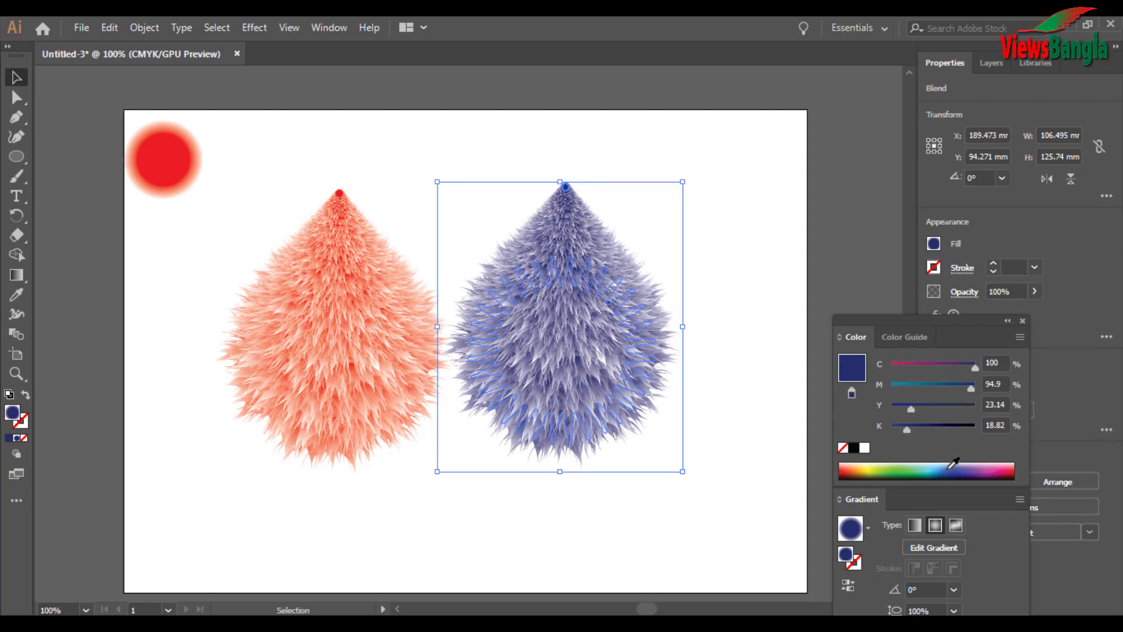
click(956, 462)
click(1010, 475)
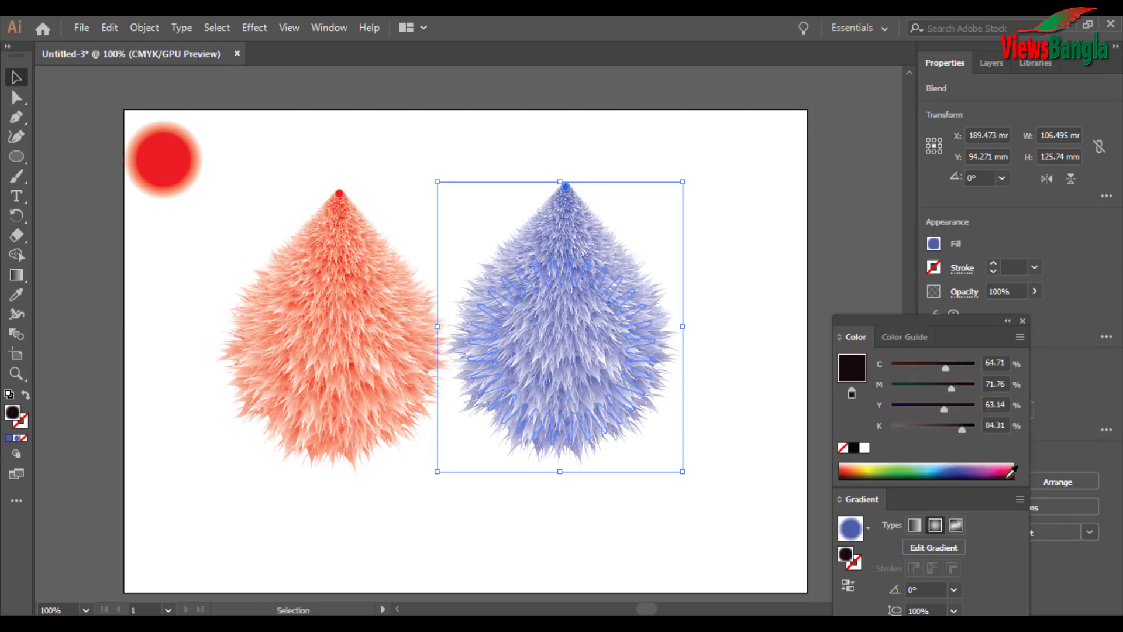
click(1011, 466)
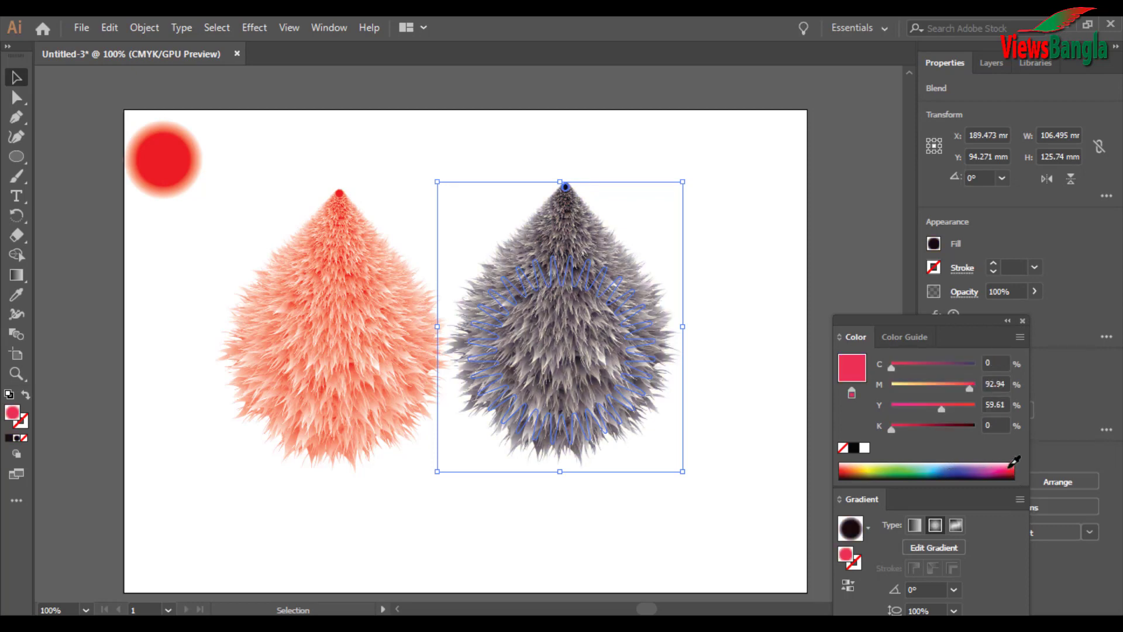
click(861, 466)
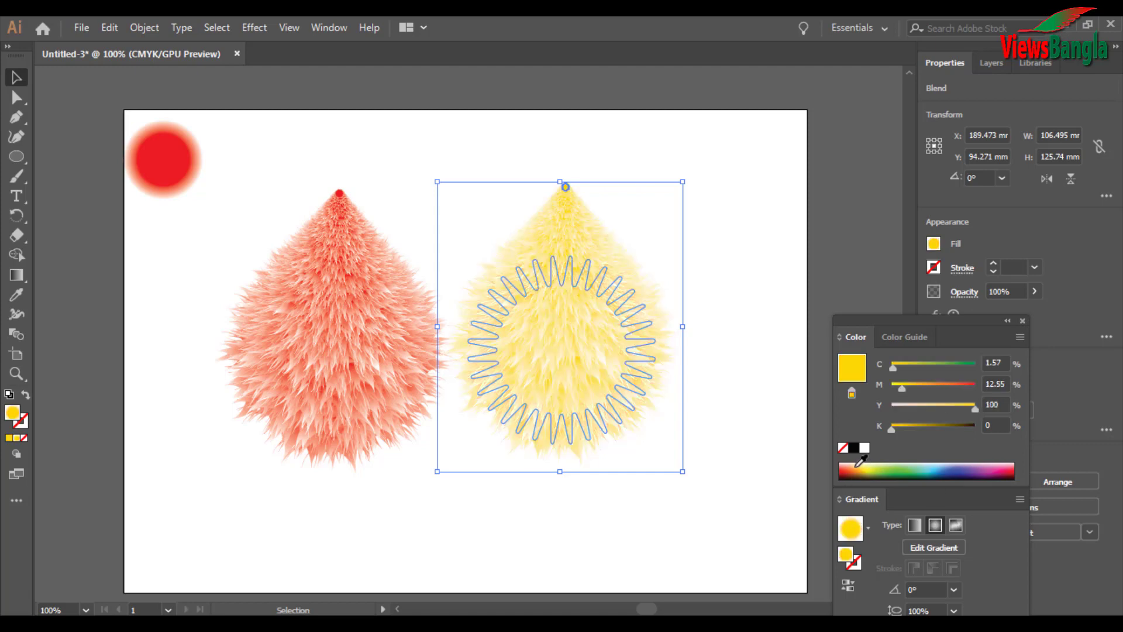
- Fill the right teardrop with dark green (C 89.41, M 43.53, Y 94.12, K 51.37) and deselect it
click(913, 469)
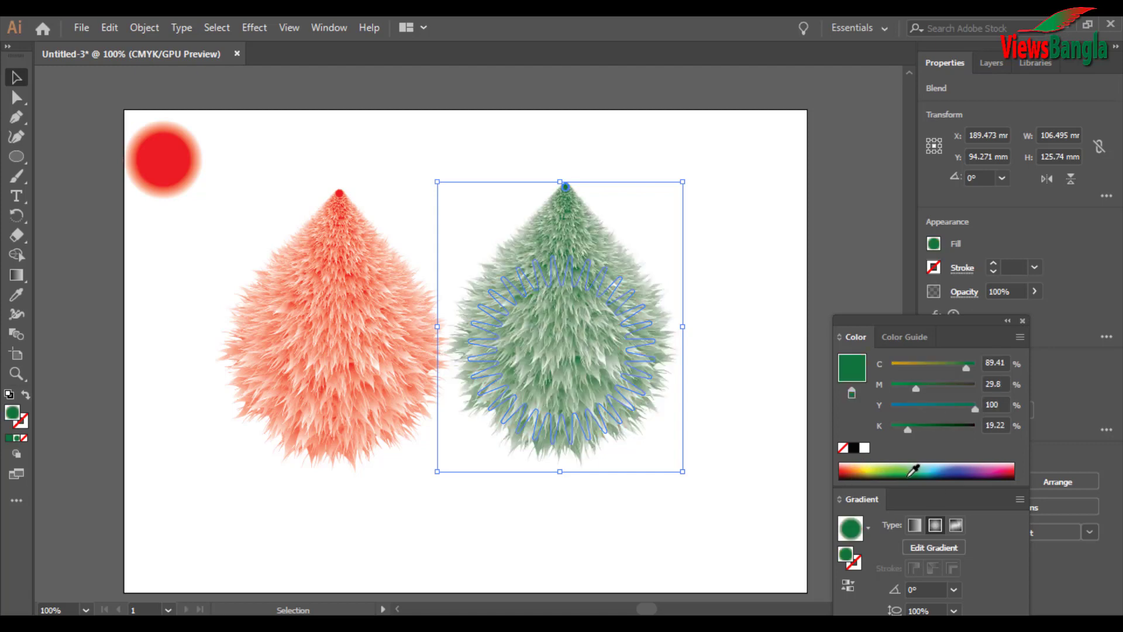
click(917, 469)
click(918, 469)
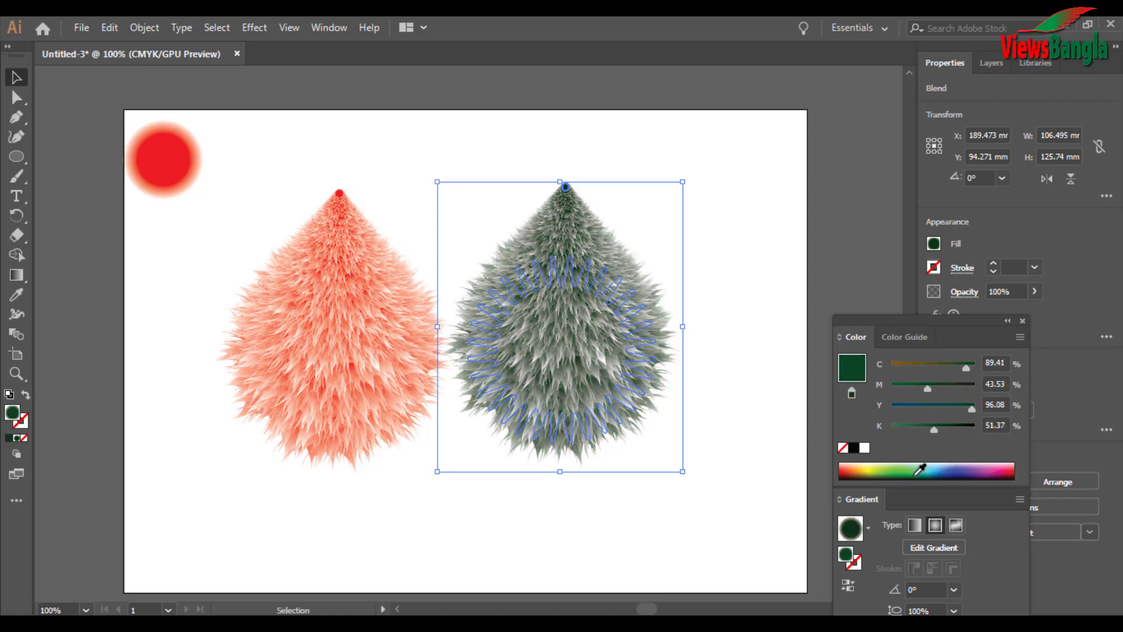
click(700, 513)
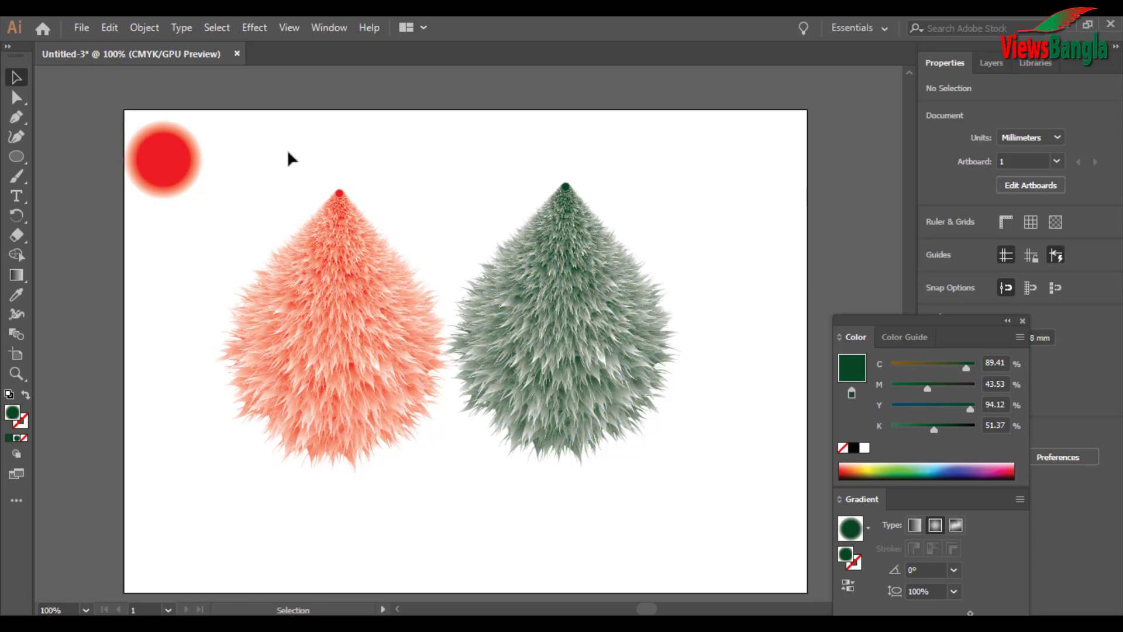
- Select both fluffy teardrops, move them together to the right and slightly down, and deselect them
drag(277, 163, 609, 391)
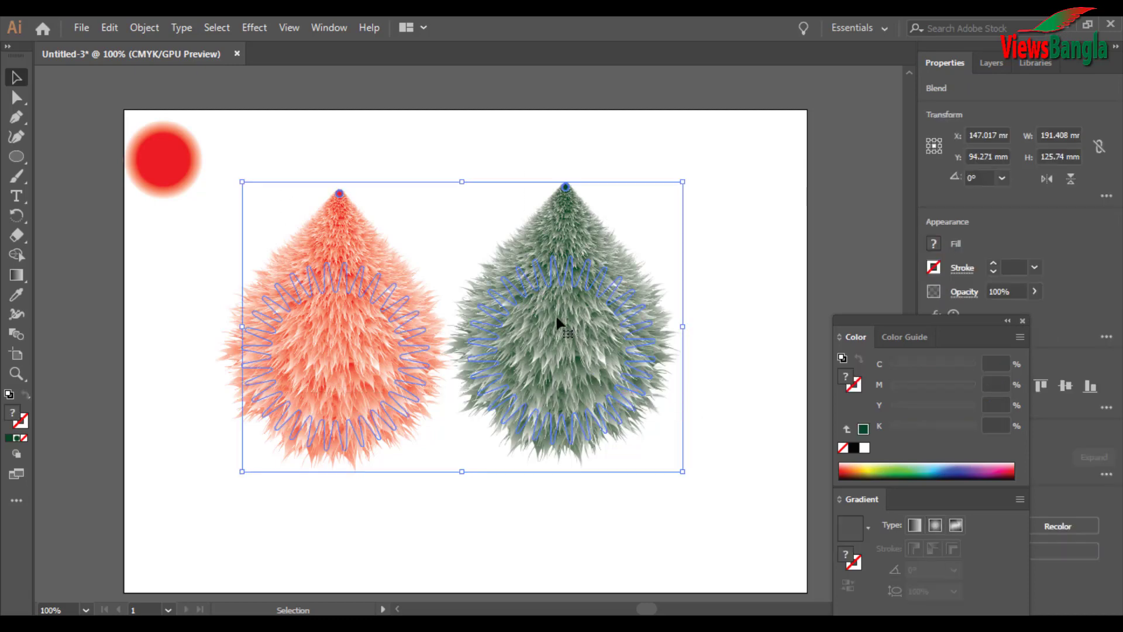
drag(556, 321, 615, 332)
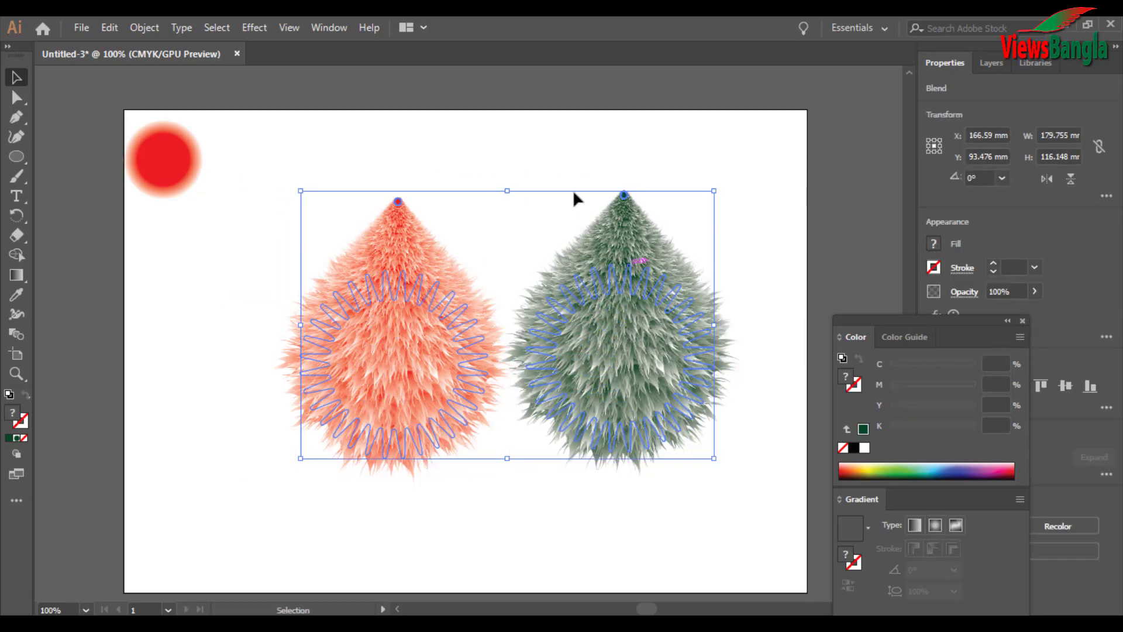
click(539, 153)
- Draw an upright ellipse about 18 by 23 mm in the empty area above and left of the red teardrop
click(17, 156)
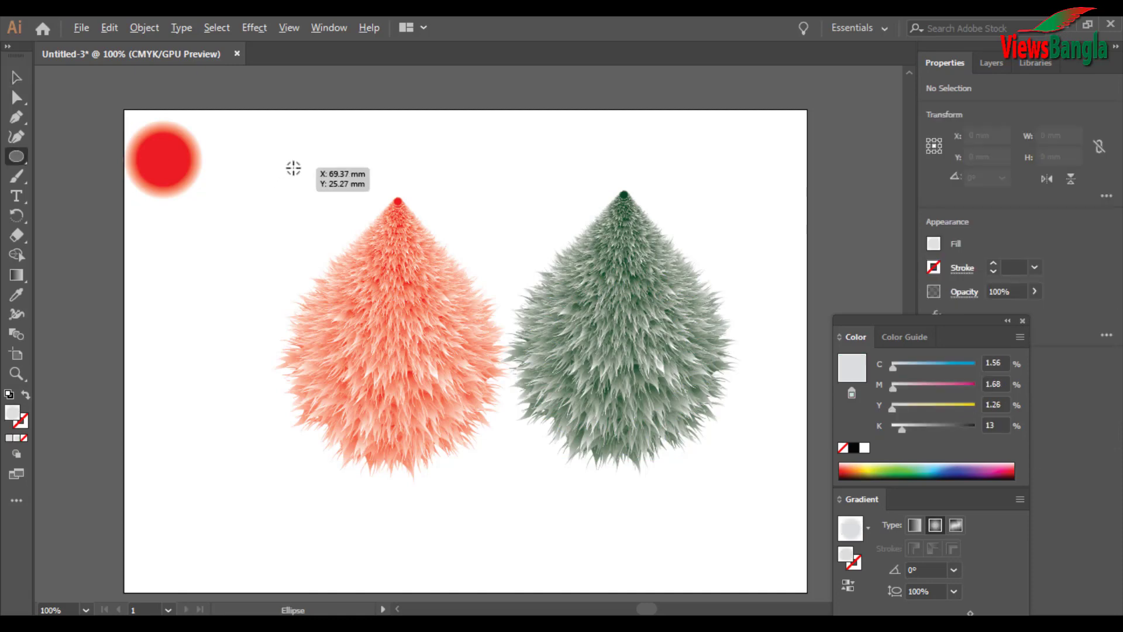
drag(287, 153, 330, 206)
click(18, 79)
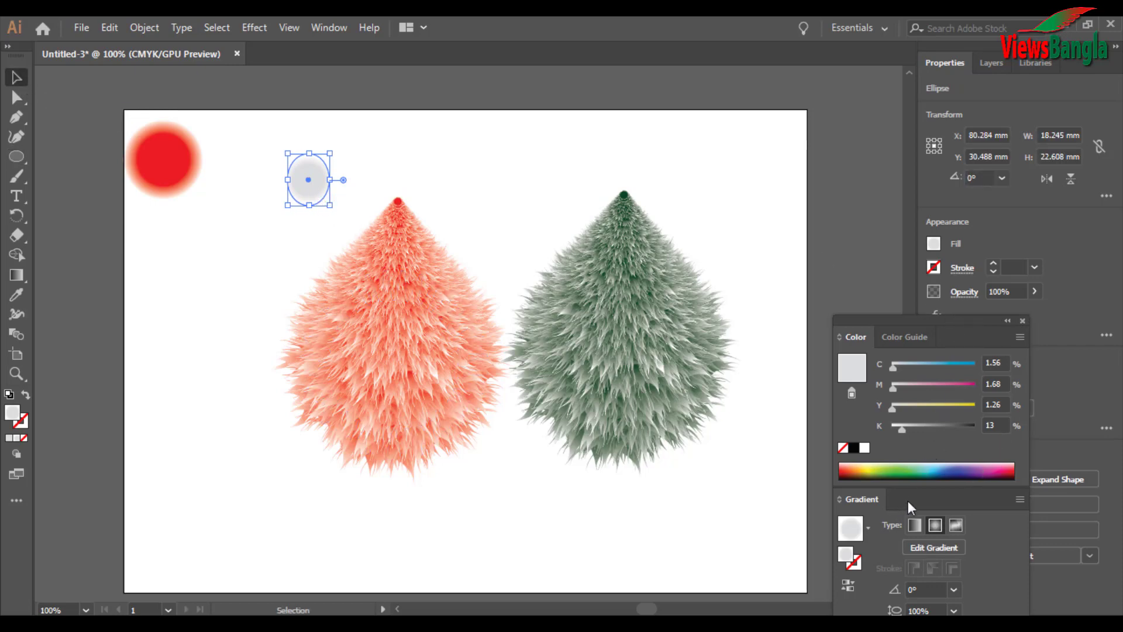
- Try the White, Black gradient as a radial fill on the ellipse, reversing its direction and switching it back
click(870, 529)
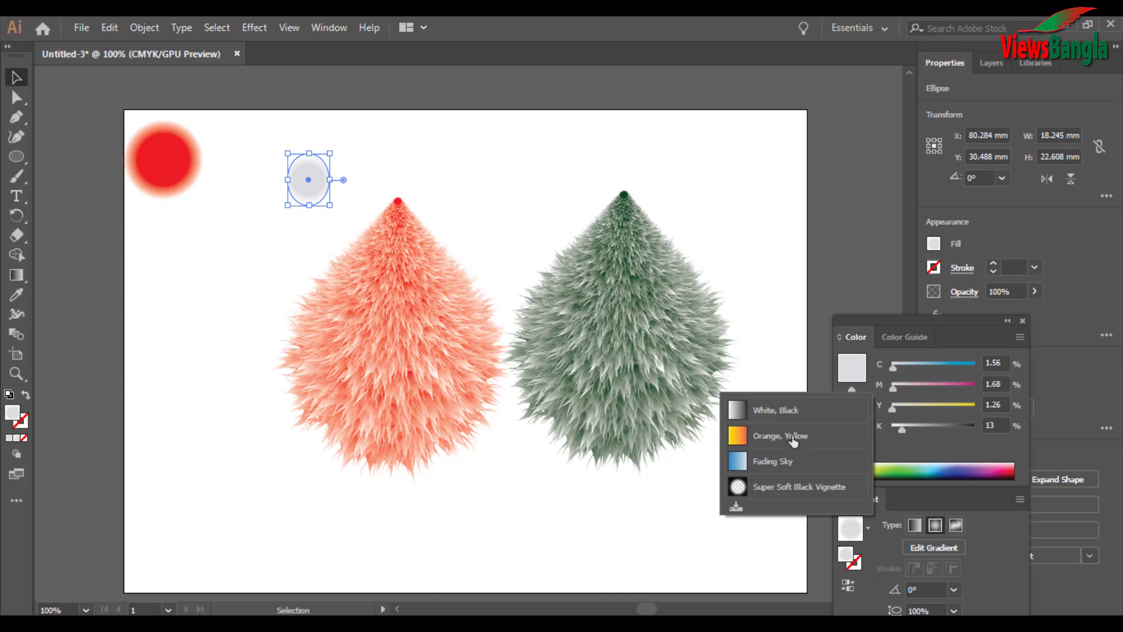
click(783, 411)
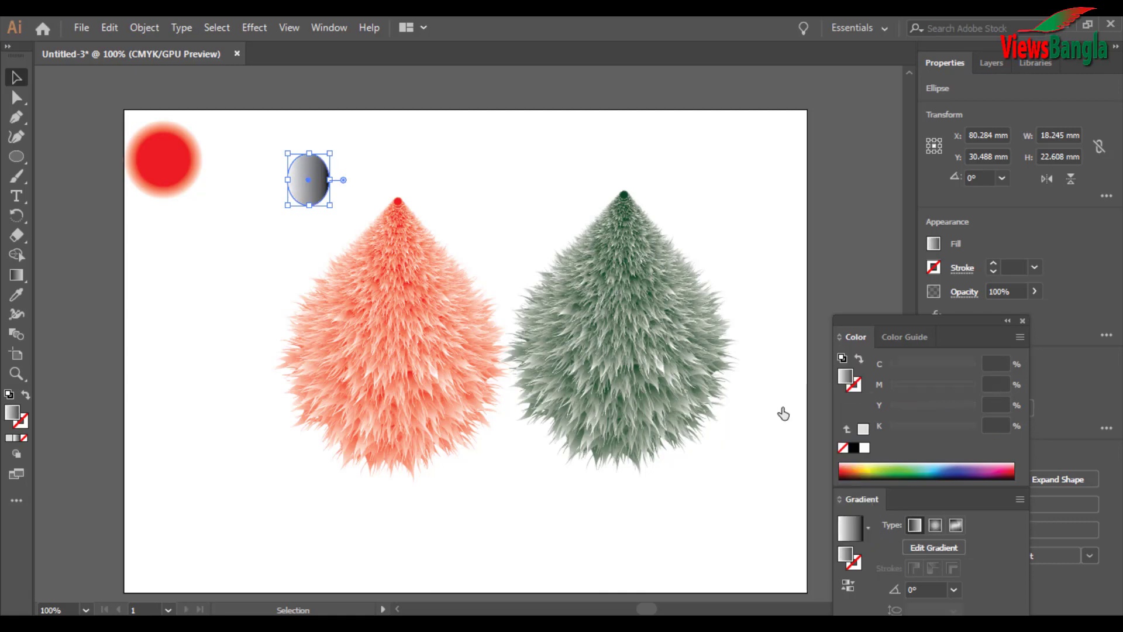
click(935, 526)
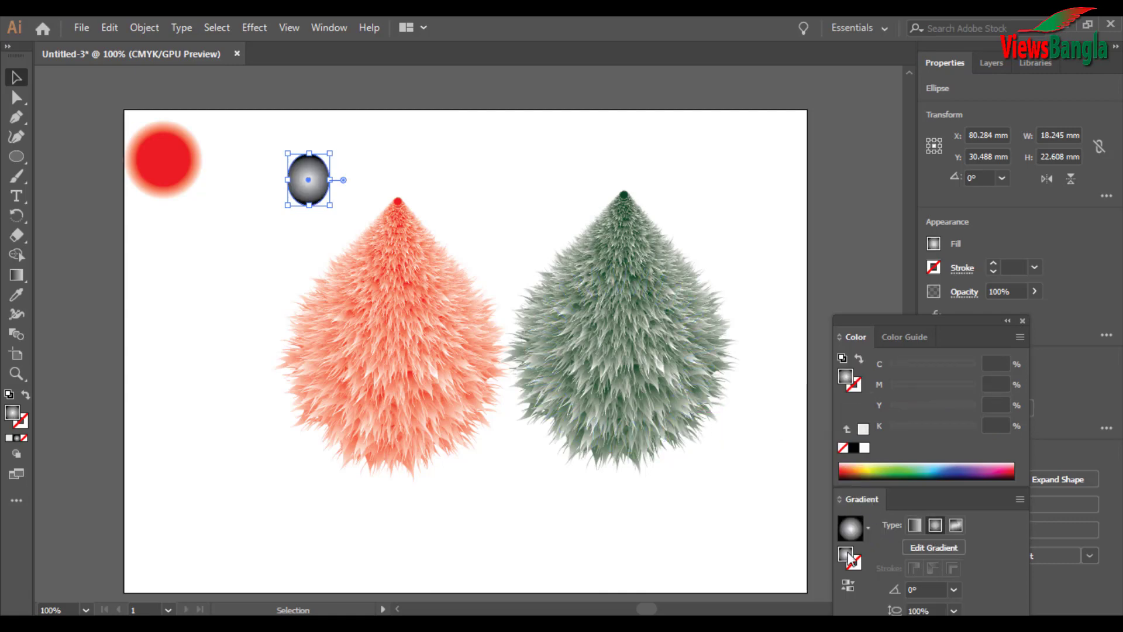
click(848, 585)
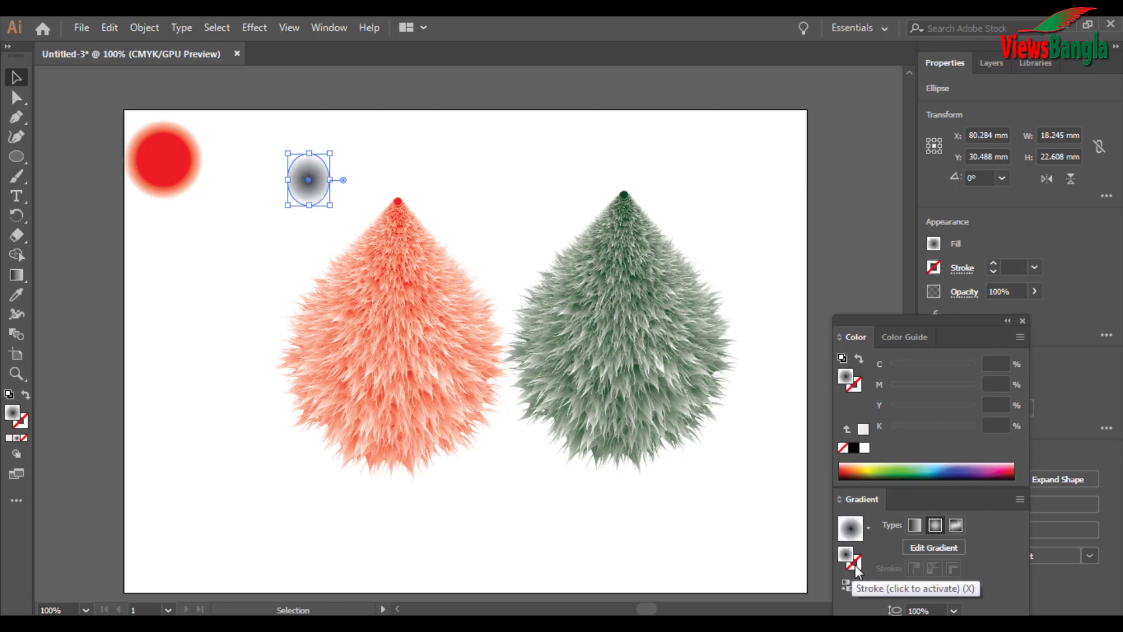
click(854, 584)
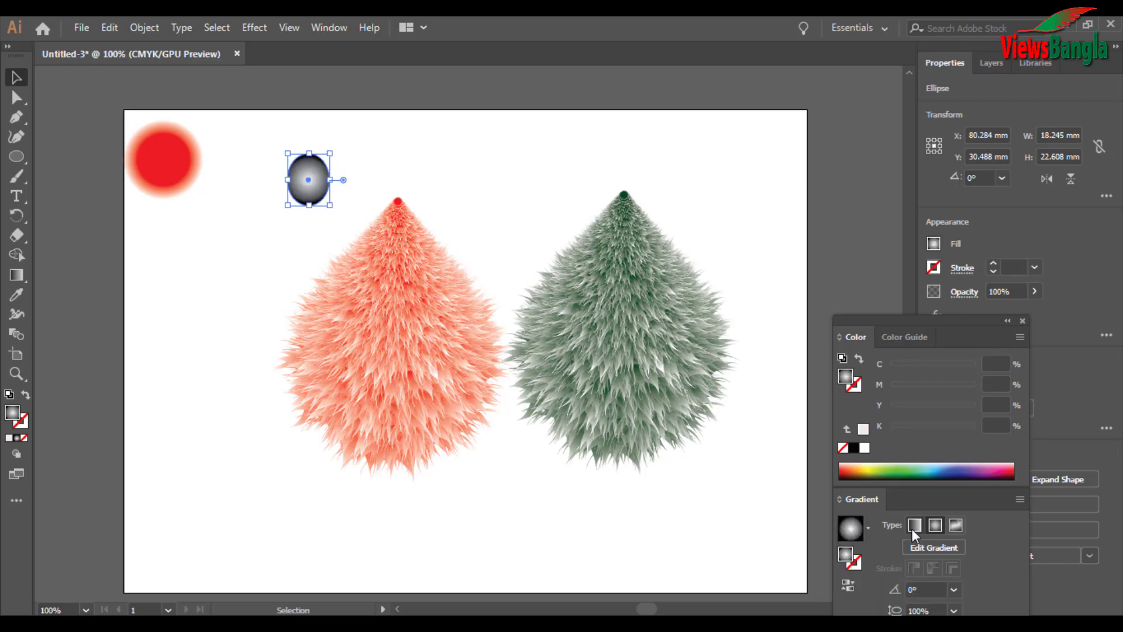
- Fill the ellipse with solid light grey at K 16 and deselect it
click(855, 449)
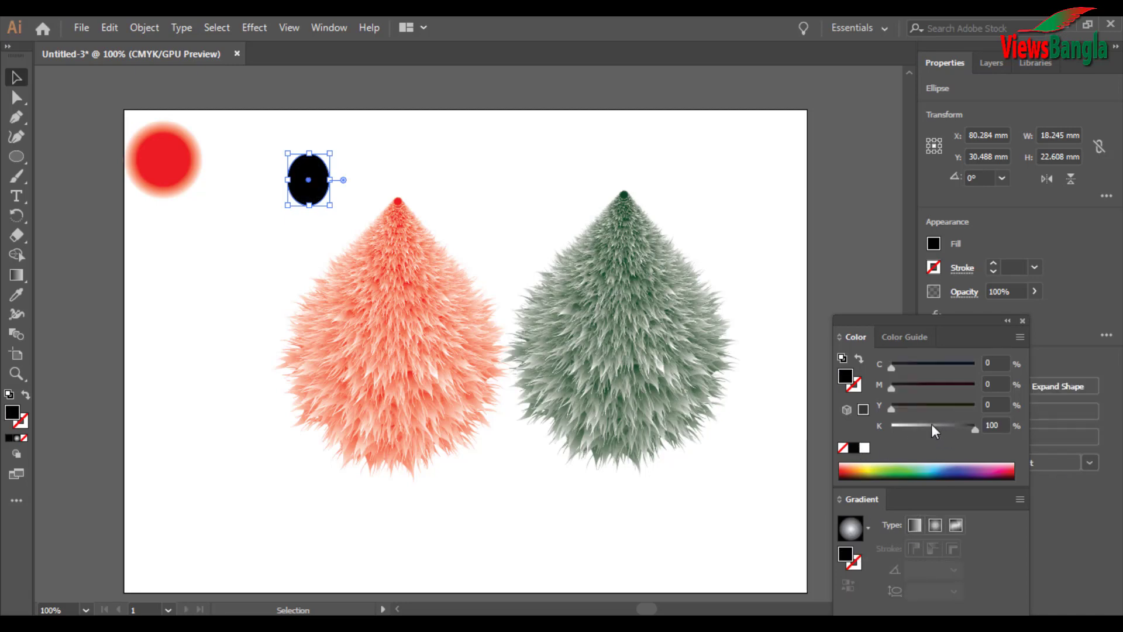
drag(902, 426, 904, 422)
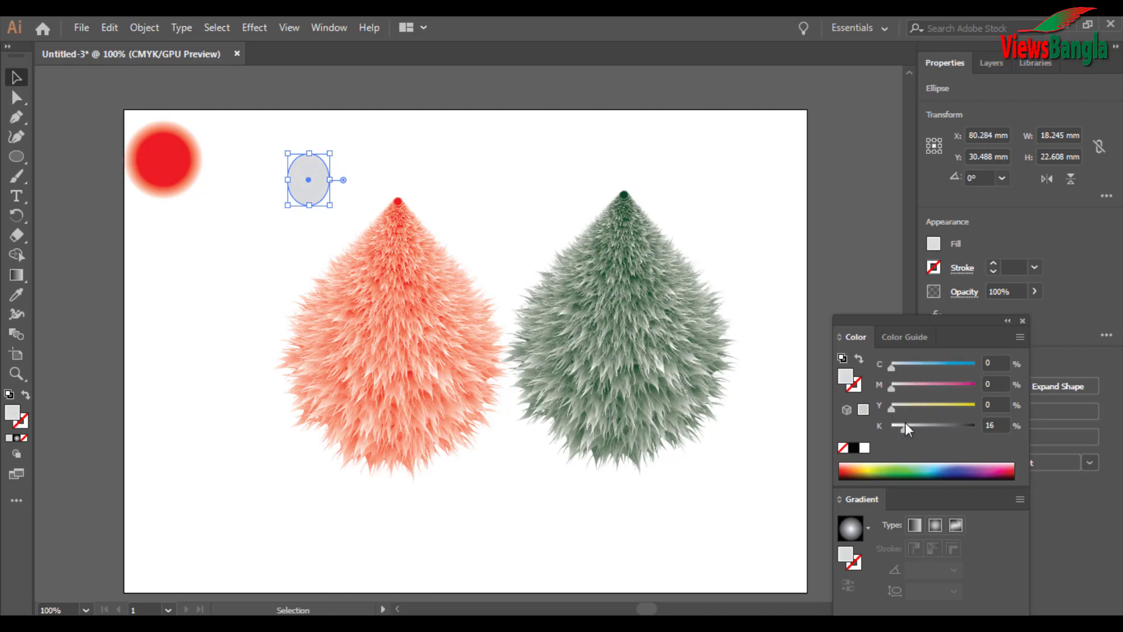
click(210, 295)
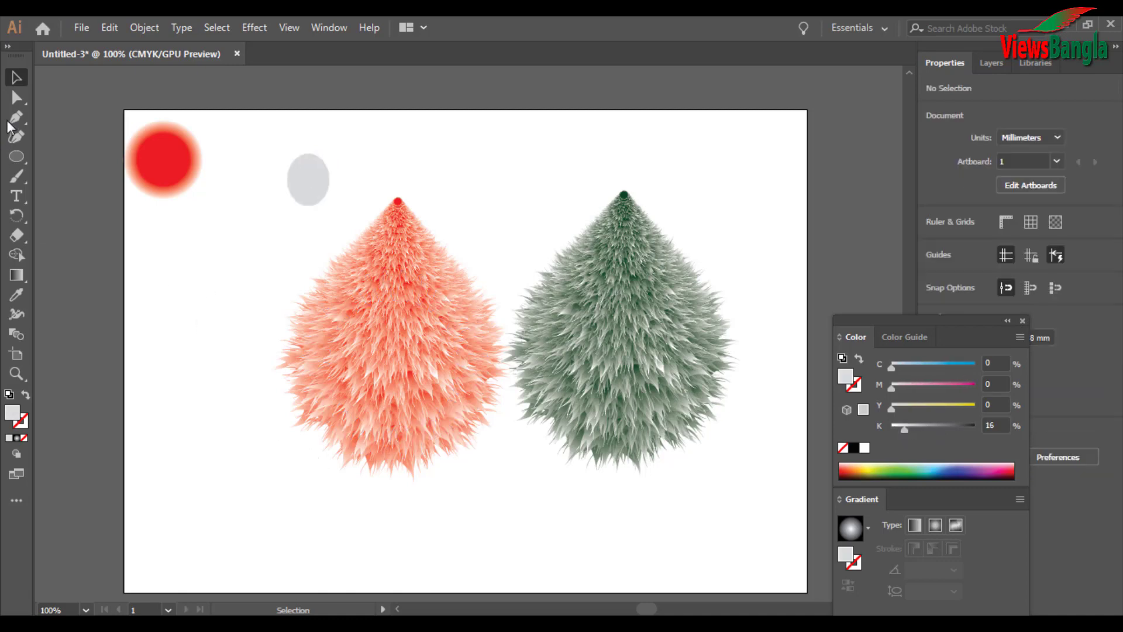
- Make a light-blue copy (C 63.14) of the grey ellipse, about 15 by 20 mm, overlapping its right side
click(311, 160)
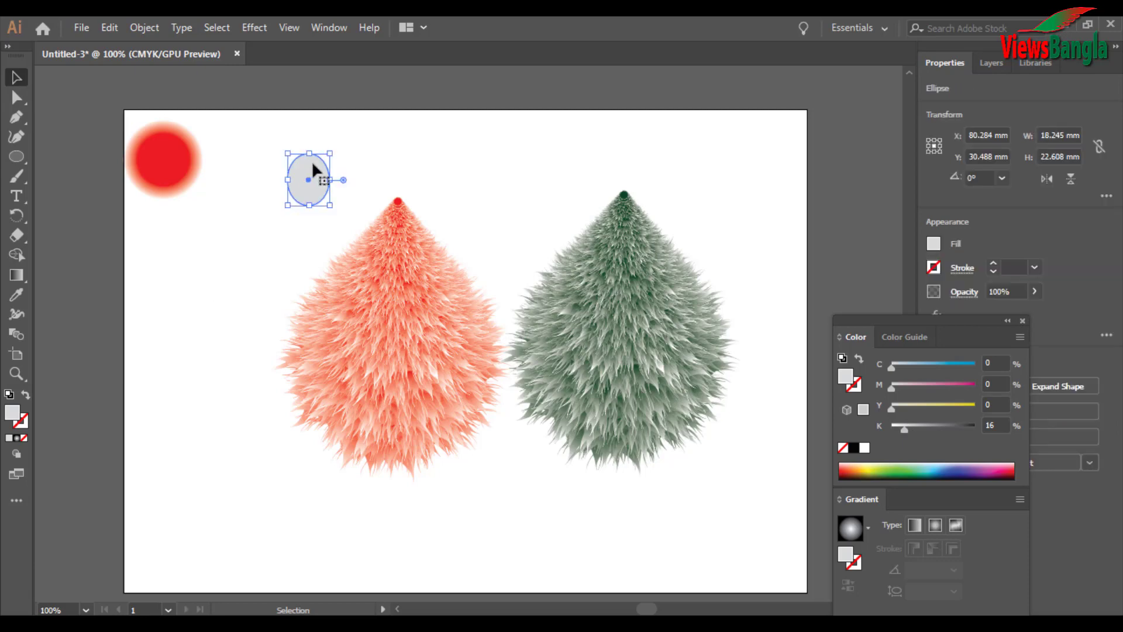
drag(314, 166, 335, 158)
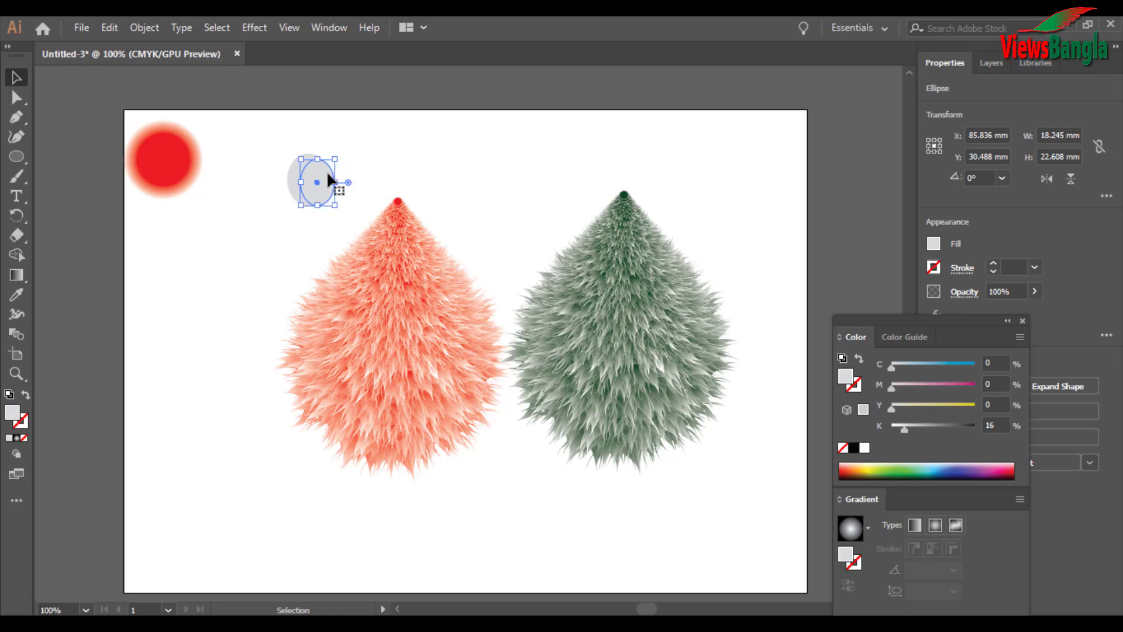
click(935, 470)
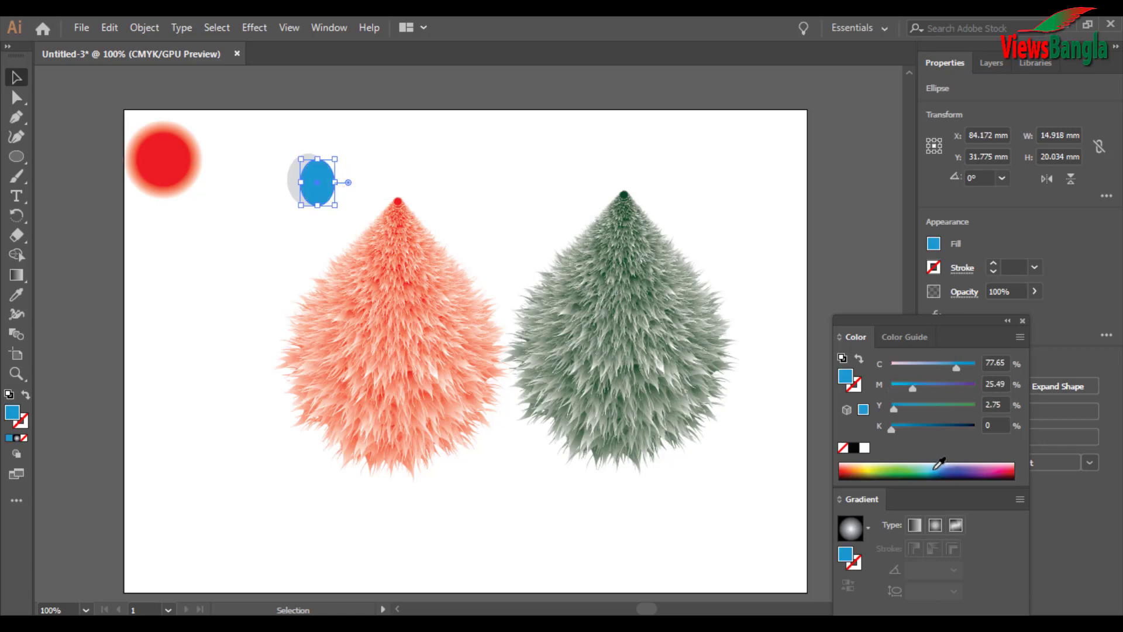
click(929, 465)
click(377, 144)
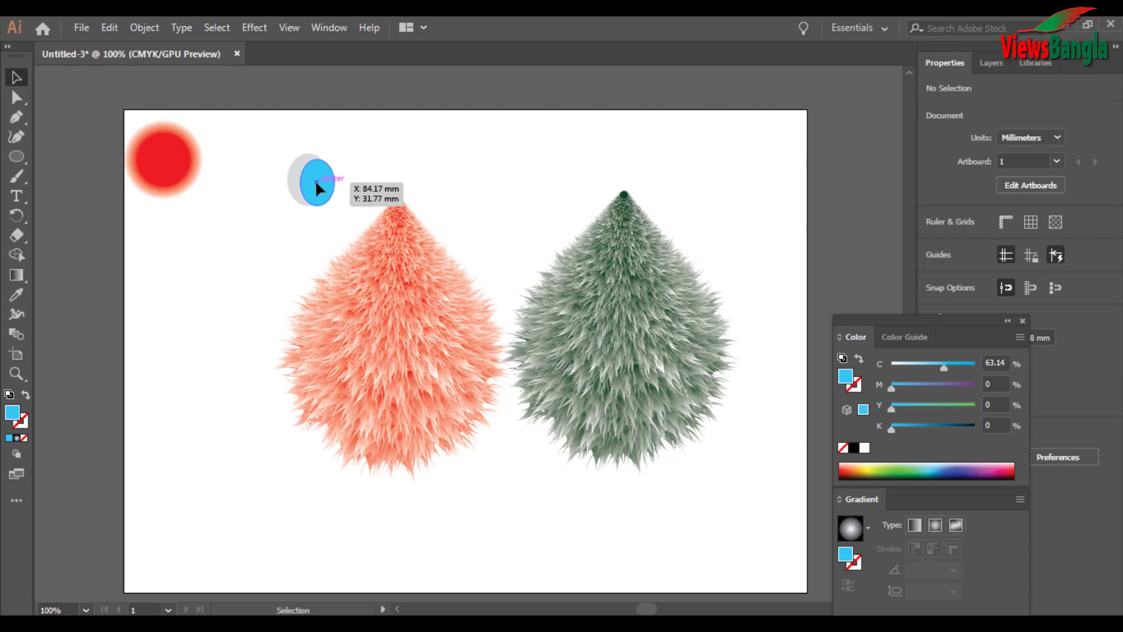
- Position the blue ellipse inside the grey one's right edge and lower its top to make it about 18 mm high
drag(315, 181, 311, 178)
click(378, 159)
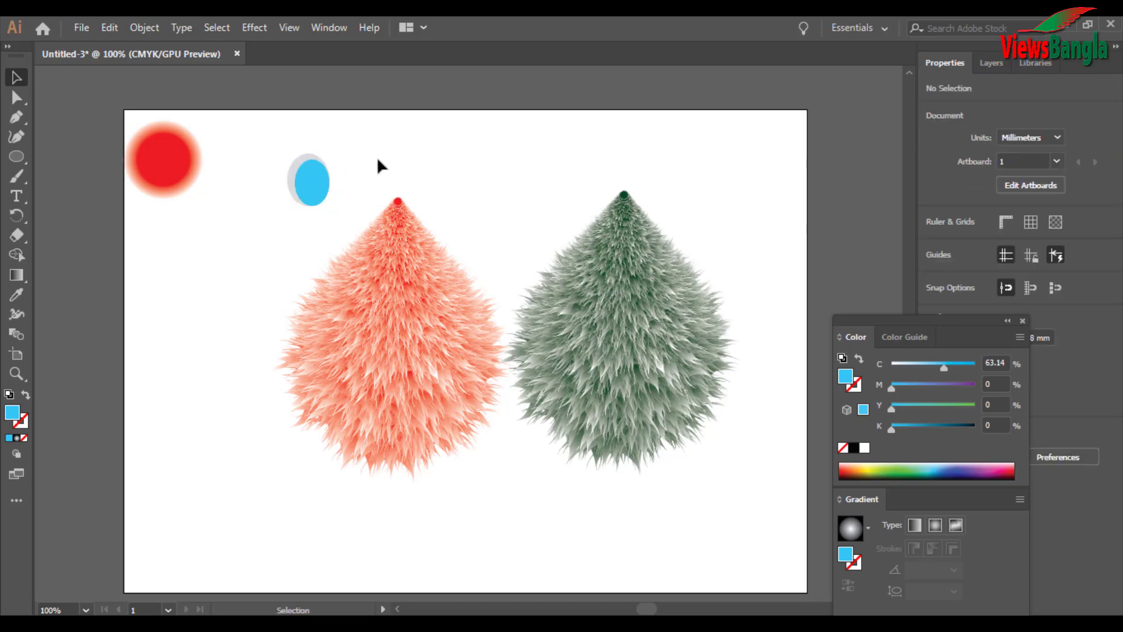
key(ctrl+plus)
key(ctrl+plus)
key(ctrl+plus)
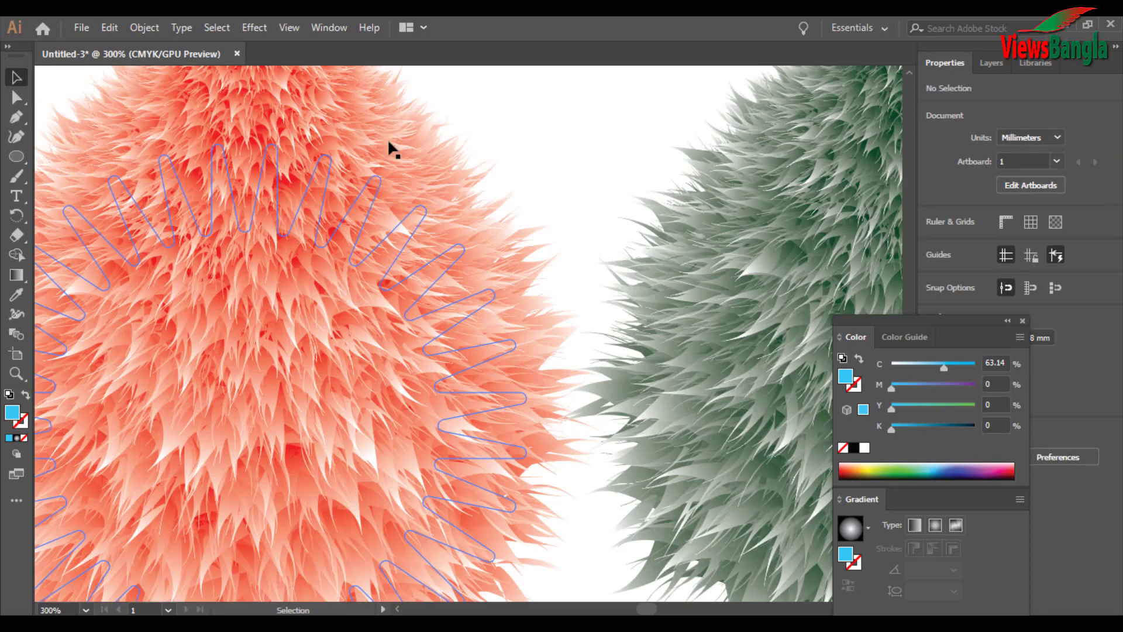
scroll(391, 292, up, 2)
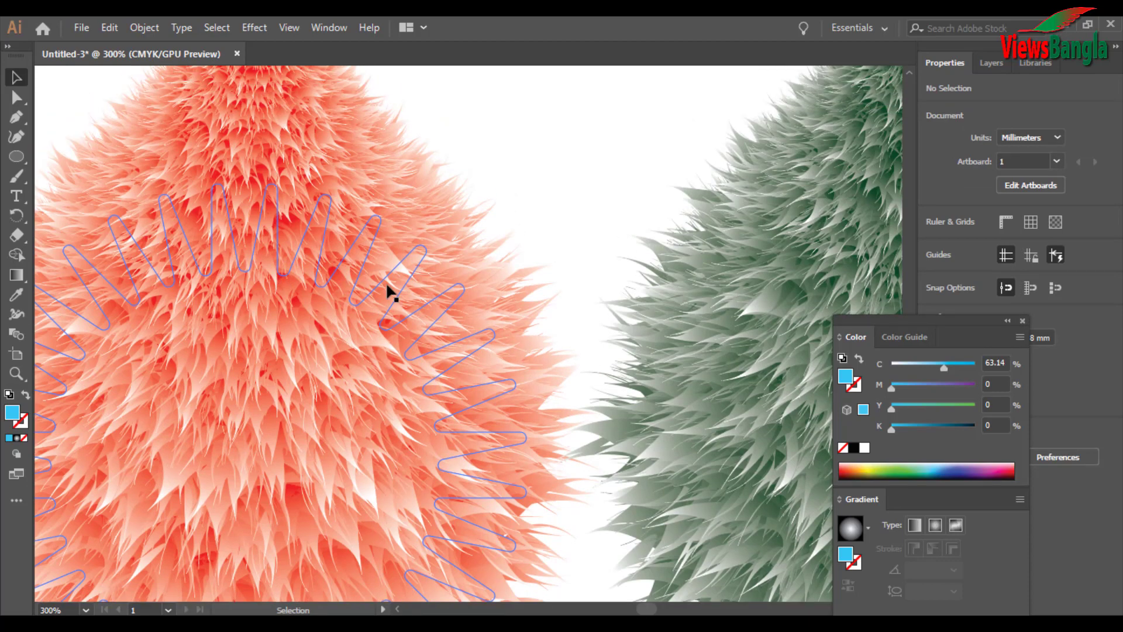
scroll(206, 233, up, 6)
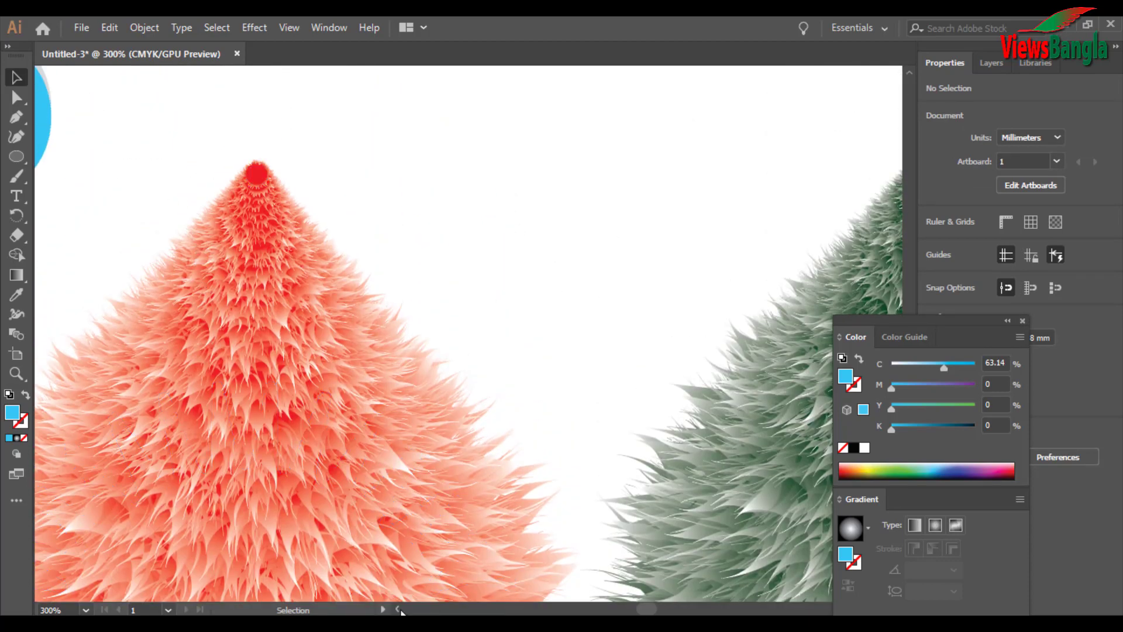
scroll(399, 611, left, 10)
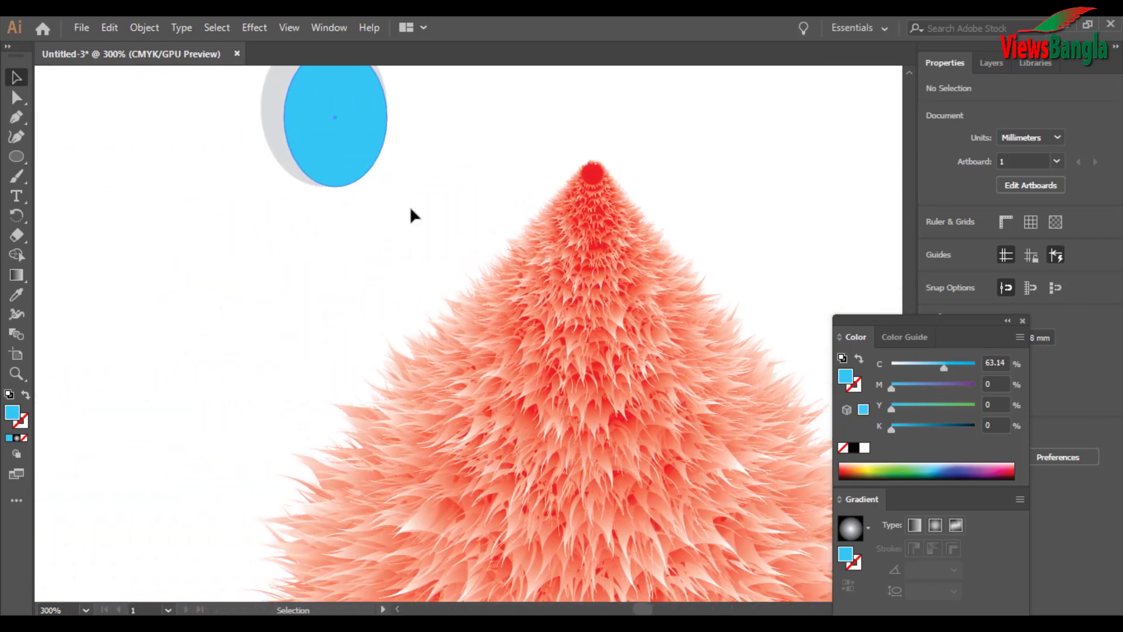
scroll(409, 216, up, 5)
scroll(389, 261, up, 1)
mouse_move(346, 327)
mouse_down()
mouse_move(348, 318)
mouse_move(348, 328)
mouse_up()
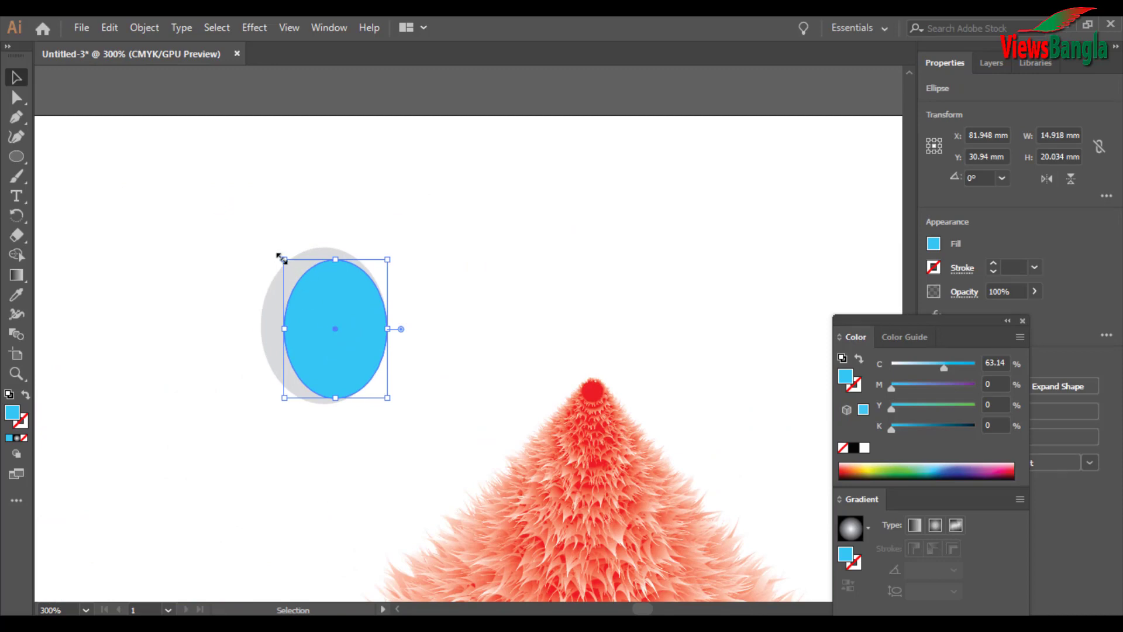
drag(283, 258, 286, 274)
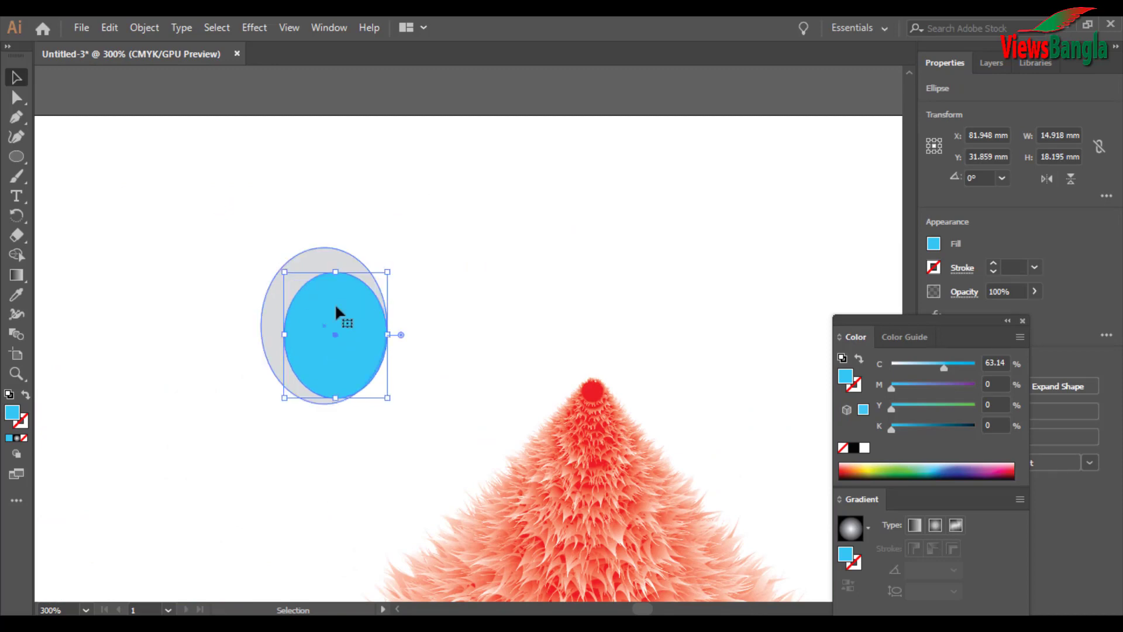
click(461, 322)
- Paste a copy of the blue ellipse in front and shrink it to about 10 by 12 mm in the iris's lower right
click(366, 325)
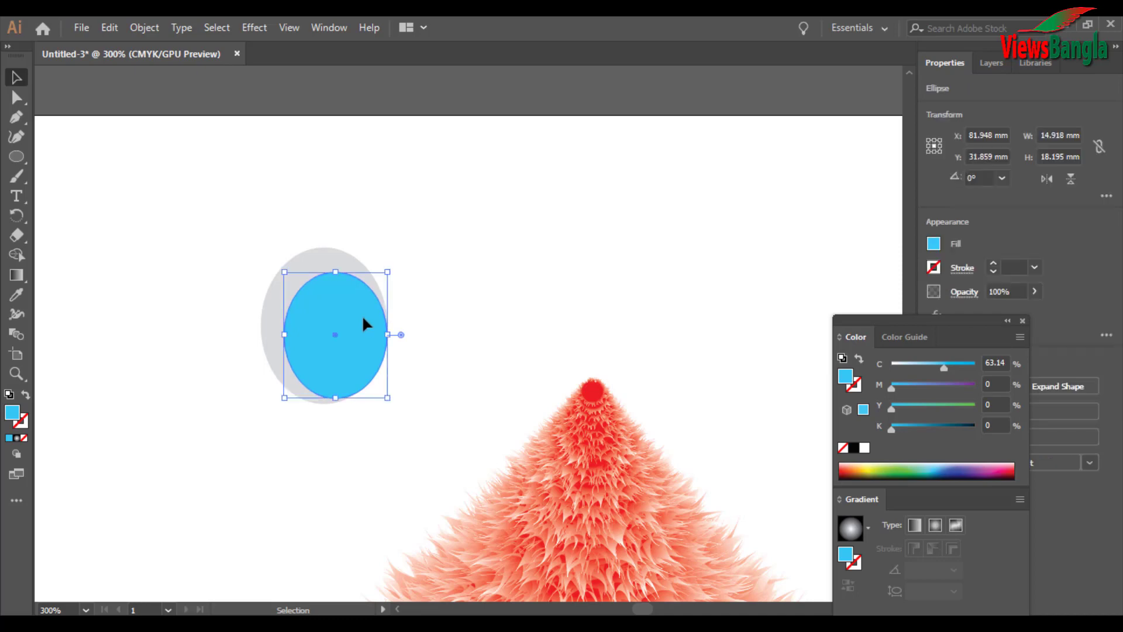
click(112, 30)
click(139, 107)
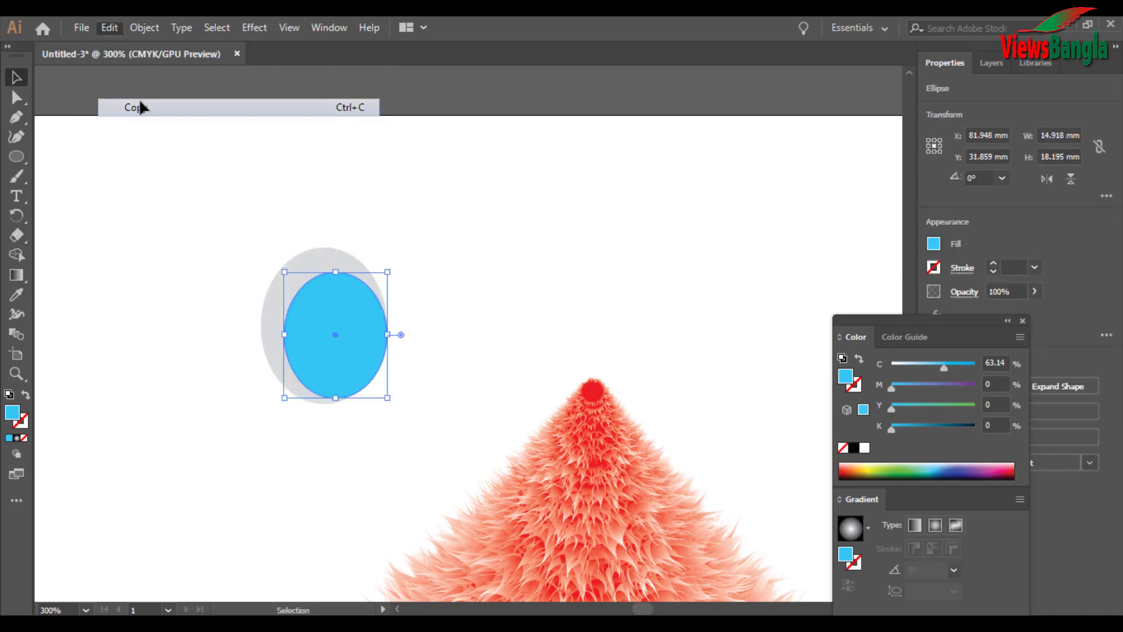
click(112, 28)
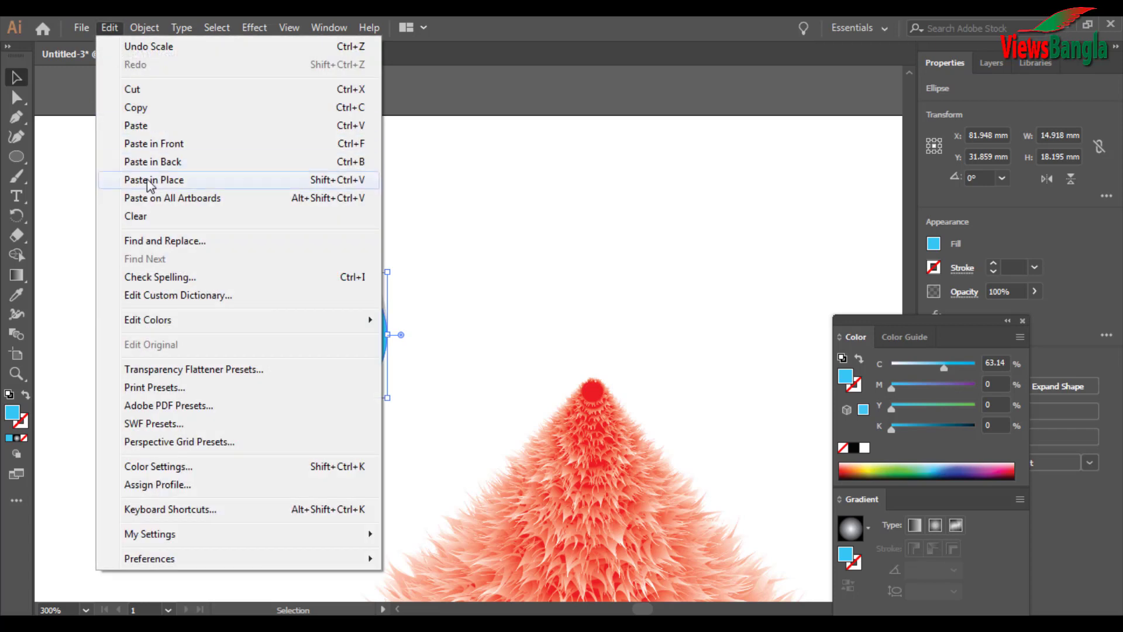
click(173, 144)
drag(389, 273, 385, 277)
drag(382, 295, 361, 347)
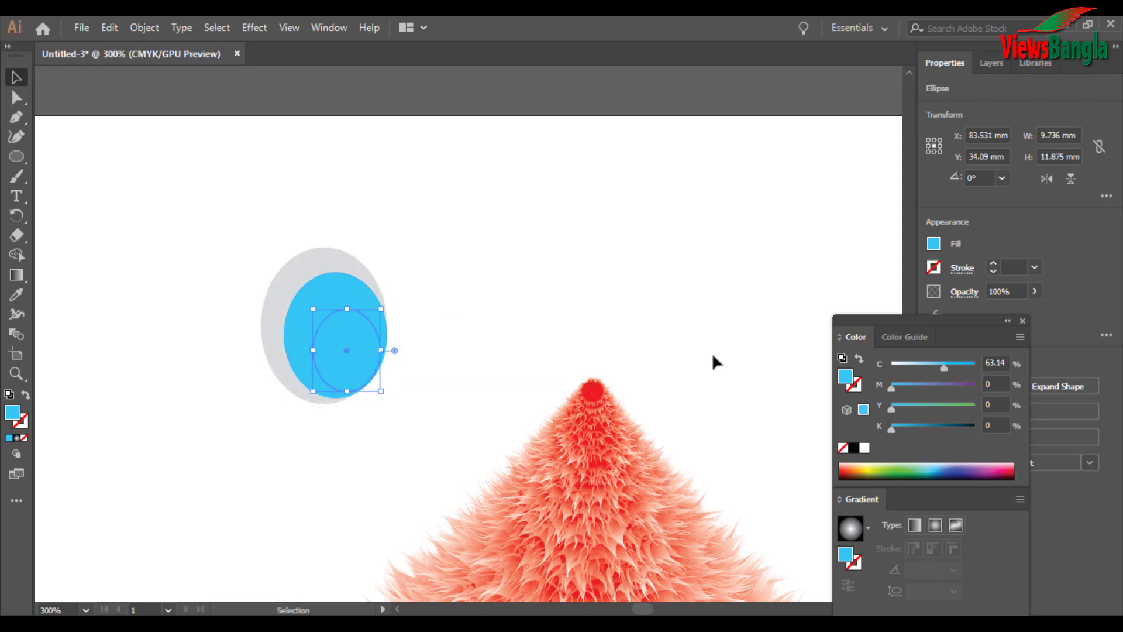
- Fill the small ellipse with black and move it up against the right edge of the blue iris
click(863, 449)
click(854, 448)
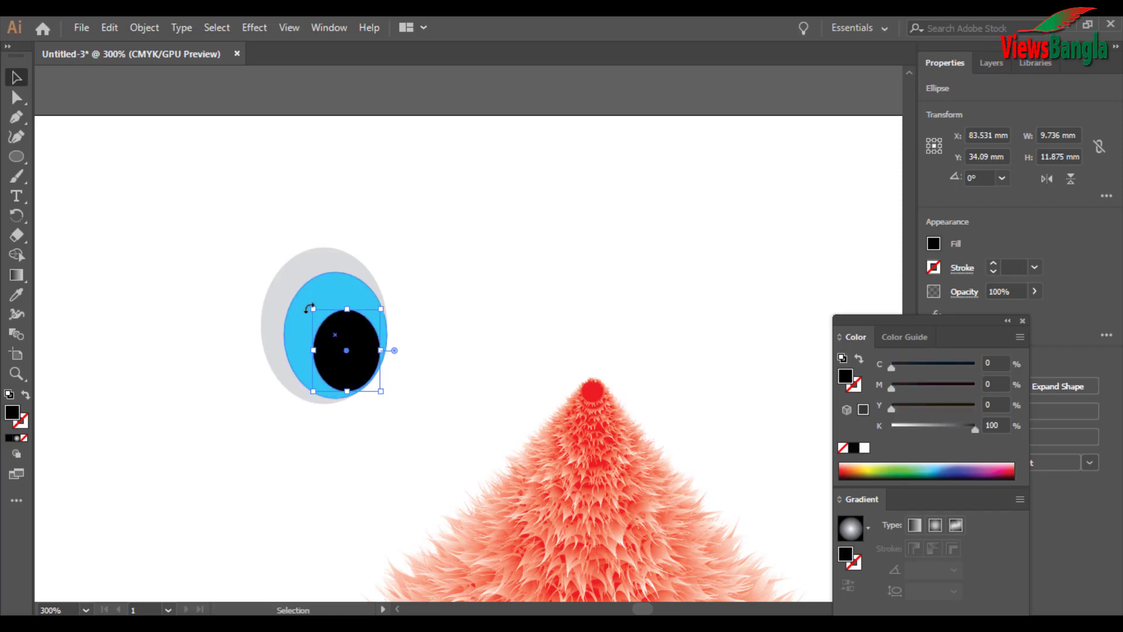
drag(357, 337, 363, 325)
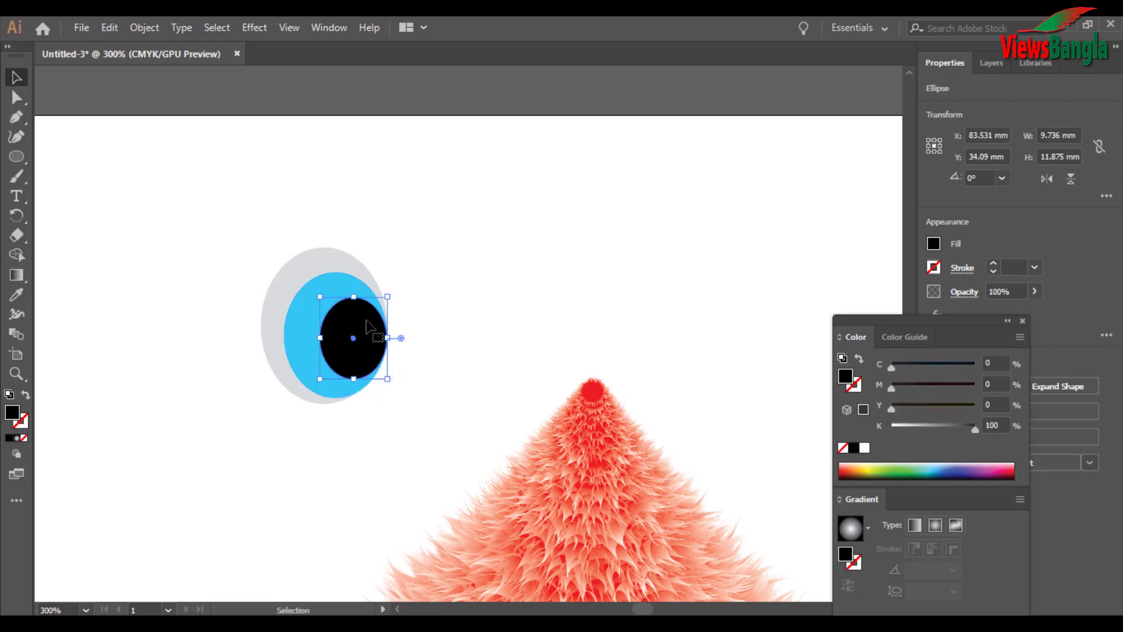
click(390, 331)
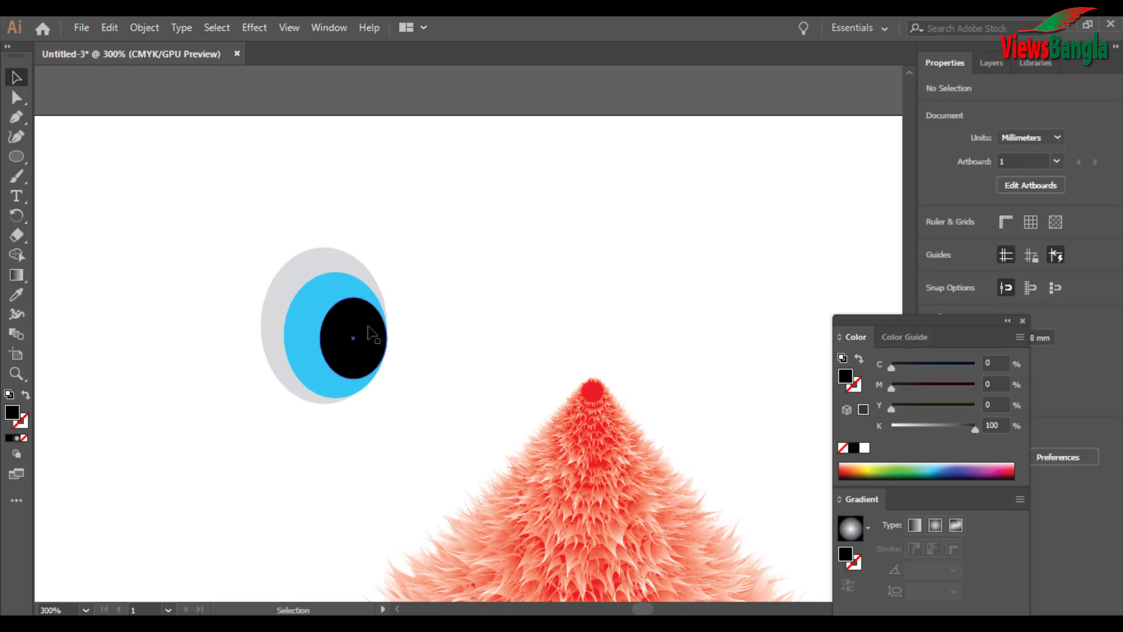
- Paste a copy of the black pupil in front and reduce it to a circle about 3.3 mm across
click(369, 327)
click(118, 28)
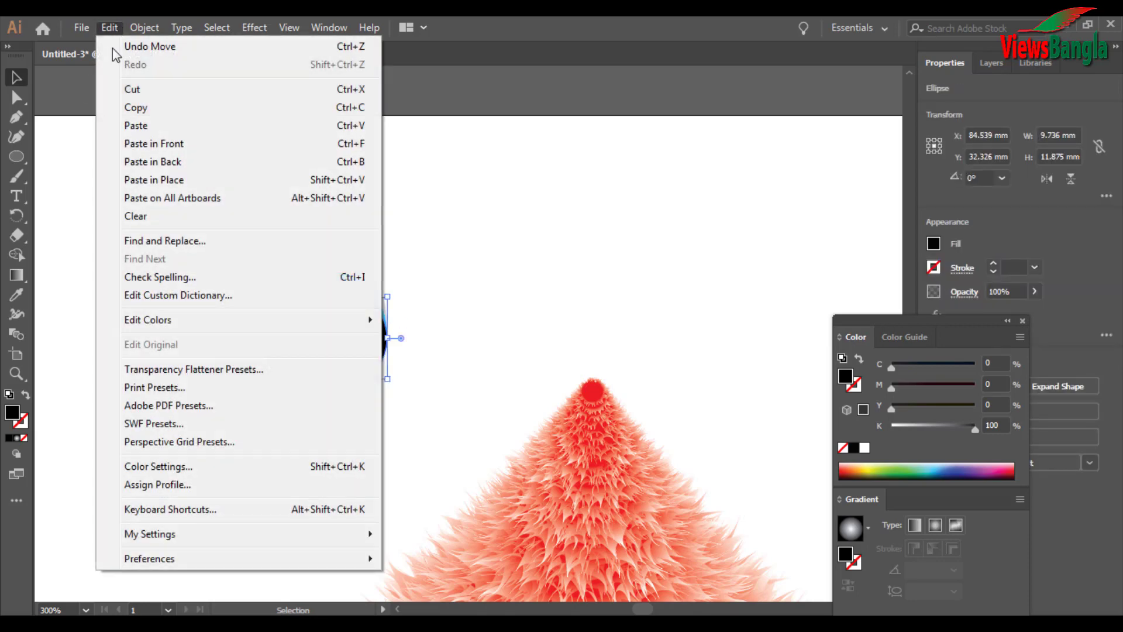
click(131, 107)
click(110, 29)
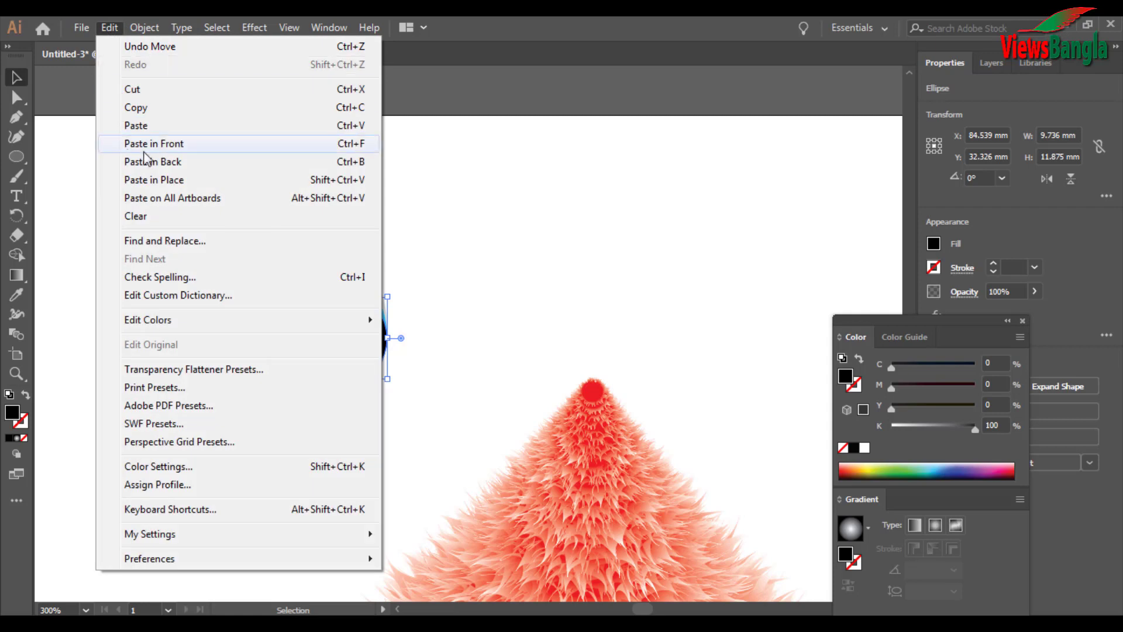
click(144, 143)
drag(385, 293, 344, 355)
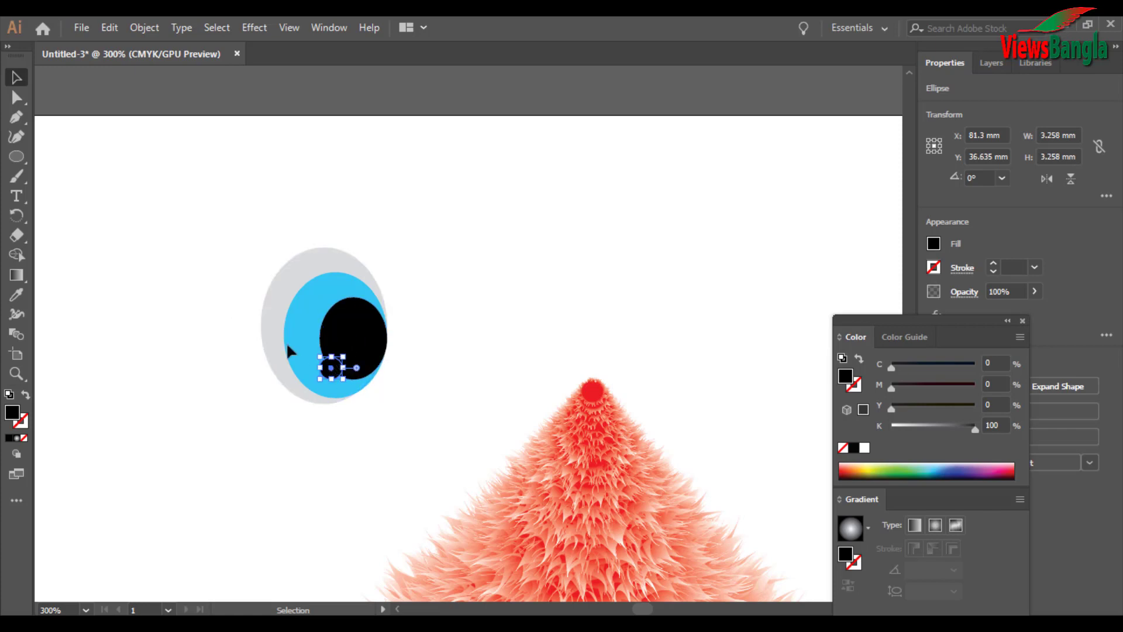
- Fill the tiny circle with white and place it as a highlight at the pupil's upper left
click(864, 447)
drag(328, 367, 350, 323)
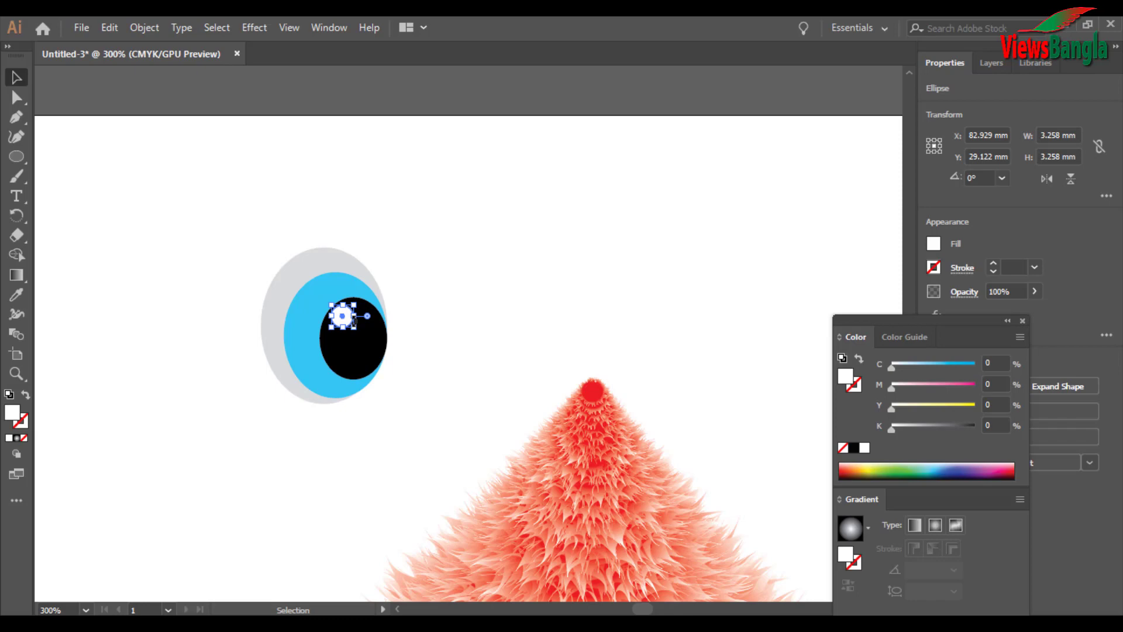
click(475, 339)
- Duplicate the white highlight as a slightly smaller circle at the pupil's lower right and deselect it
drag(354, 320, 369, 366)
click(357, 412)
click(392, 393)
click(352, 419)
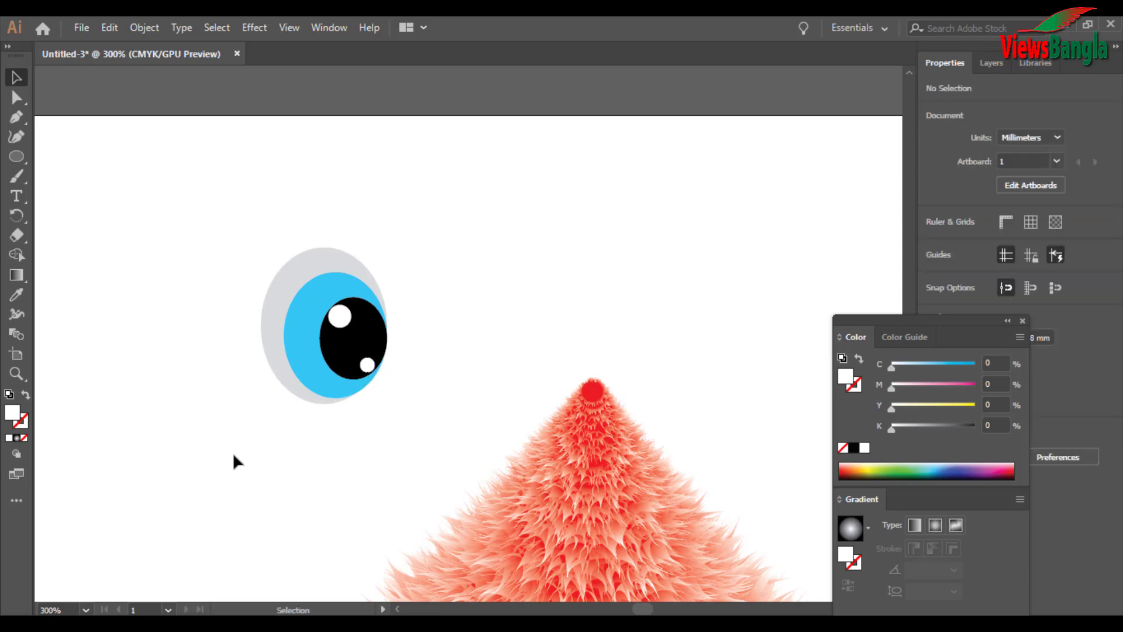
key(ctrl+minus)
key(ctrl+minus)
key(ctrl+minus)
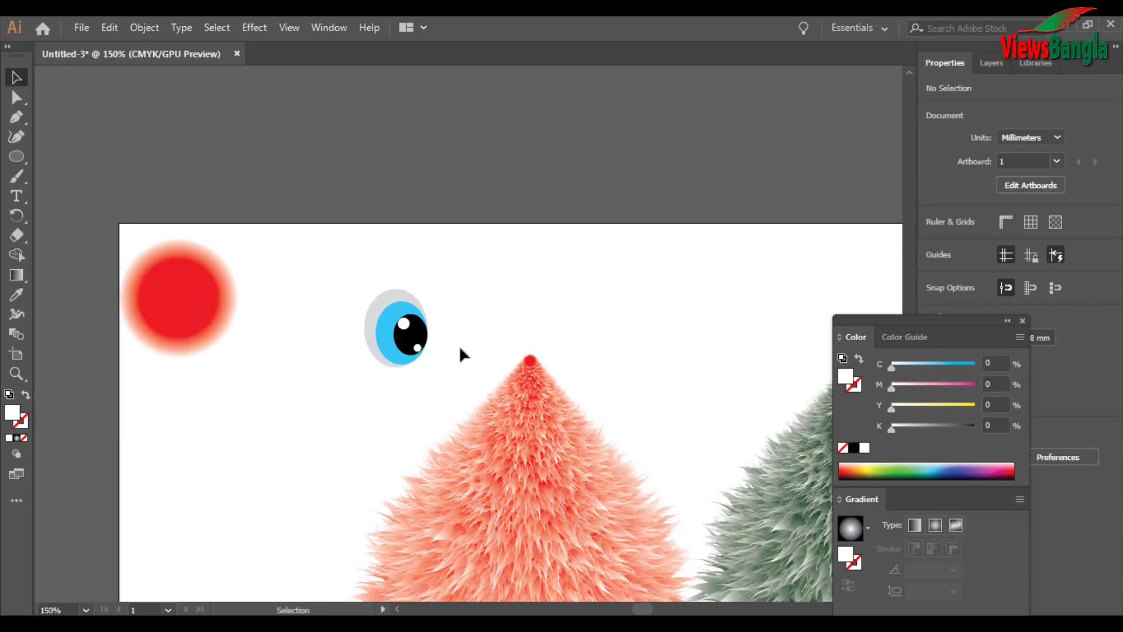
scroll(463, 348, up, 3)
scroll(467, 339, down, 6)
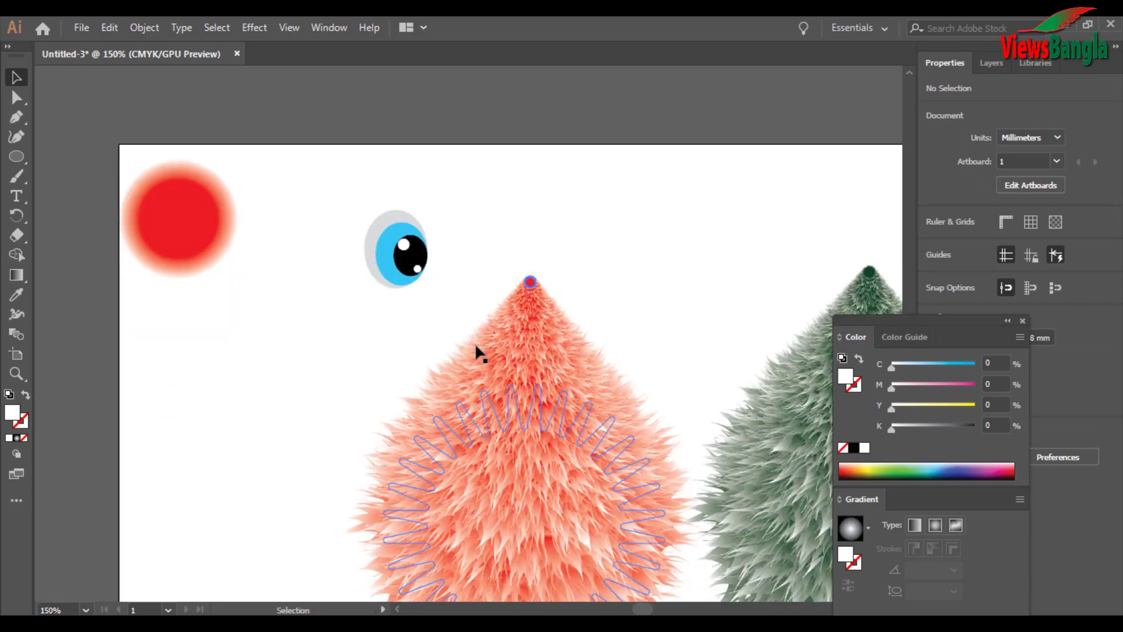
click(456, 623)
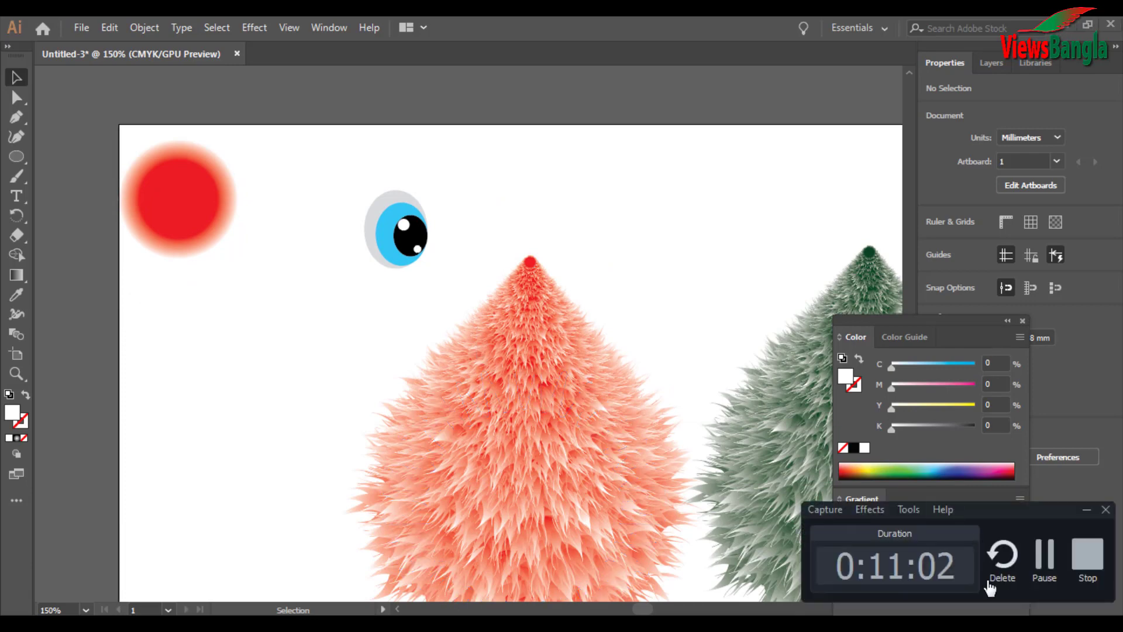
click(1044, 562)
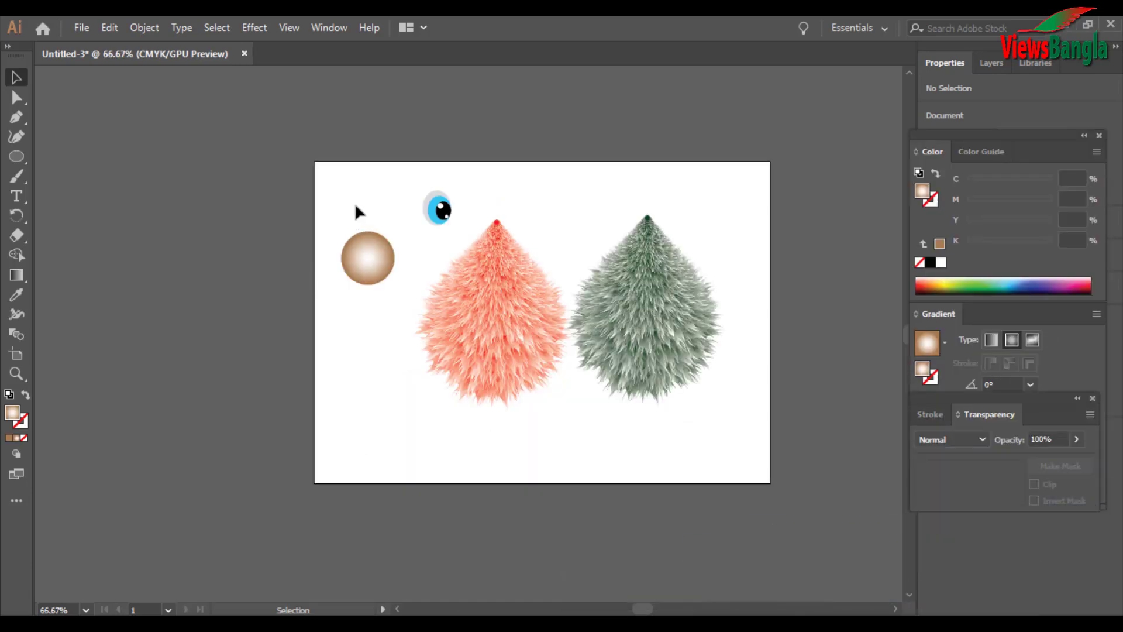
- Duplicate the brown radial-gradient circle below itself, set the copy's opacity to 56%, and narrow it into an upright ellipse
key(ctrl+plus)
key(ctrl+plus)
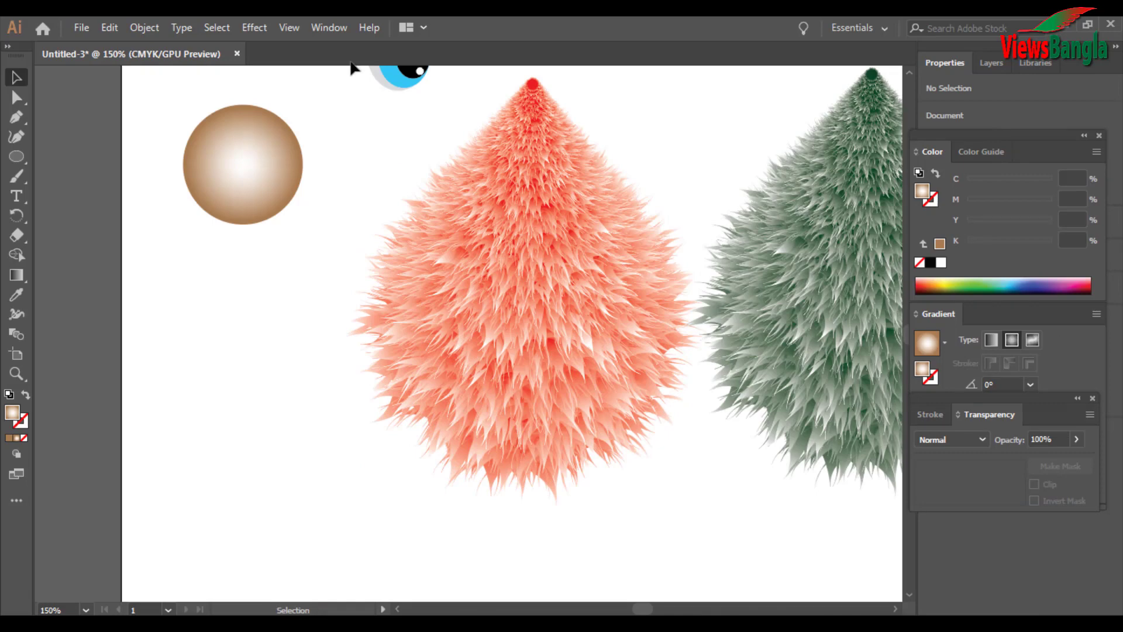
scroll(357, 254, up, 3)
drag(155, 145, 279, 254)
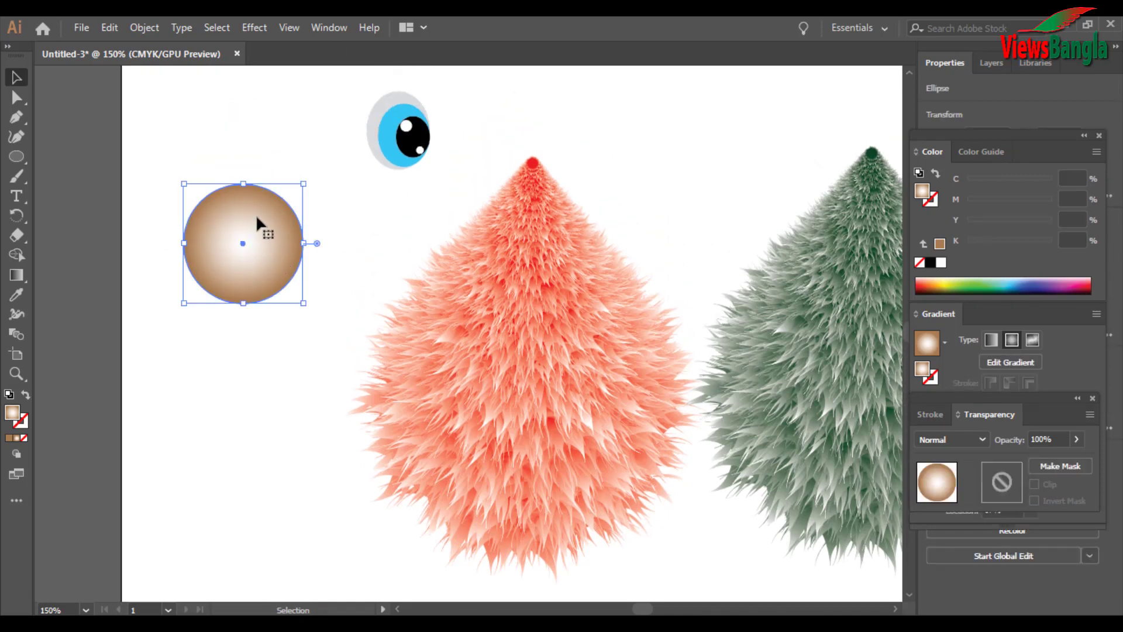
drag(256, 218, 232, 337)
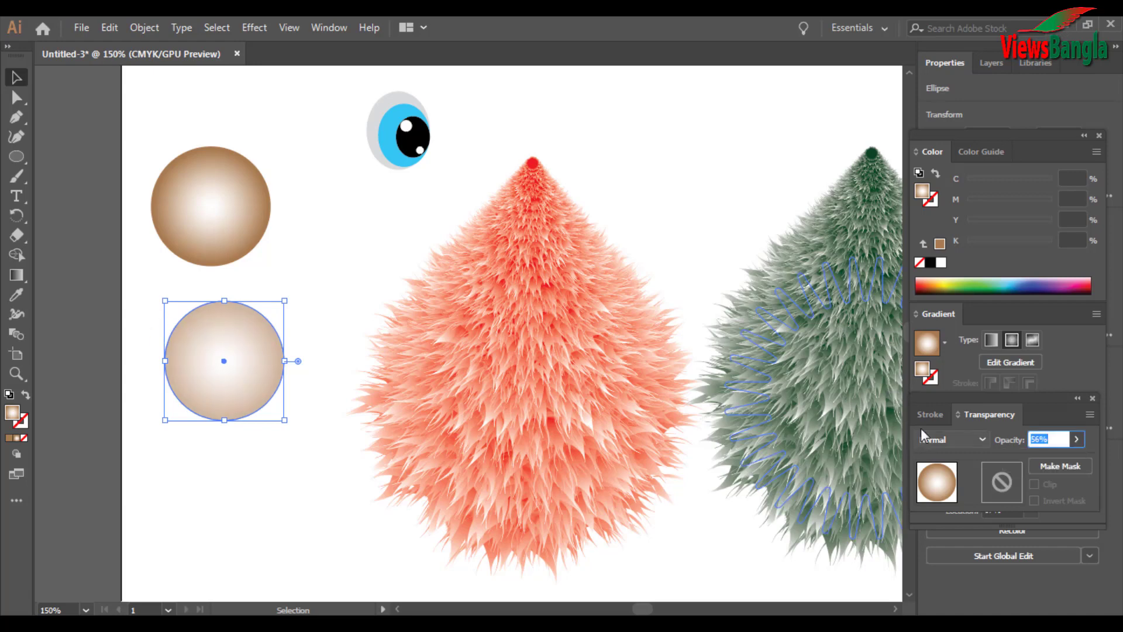
mouse_move(275, 344)
mouse_down()
mouse_move(292, 344)
mouse_move(296, 362)
mouse_move(262, 361)
mouse_up()
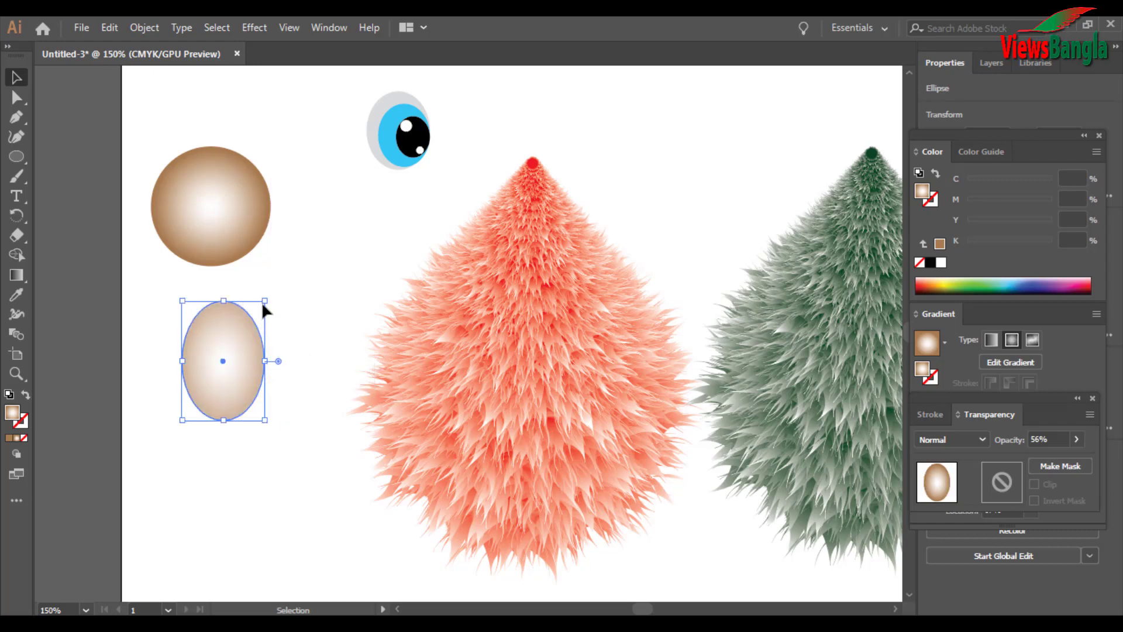
- Shrink the translucent ellipse, place it as an eye shadow on the red fur body, and set its blend mode to Multiply
drag(261, 301, 491, 303)
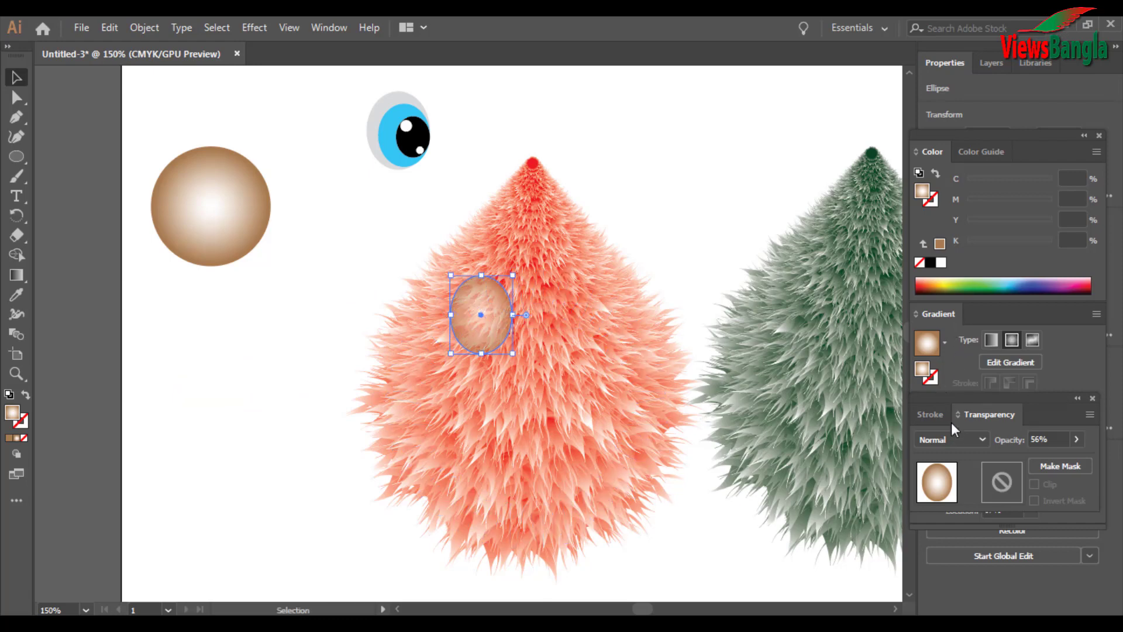
click(951, 438)
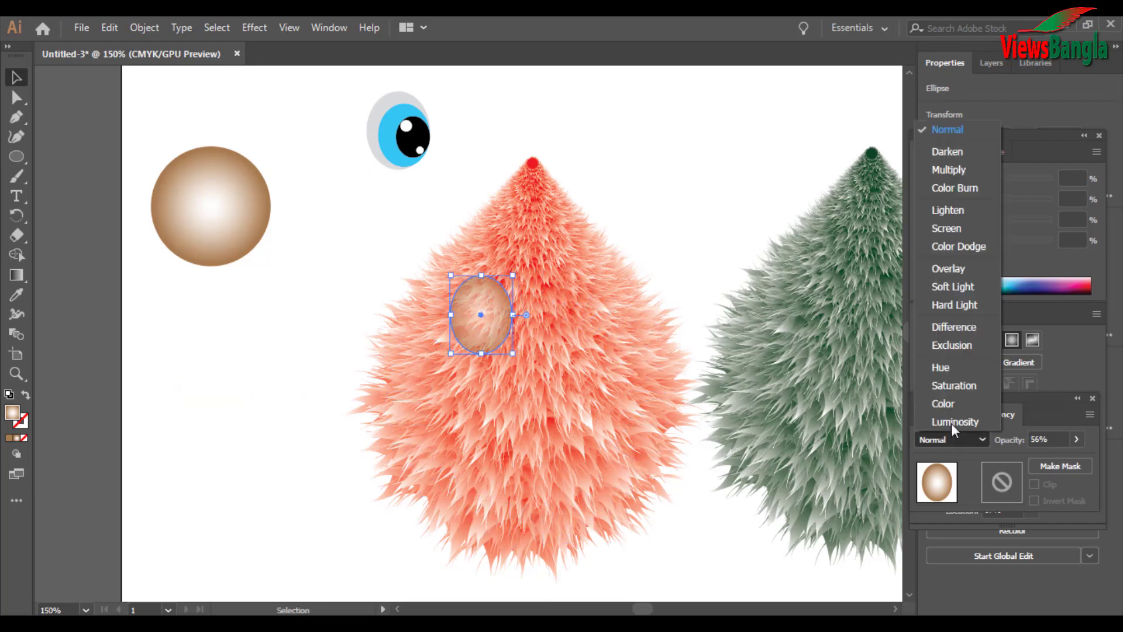
click(951, 170)
- Duplicate the shadow ellipse to its right, align the two side by side on the red fur body, and deselect
drag(487, 317, 578, 332)
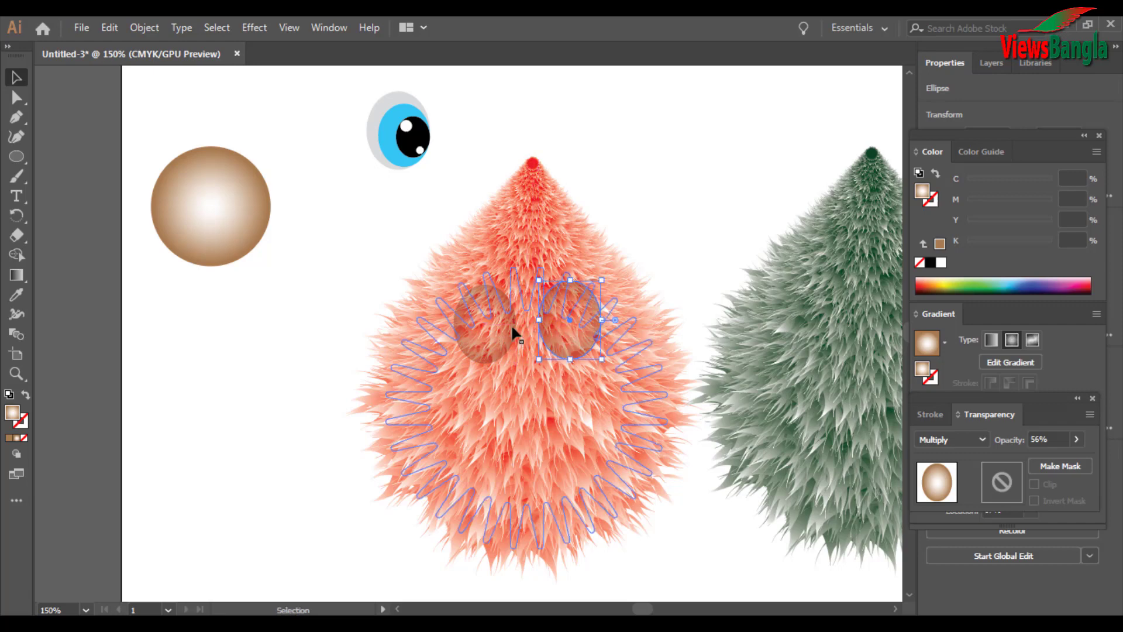
drag(502, 325, 511, 330)
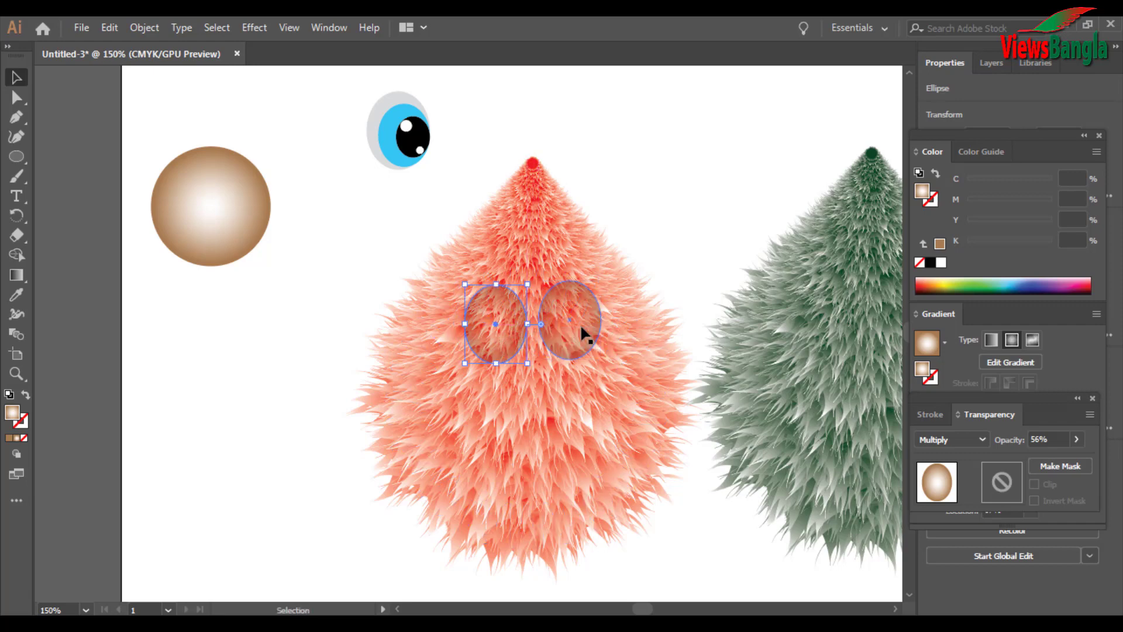
drag(586, 332, 579, 327)
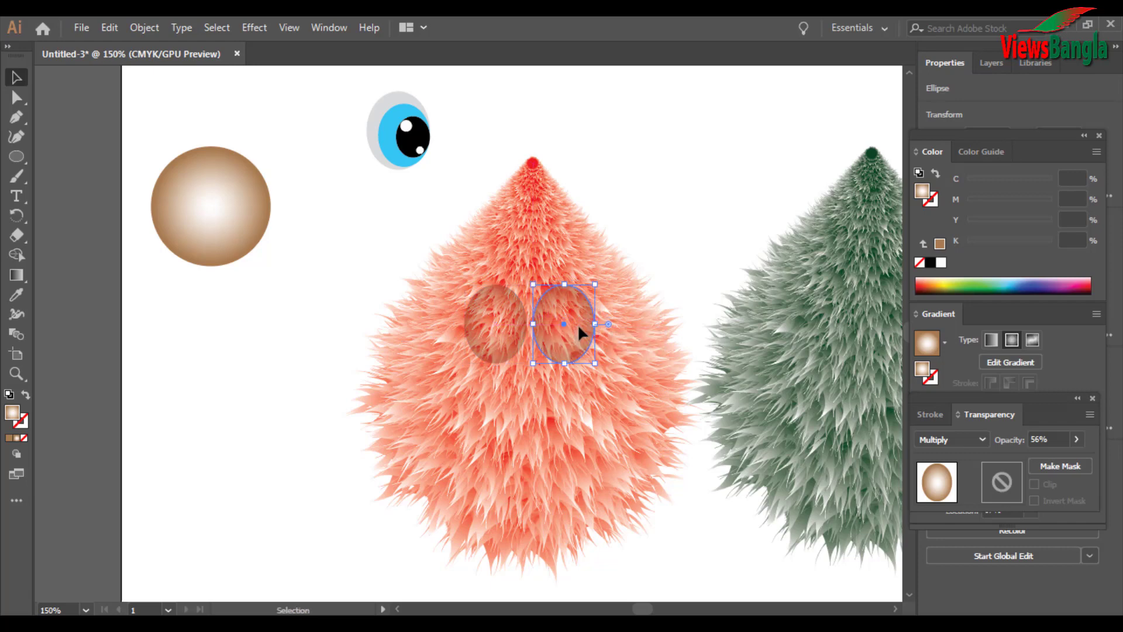
click(519, 333)
click(364, 199)
- Group all parts of the cartoon eye and move it slightly up and to the left
scroll(363, 199, up, 3)
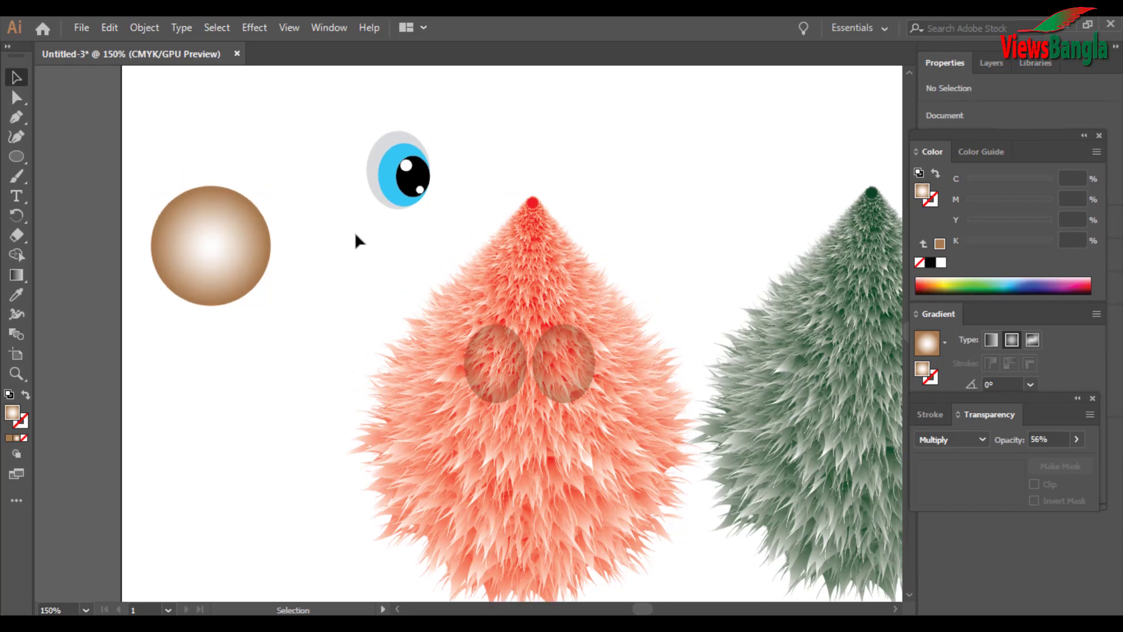
drag(335, 155, 448, 234)
right_click(424, 209)
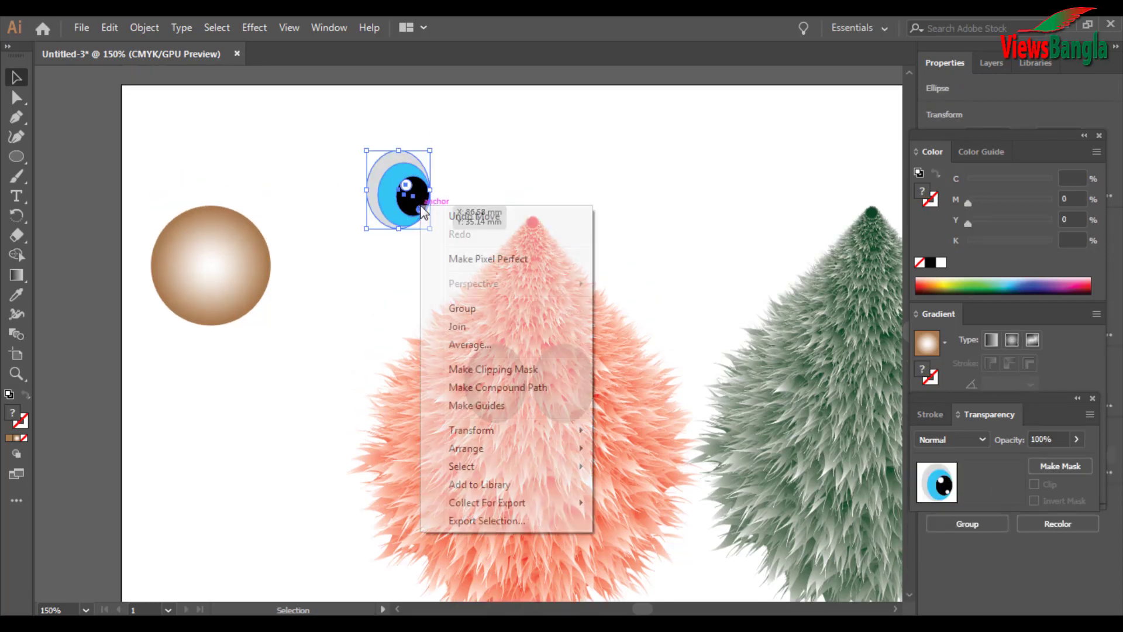
click(463, 307)
drag(405, 199, 380, 181)
- Create a mirrored copy of the eye group by reflecting it across the vertical axis
right_click(378, 175)
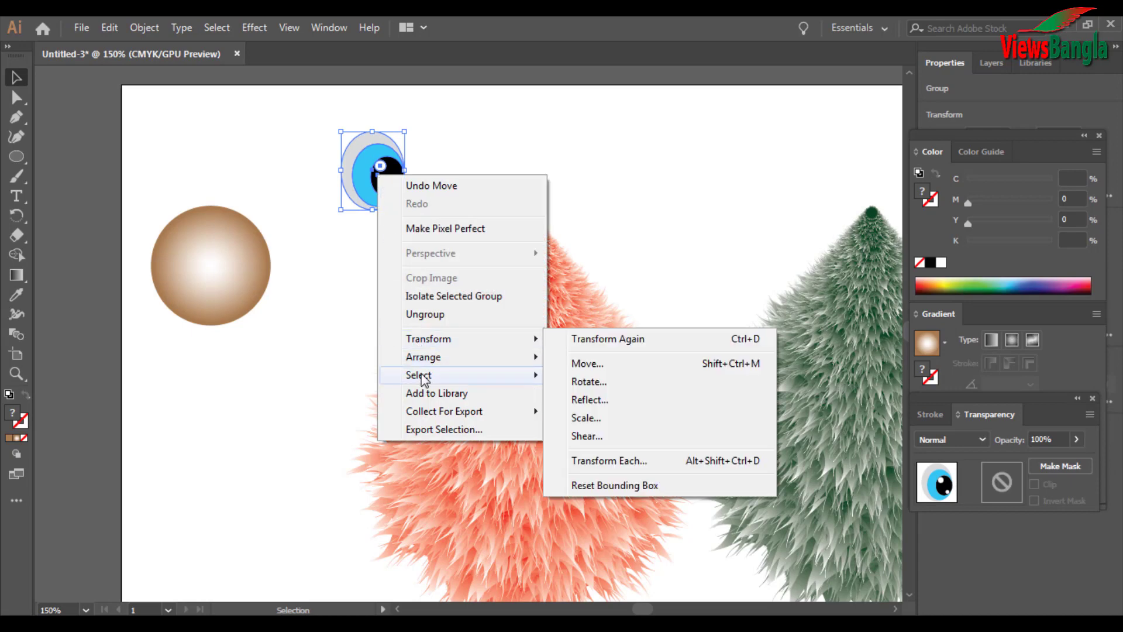
mouse_move(443, 344)
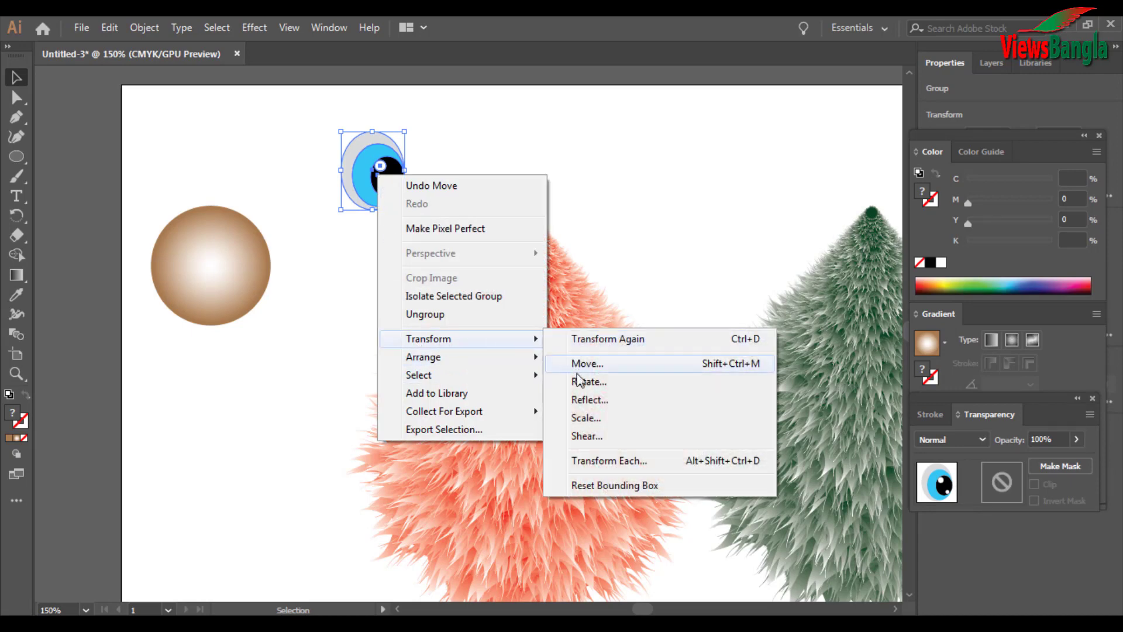
click(594, 400)
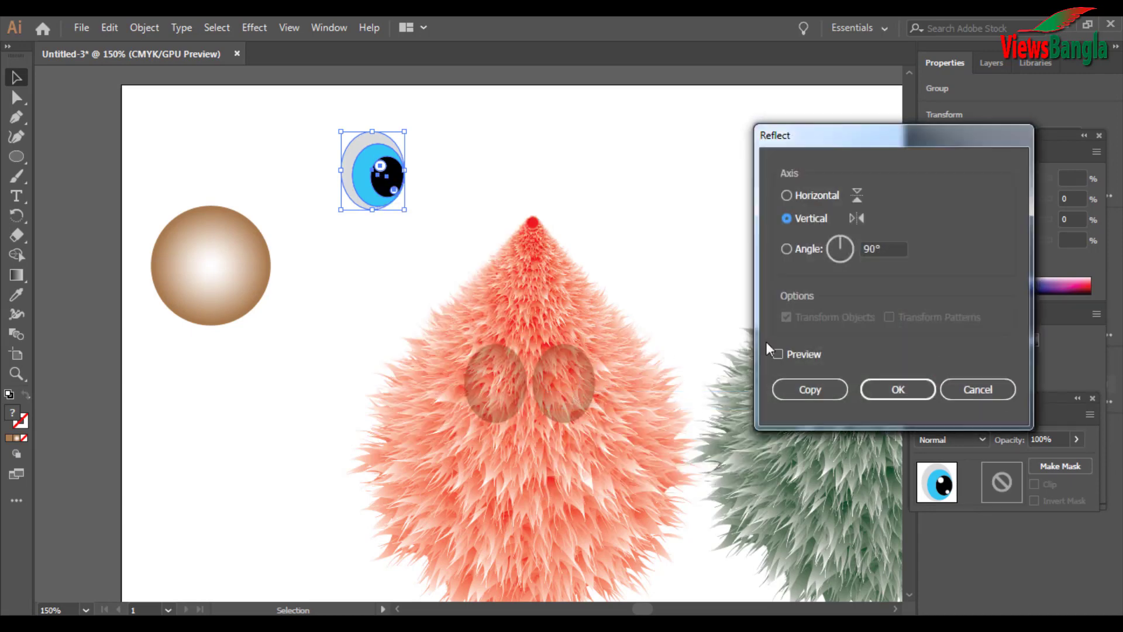
click(779, 354)
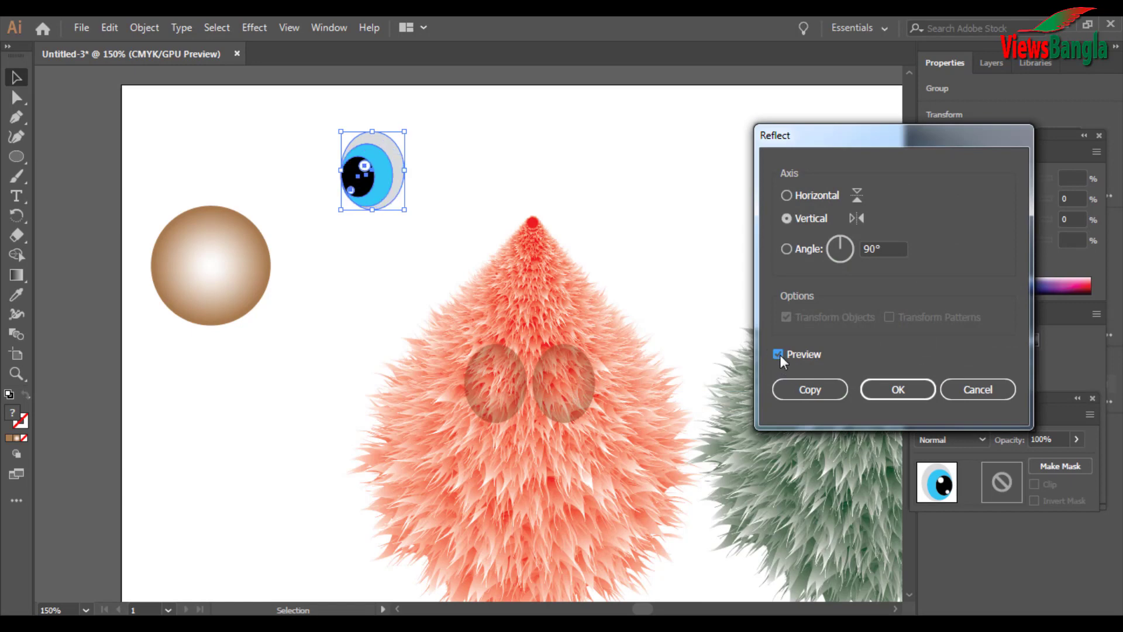
click(811, 390)
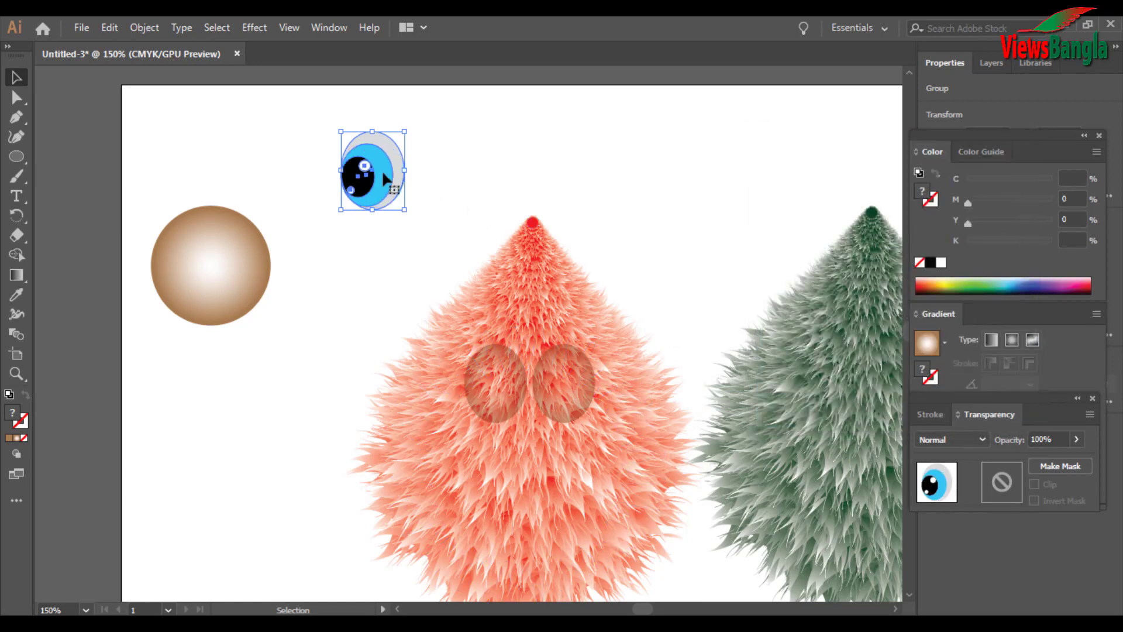
- Move the mirrored eye to the right of the original with a narrow gap between them, and nudge it slightly up
key(Right)
key(Right)
key(Right)
key(Right)
key(Right)
key(Right)
key(Right)
key(Right)
key(Right)
key(Right)
key(Right)
key(Right)
key(Right)
key(Right)
key(Right)
key(Right)
key(Right)
key(Right)
key(Right)
key(Right)
key(Right)
key(Right)
key(Right)
key(Right)
key(Right)
key(Right)
key(Right)
key(Right)
key(Right)
key(Right)
key(Right)
key(Right)
key(Right)
key(Right)
key(Right)
key(Right)
key(Right)
key(Right)
key(Right)
key(Right)
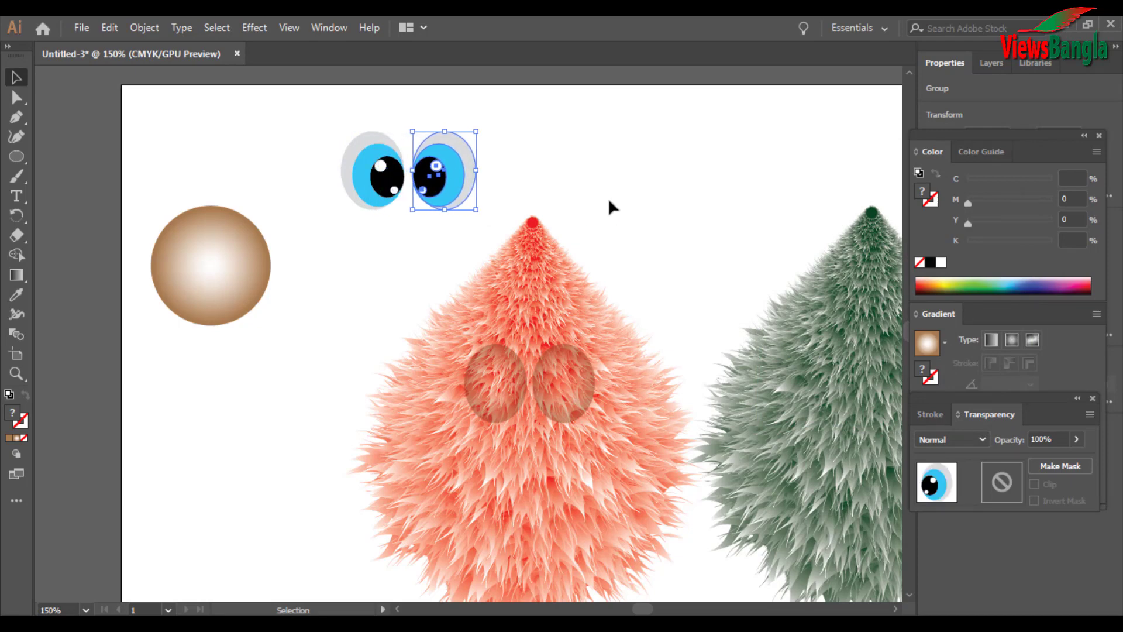
key(Left)
key(Left)
key(Left)
key(Left)
key(Right)
key(Right)
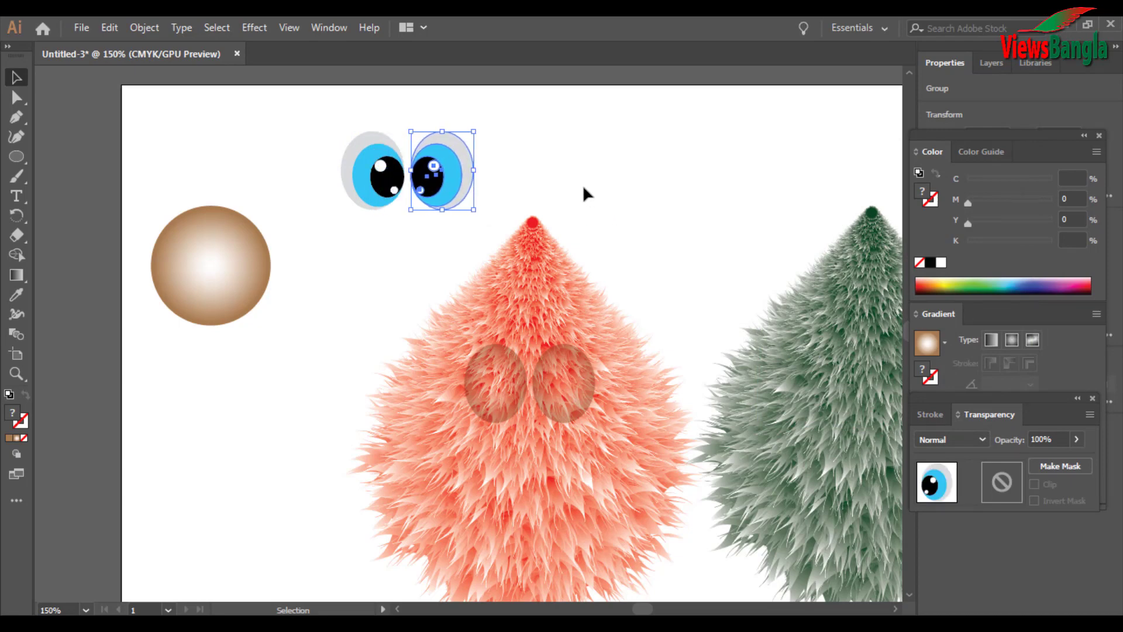
key(Up)
key(Up)
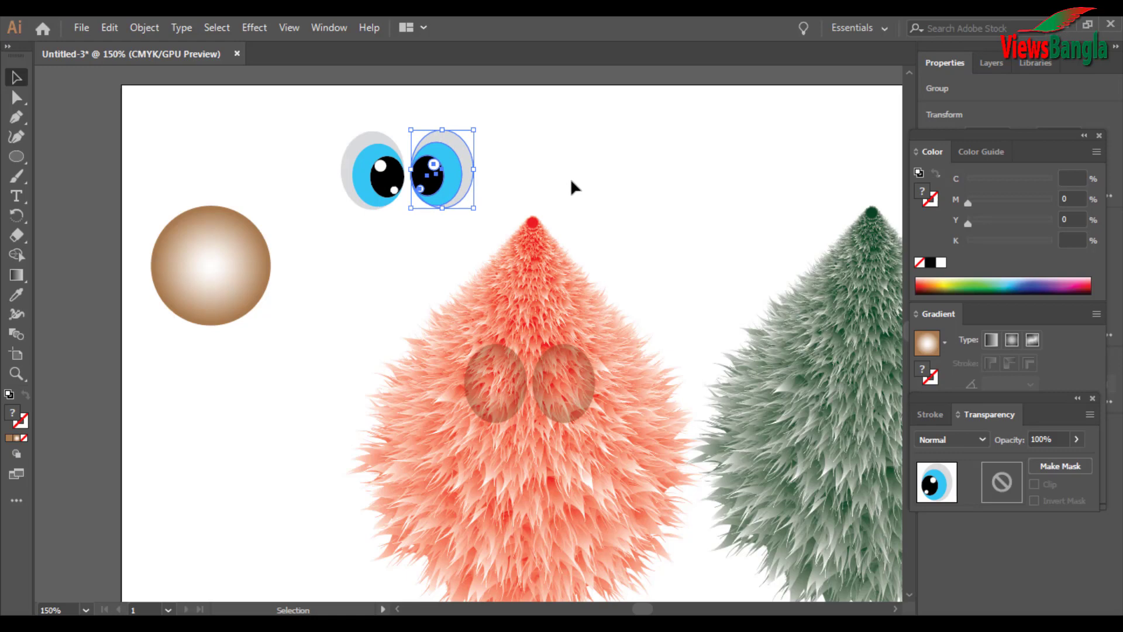
- Duplicate the pair of shadow ellipses from the red fur body onto the same area of the green one
click(571, 181)
drag(557, 155, 352, 176)
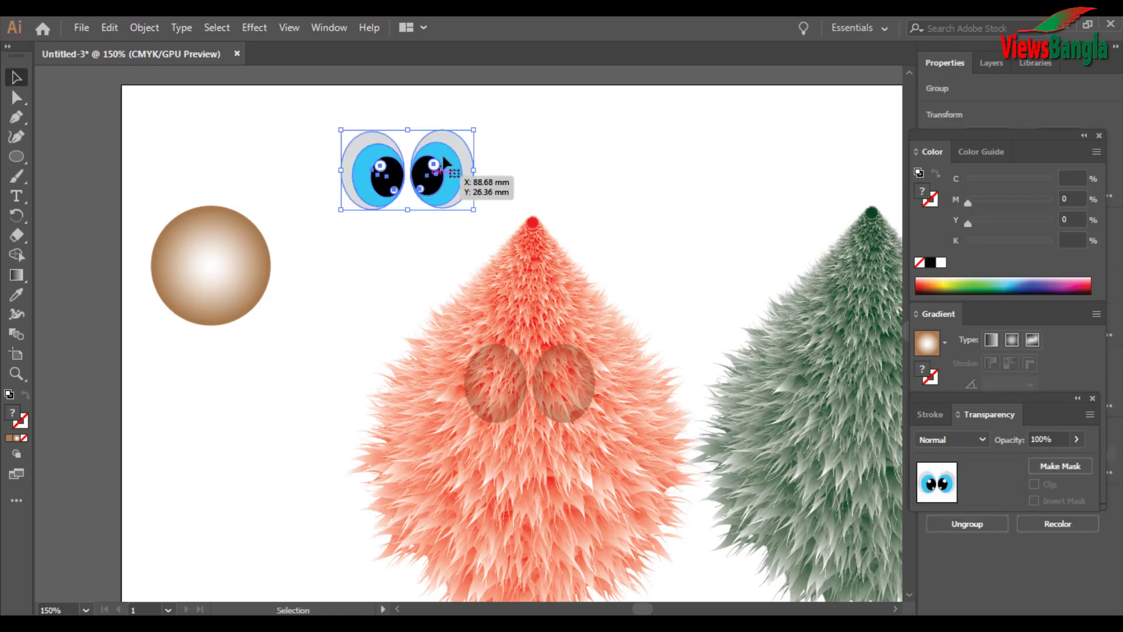
drag(474, 130, 443, 151)
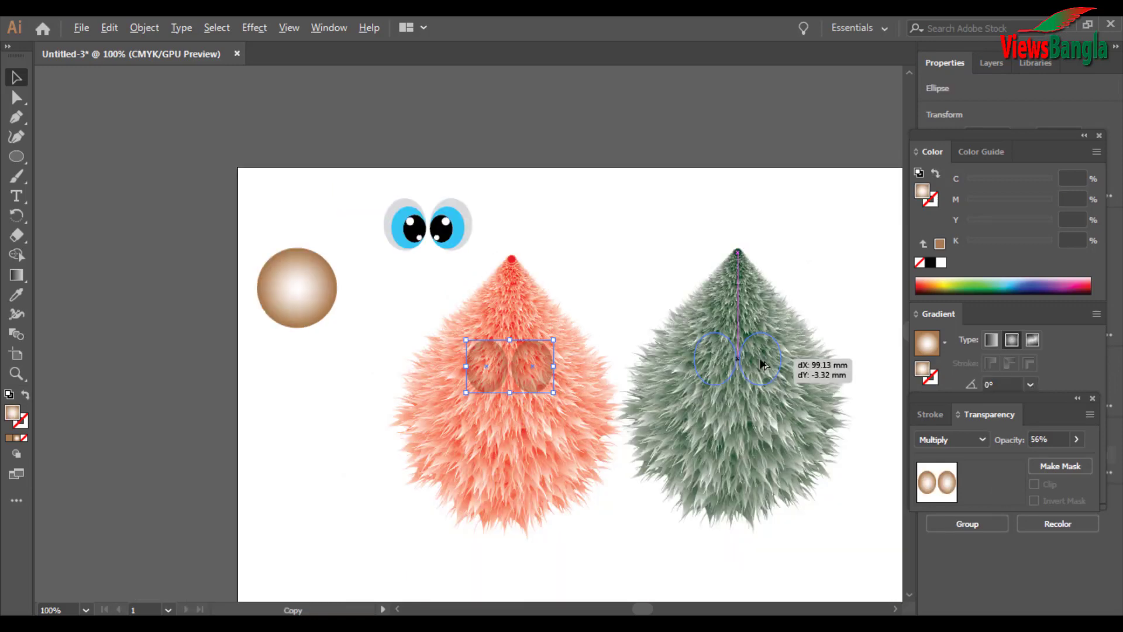
drag(750, 361, 747, 363)
- Select both shadow ellipses on the red fur body, shift them slightly to the right together, and deselect
click(525, 371)
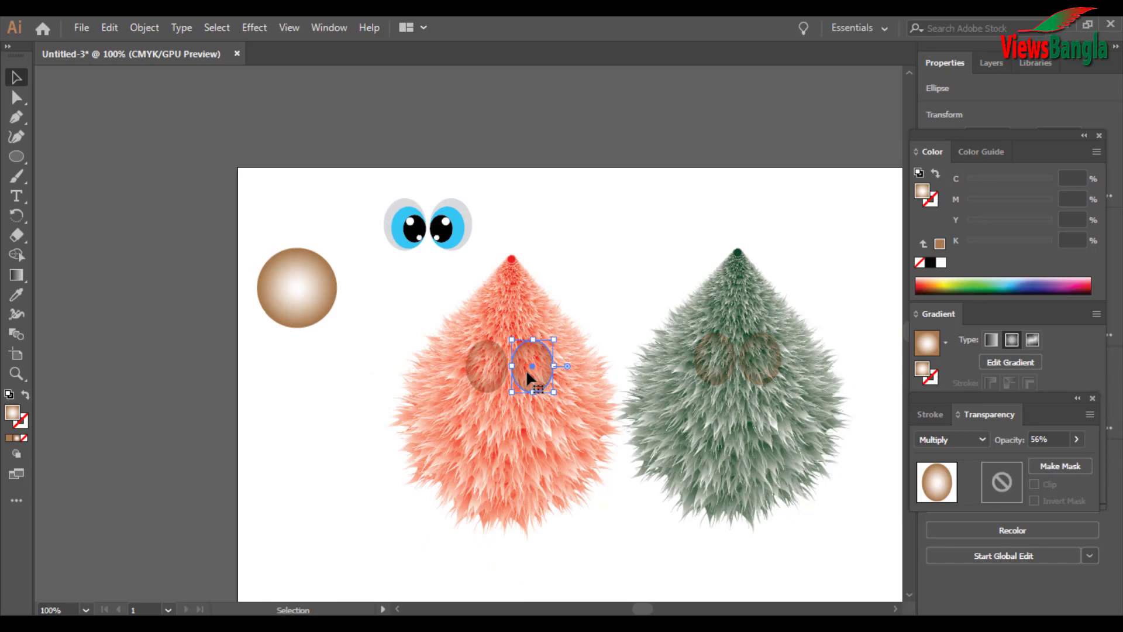
click(493, 374)
drag(535, 381, 535, 380)
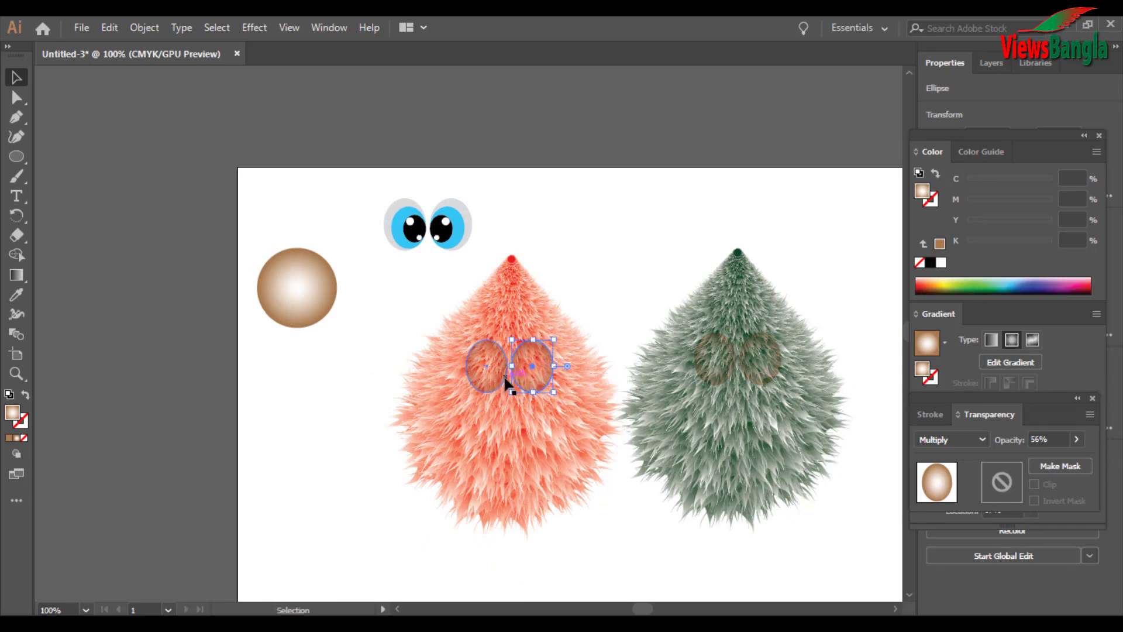
shift+click(491, 377)
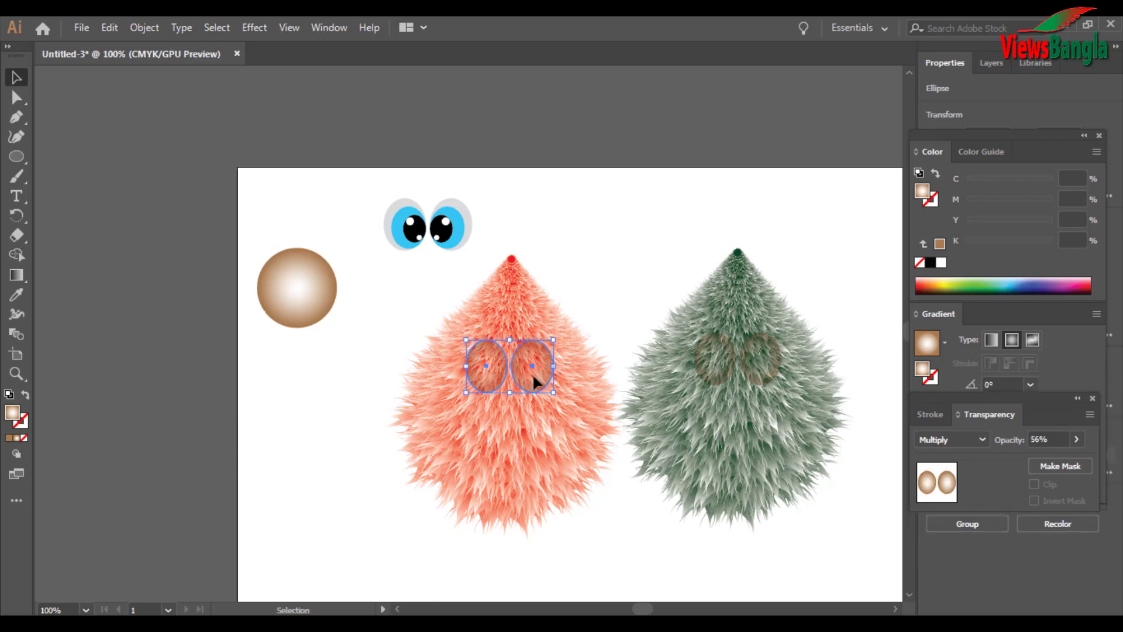
drag(527, 375, 530, 375)
click(597, 254)
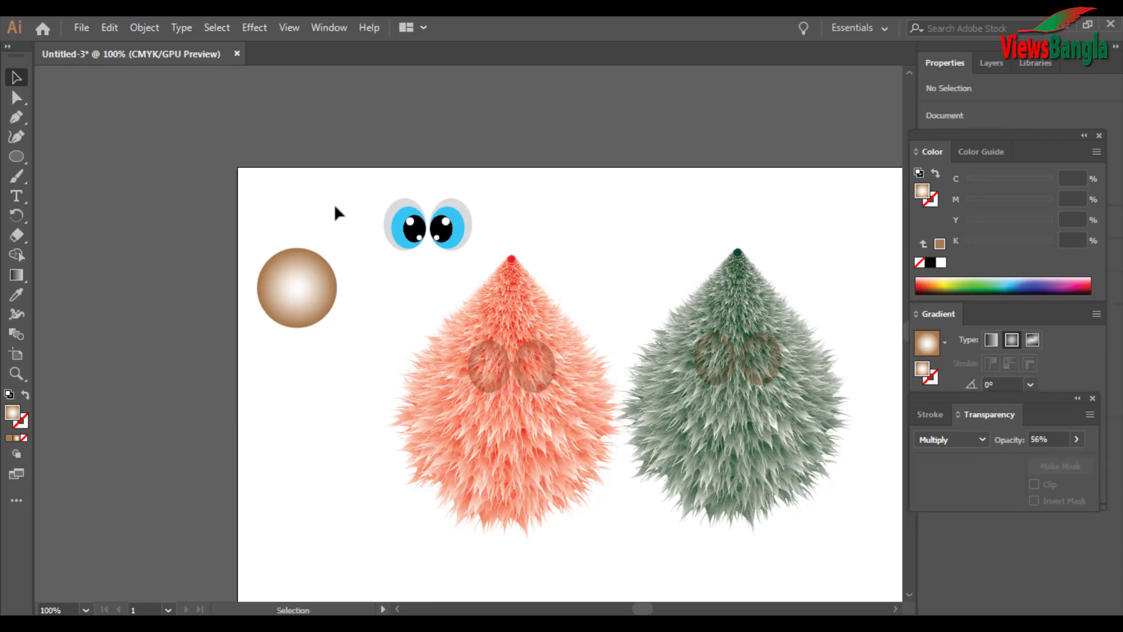
drag(368, 188, 482, 243)
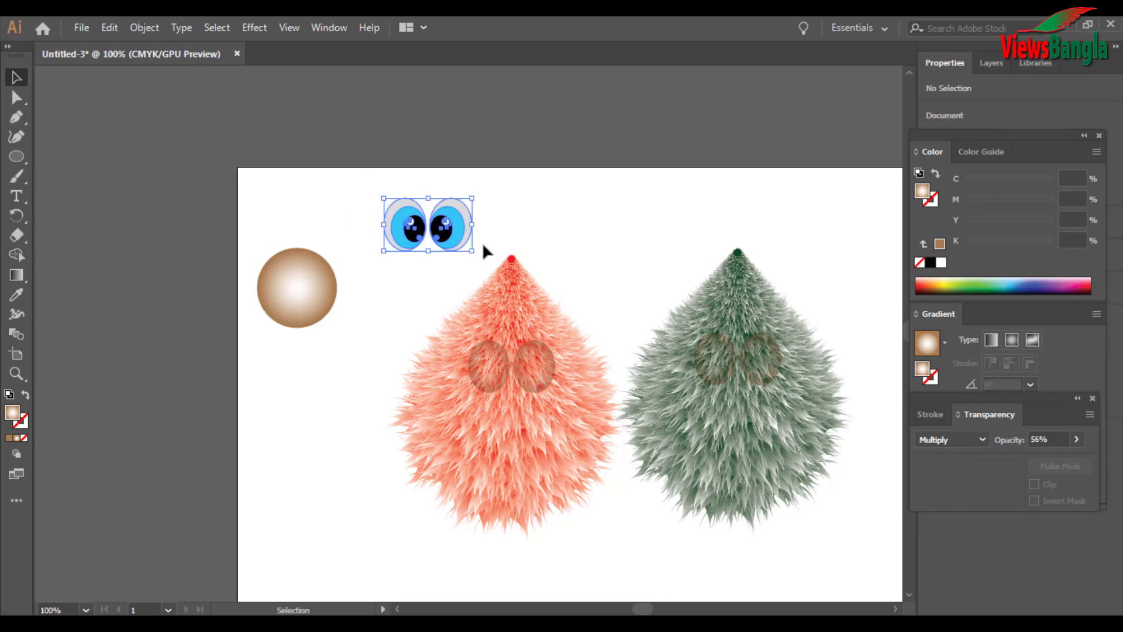
click(371, 230)
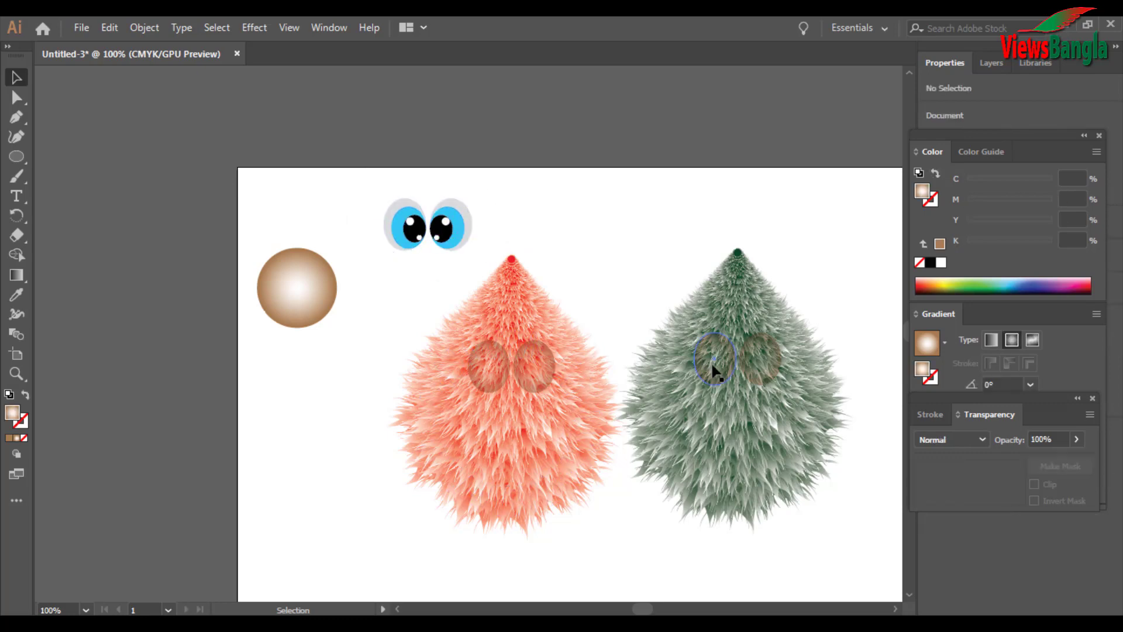
click(723, 626)
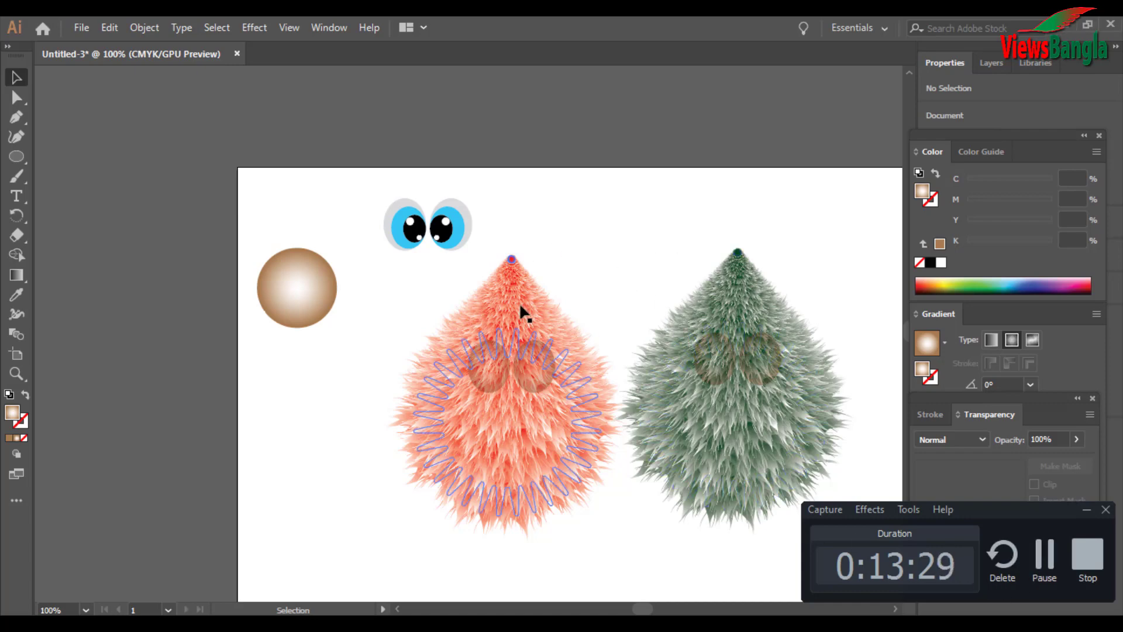
click(1086, 509)
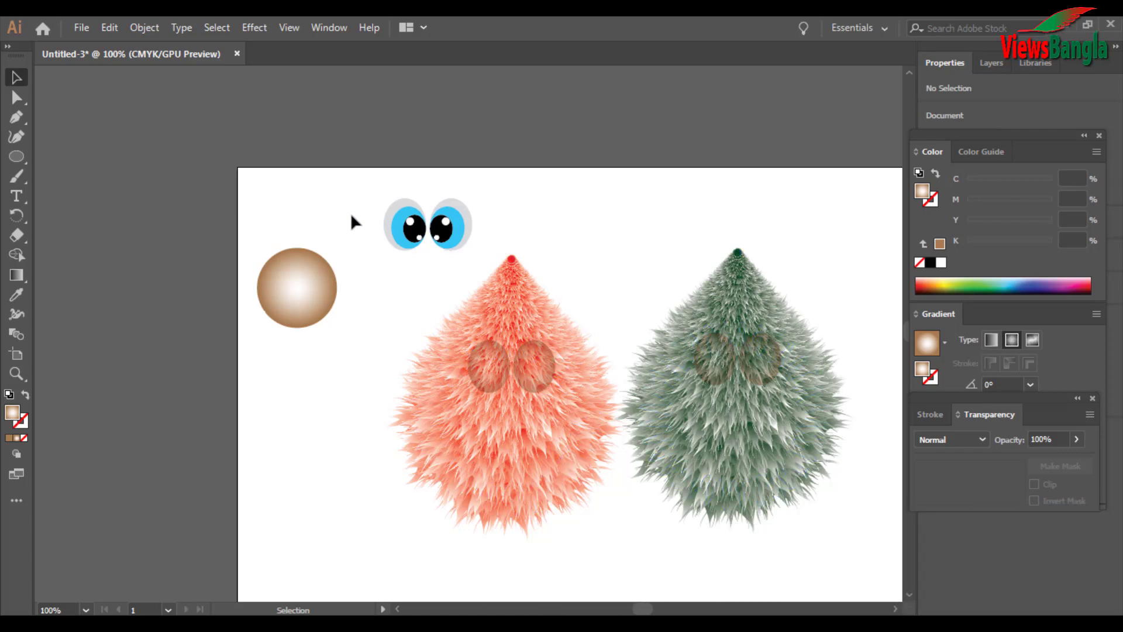
- Group the two eyes and place a pair over the shadow ellipses on both the red and green fur bodies
drag(493, 243, 763, 371)
right_click(458, 231)
click(503, 340)
click(615, 256)
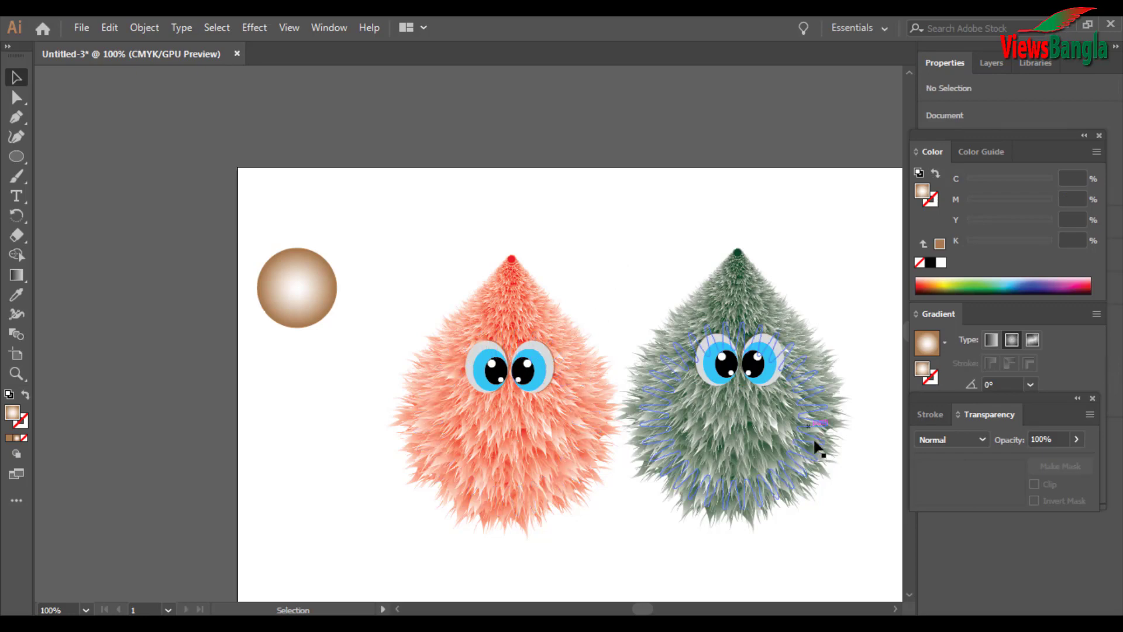
- Select both fur characters with their eyes, move them up and to the left together, and deselect
drag(413, 239, 847, 489)
drag(748, 422, 722, 403)
click(837, 409)
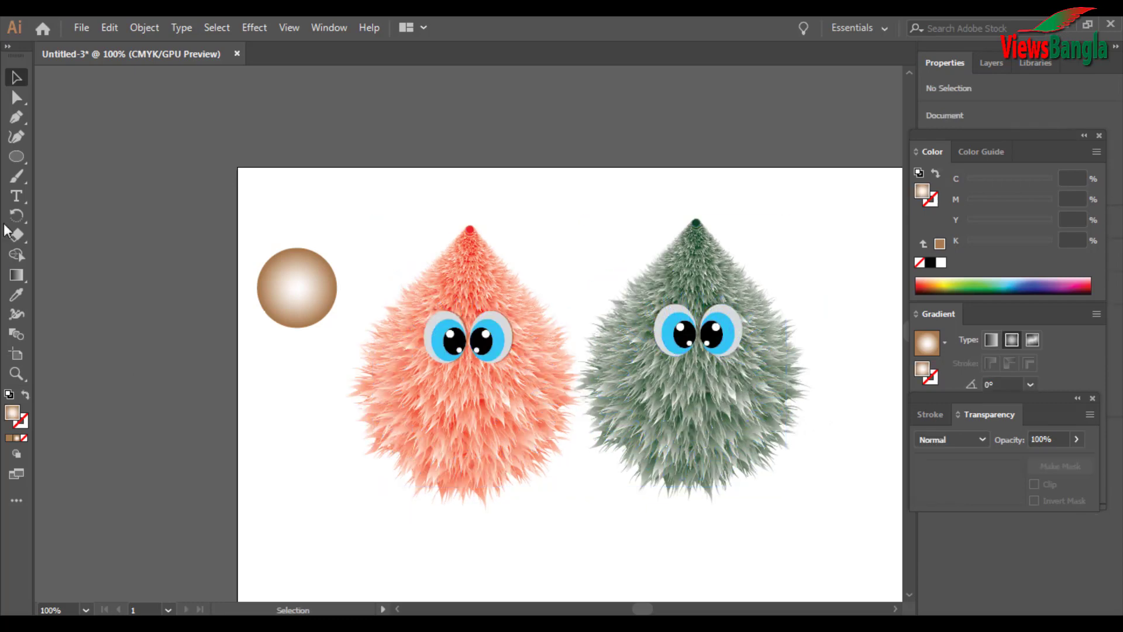
- Draw a small upright ellipse as a nose on the red fur body, centred just below and between its eyes
click(21, 157)
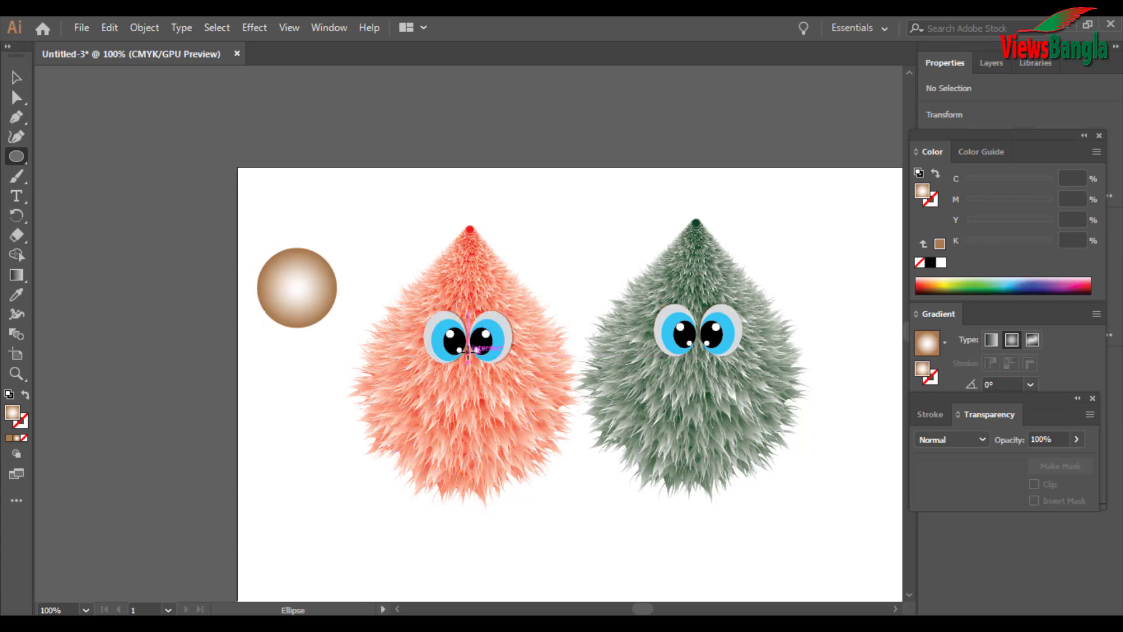
drag(468, 352, 488, 386)
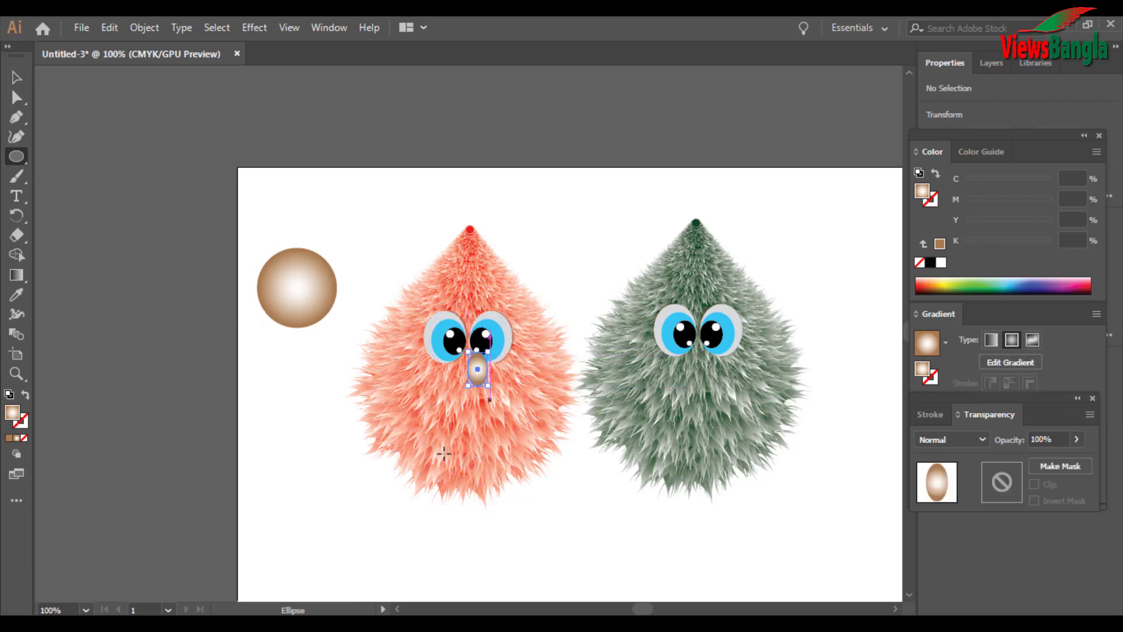
click(16, 77)
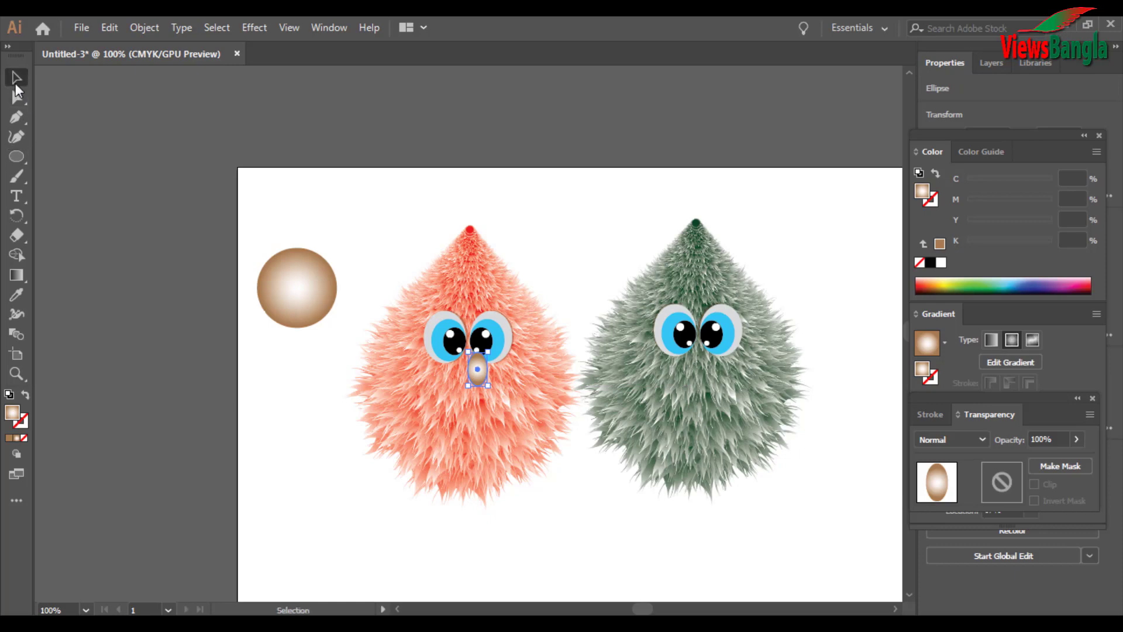
drag(476, 374, 468, 366)
- Try a solid red EF1D1D fill on the nose ellipse, and return it to the white-to-brown radial gradient
double_click(930, 377)
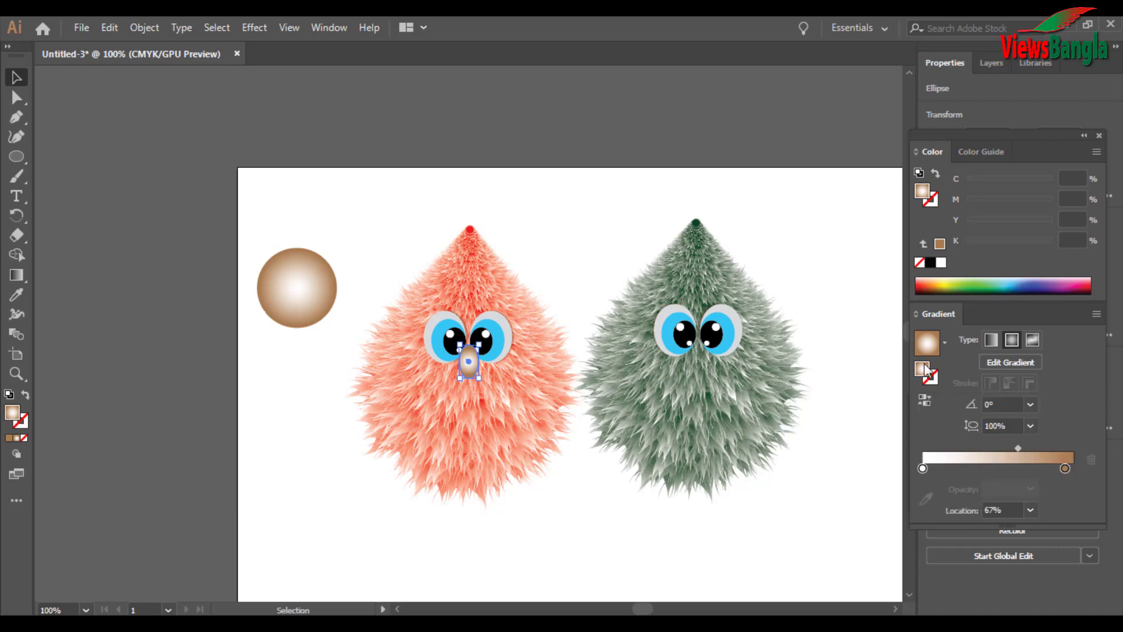
text(ED1C24)
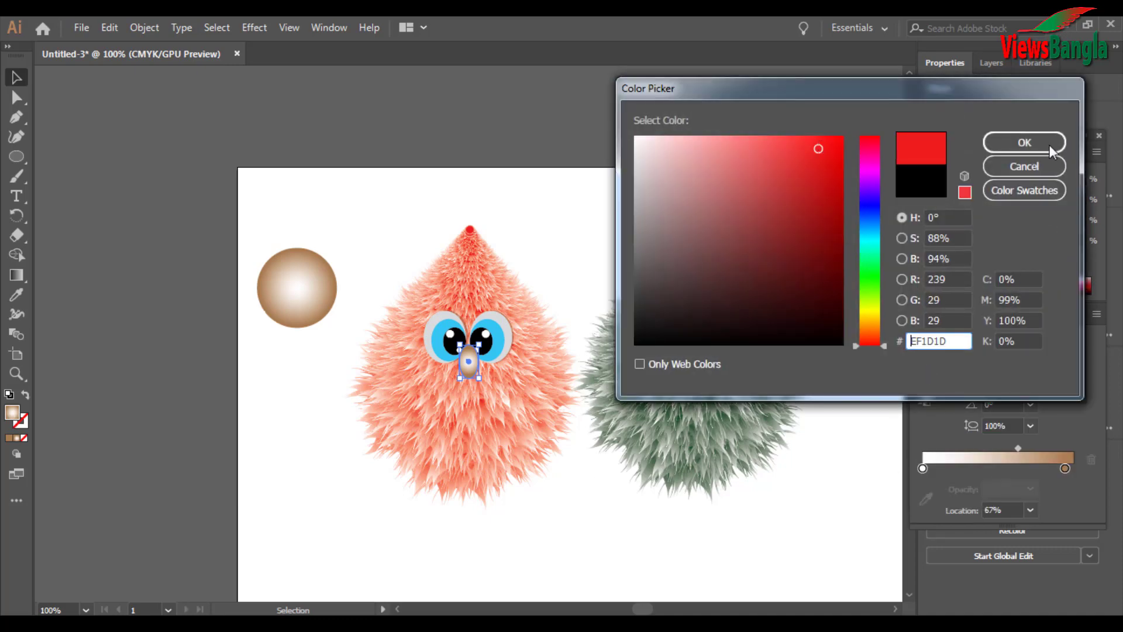
click(1021, 144)
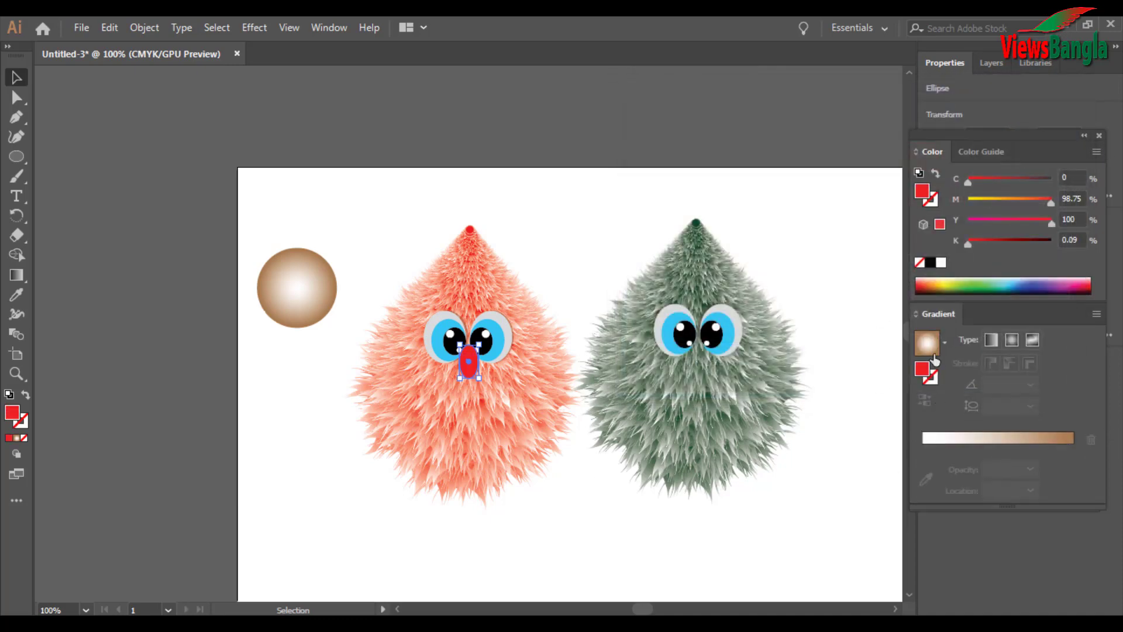
click(1013, 344)
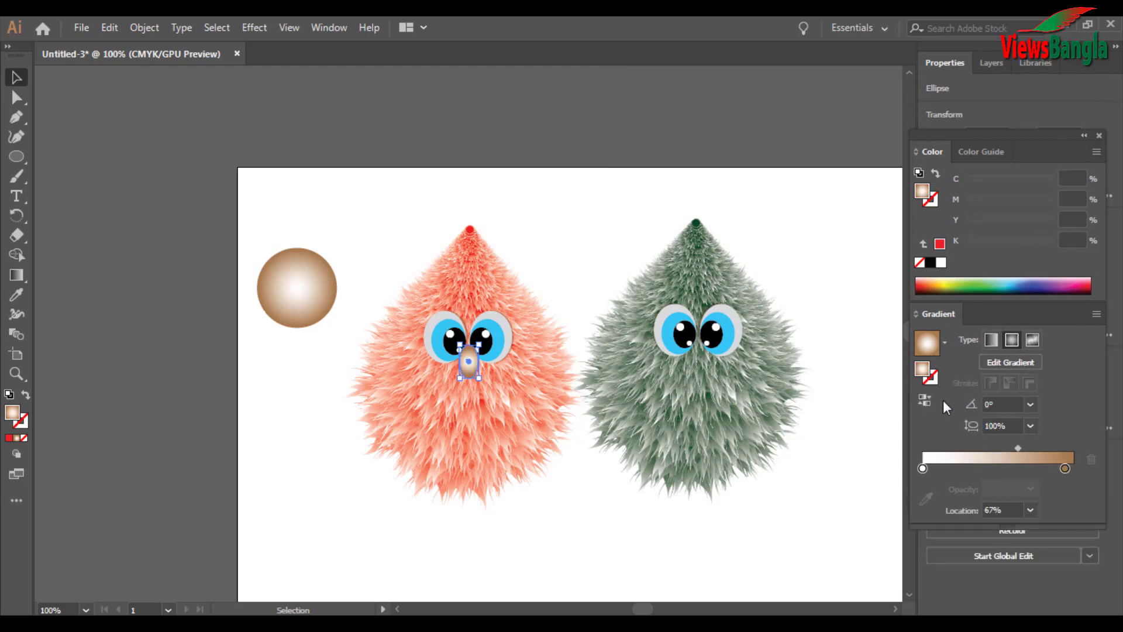
- Recolor the nose gradient with dark red (C15 M100 Y90 K10) at the outer stop and orange (C0 M50 Y100 K0) at the centre stop
click(1067, 469)
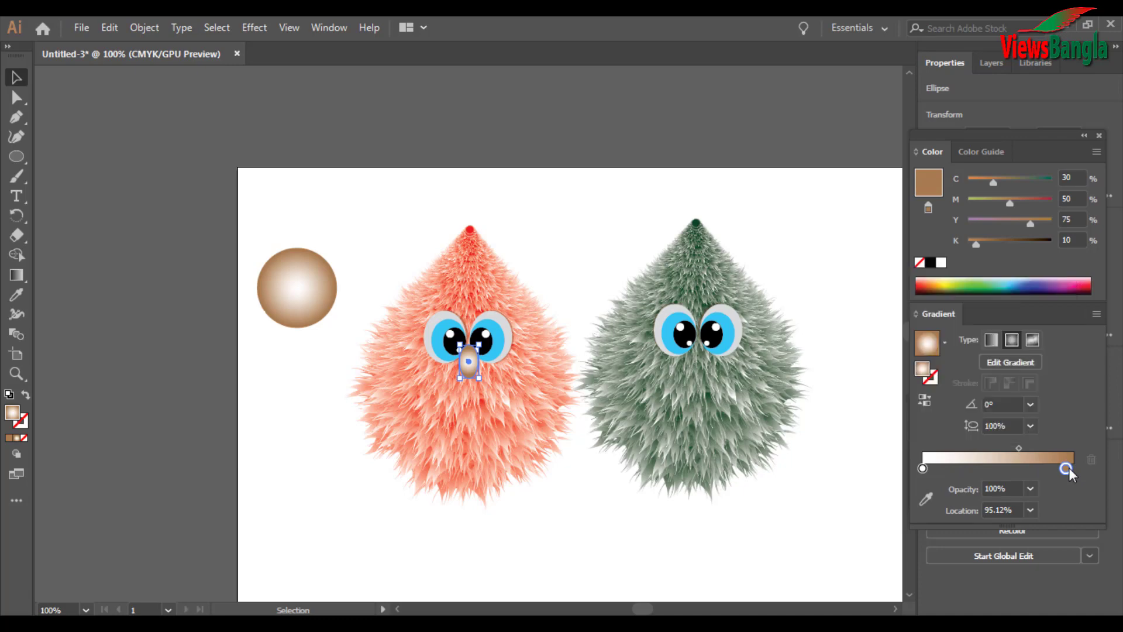
click(1053, 471)
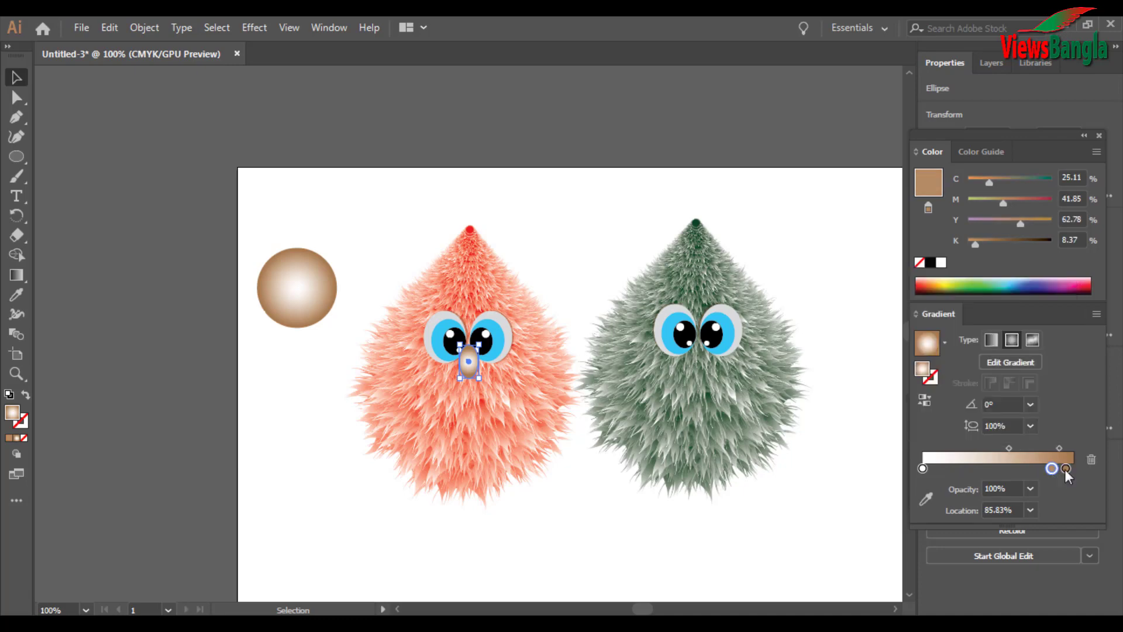
double_click(1052, 469)
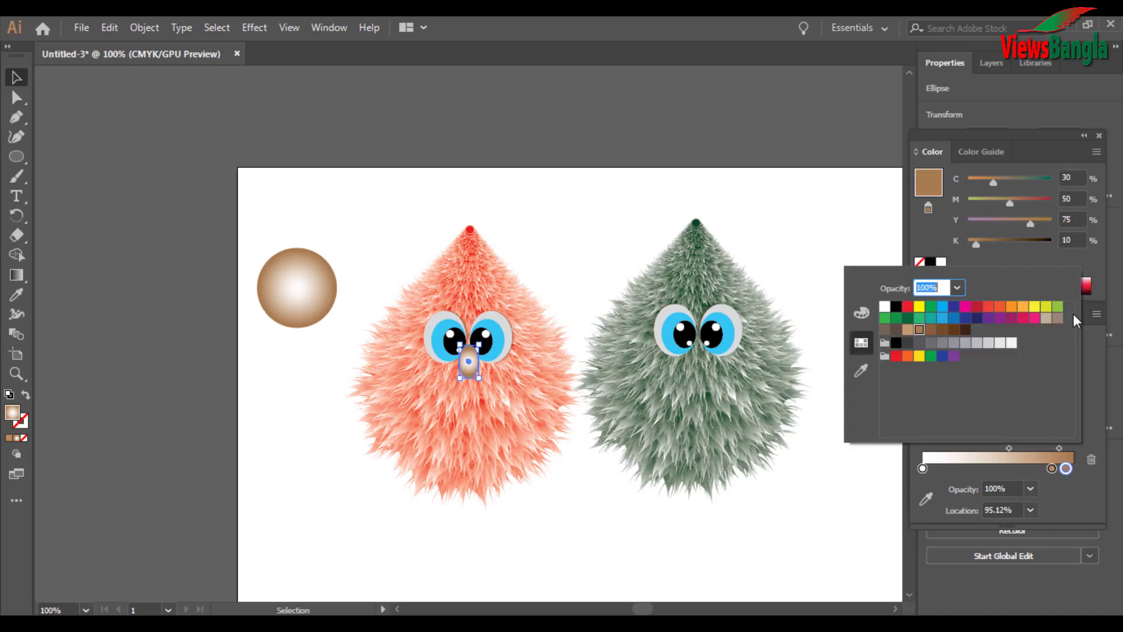
click(969, 309)
click(976, 310)
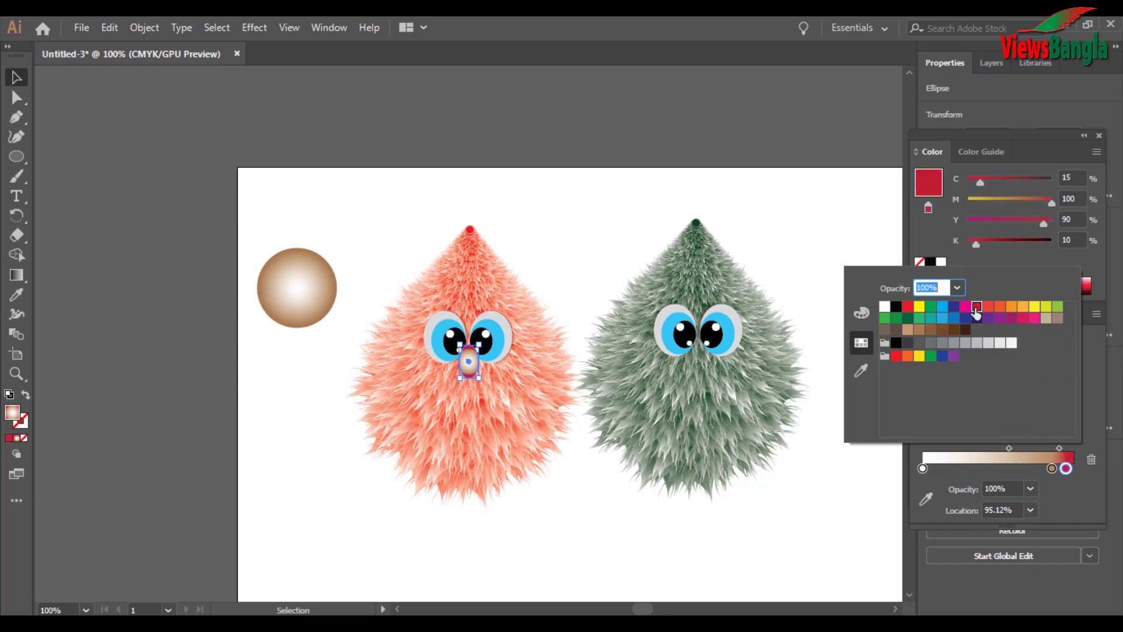
click(923, 468)
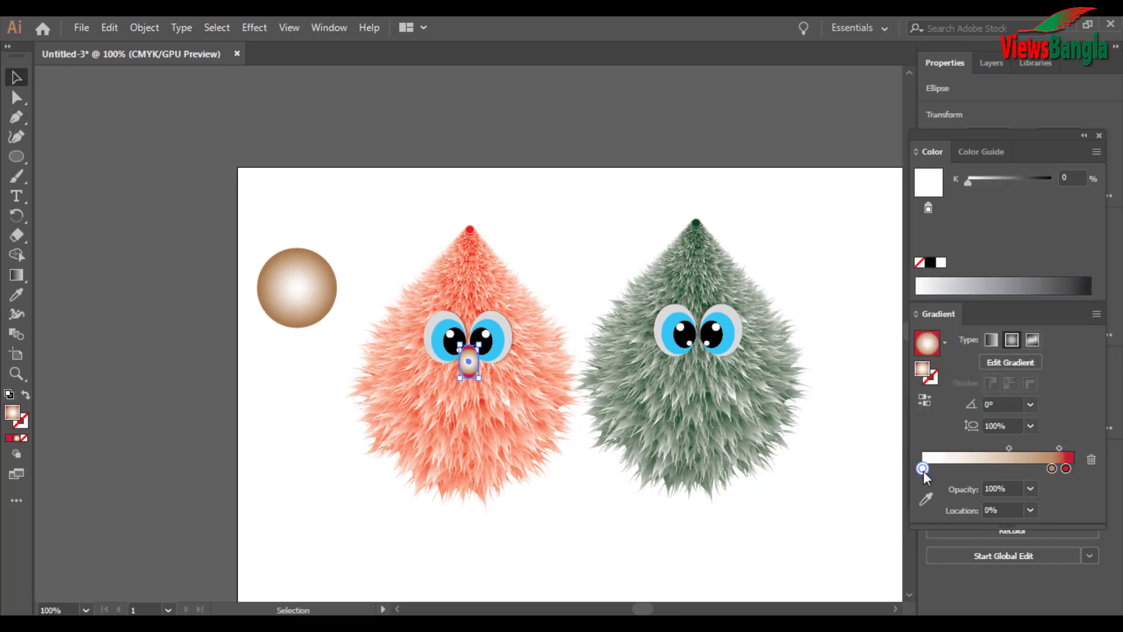
double_click(923, 469)
click(1012, 308)
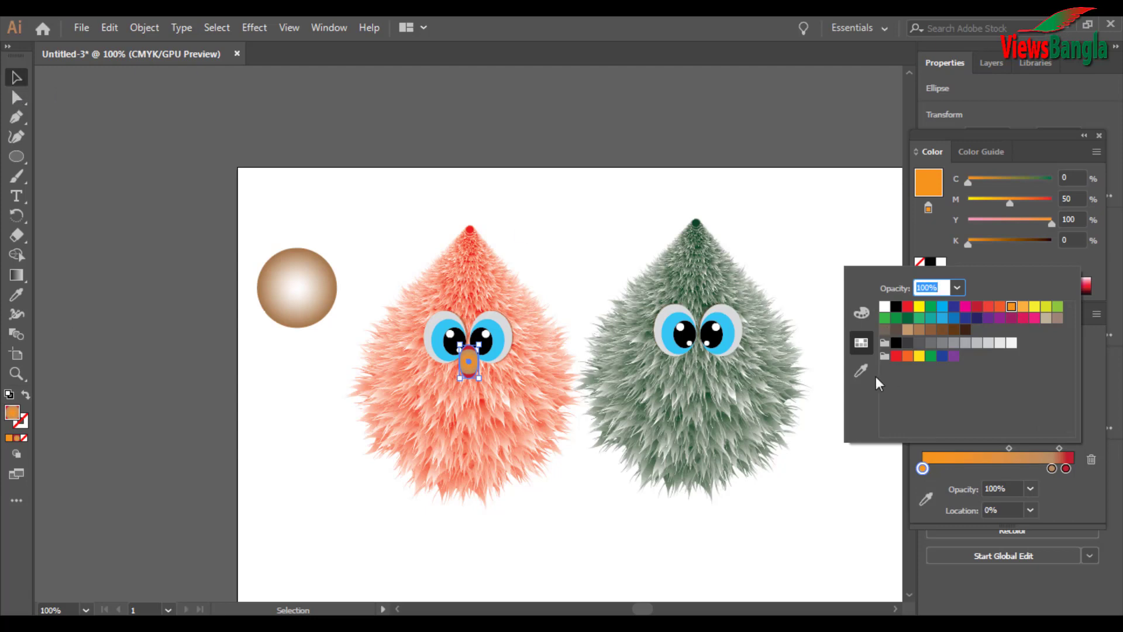
click(18, 84)
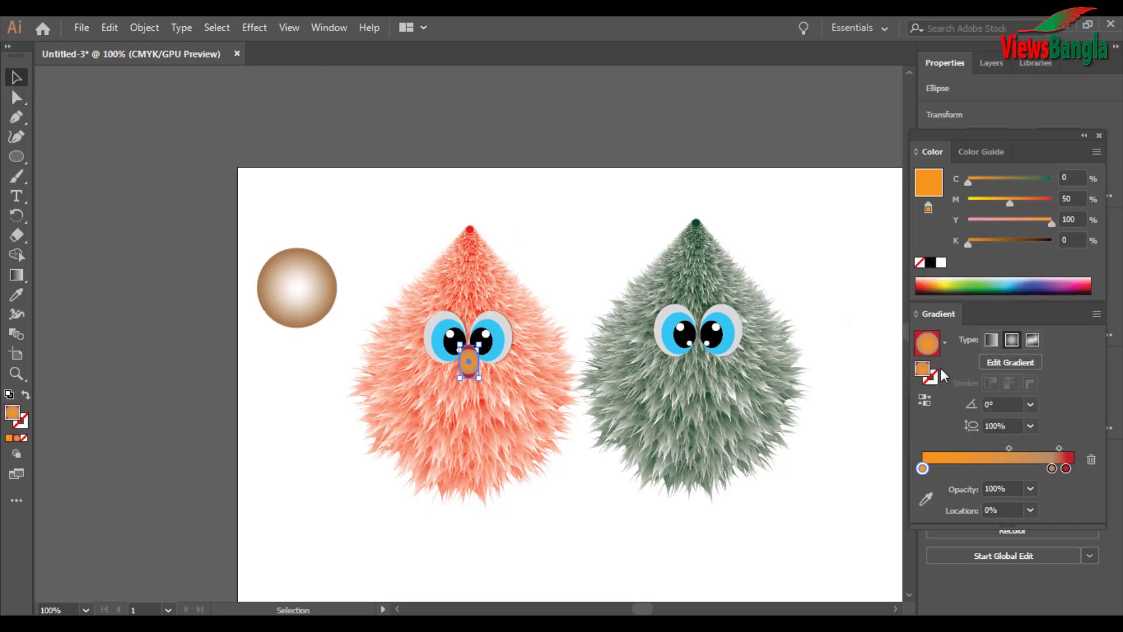
- Switch the nose ellipse's gradient to linear, and delete the ellipse from the red fur body
click(772, 459)
click(467, 359)
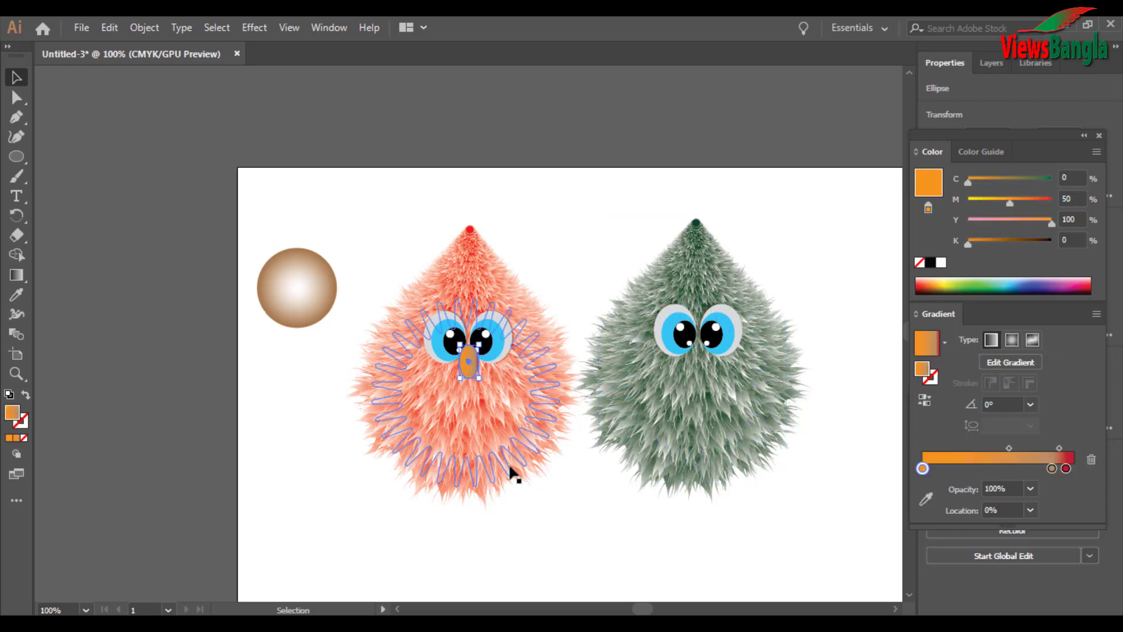
click(556, 544)
click(475, 371)
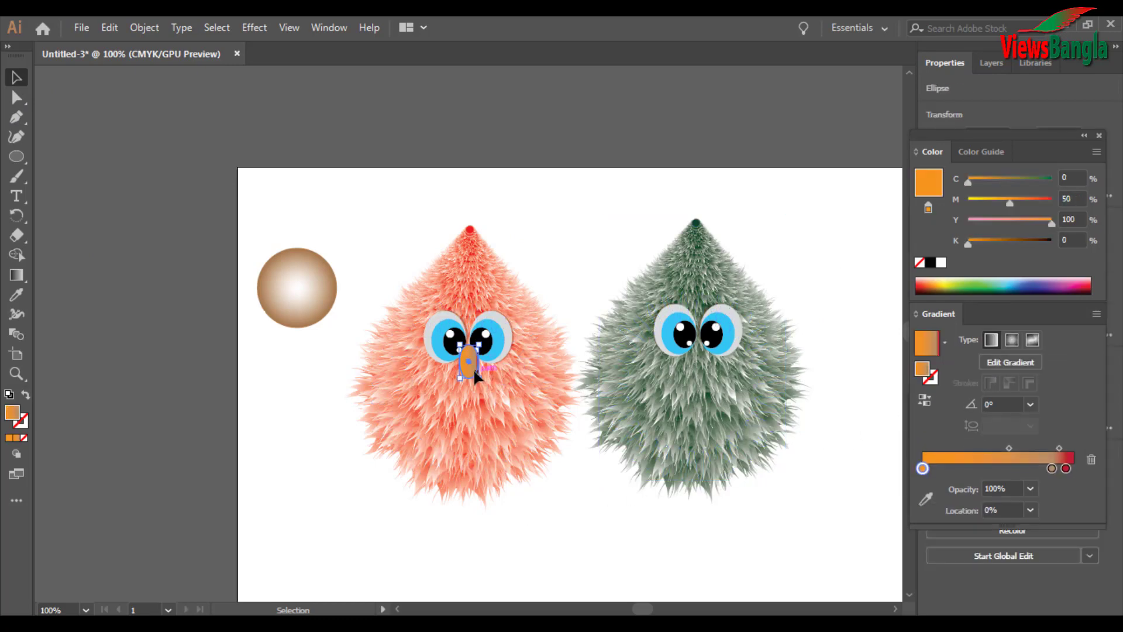
key(Delete)
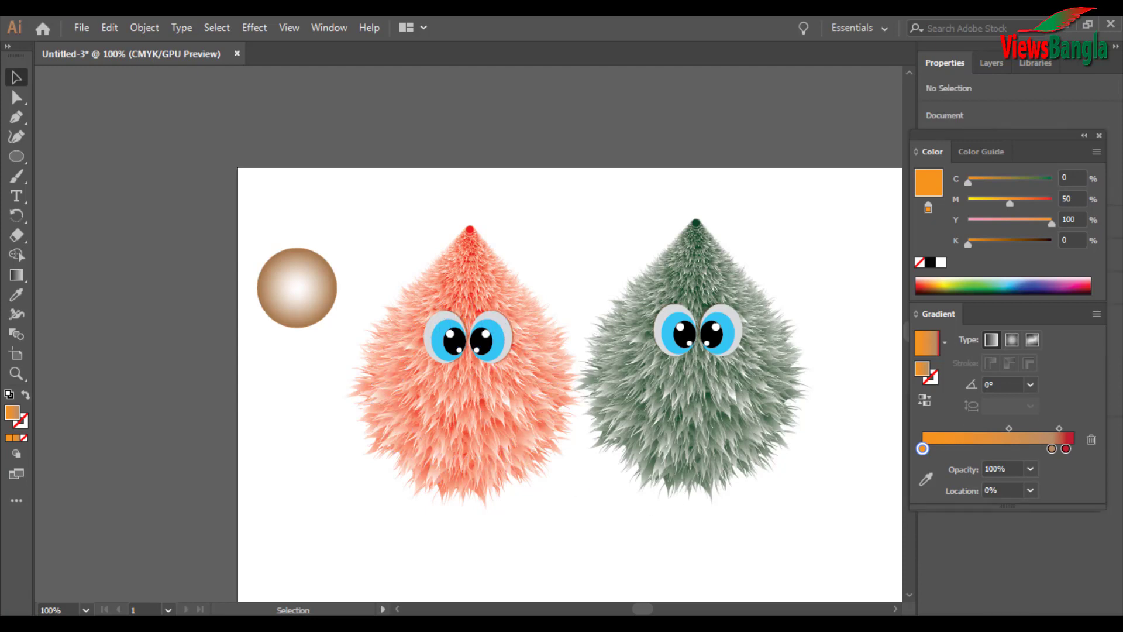
- Draw a smaller ellipse on the blank area beside the red fur character, below the brown gradient circle
click(19, 159)
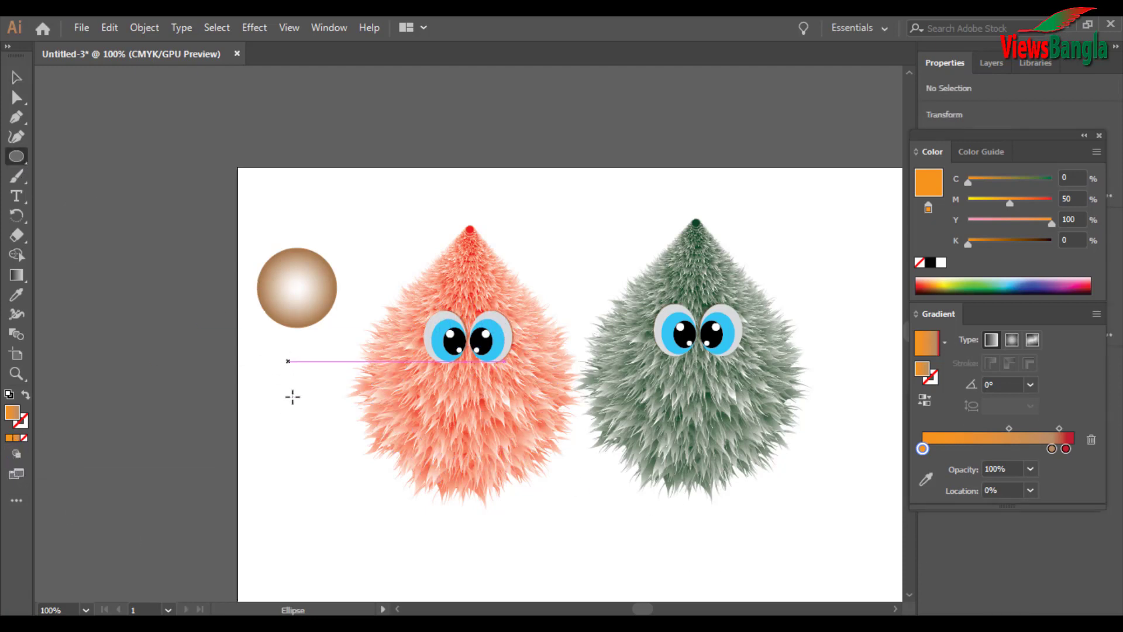
drag(296, 409, 312, 430)
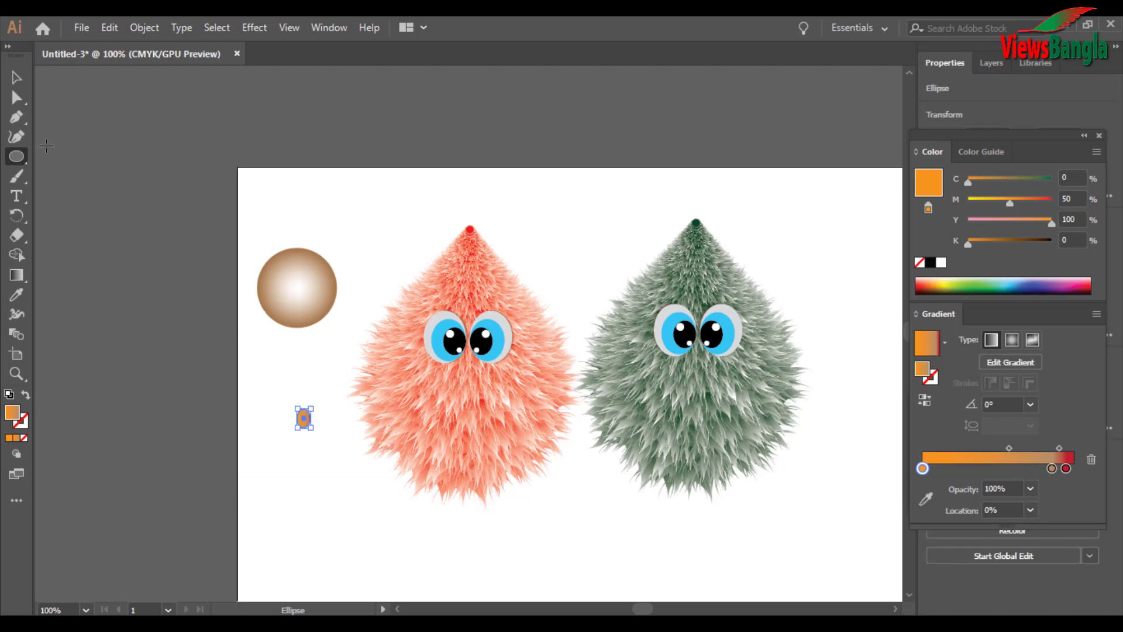
click(17, 77)
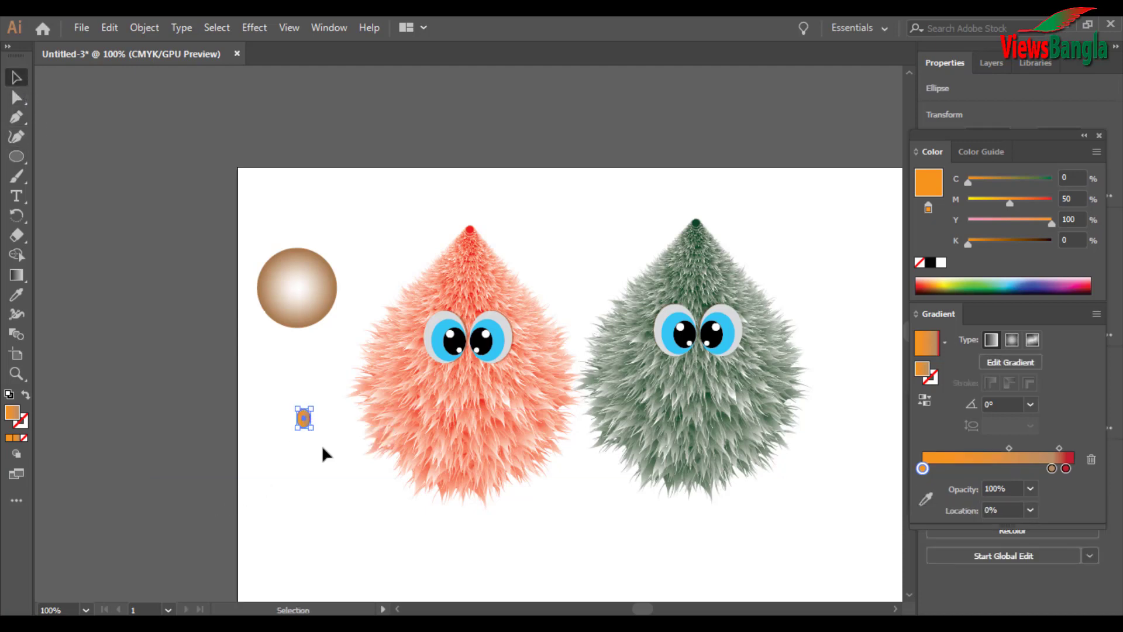
click(326, 453)
click(305, 419)
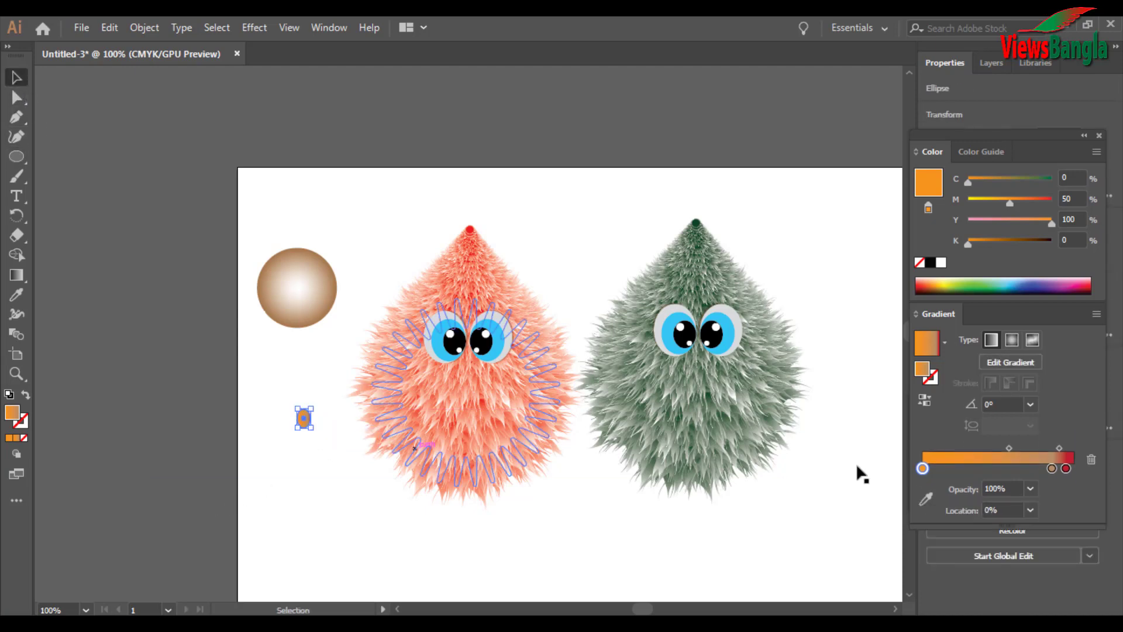
- Fill the small ellipse with the yellow-orange-red linear gradient preset and move it just below the red character's eyes
double_click(1066, 469)
click(1052, 469)
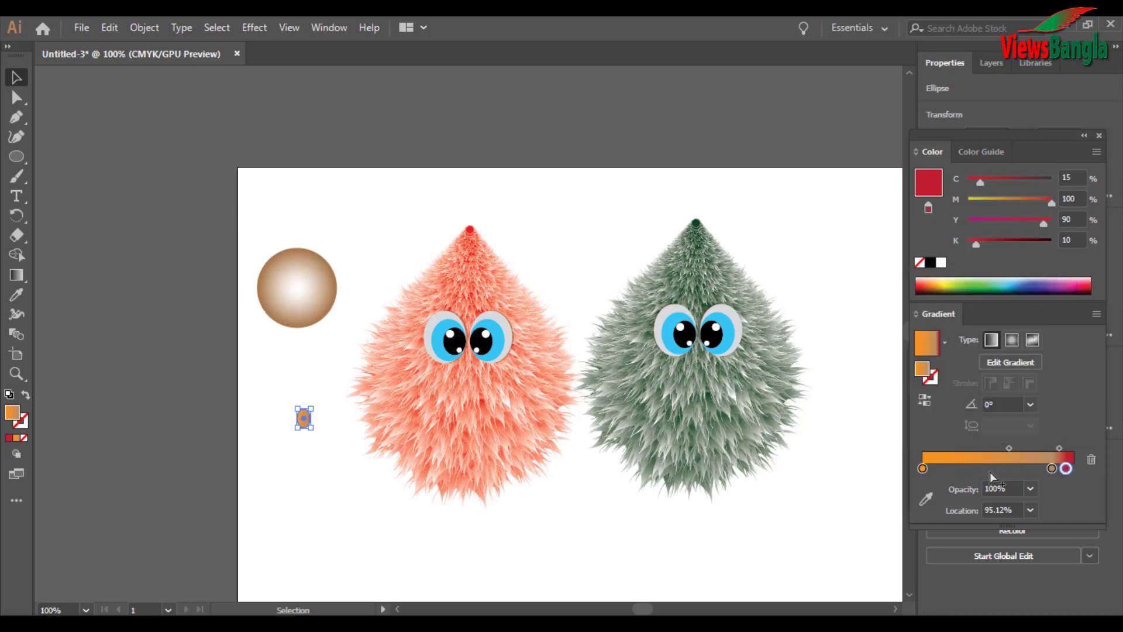
drag(1052, 468, 947, 469)
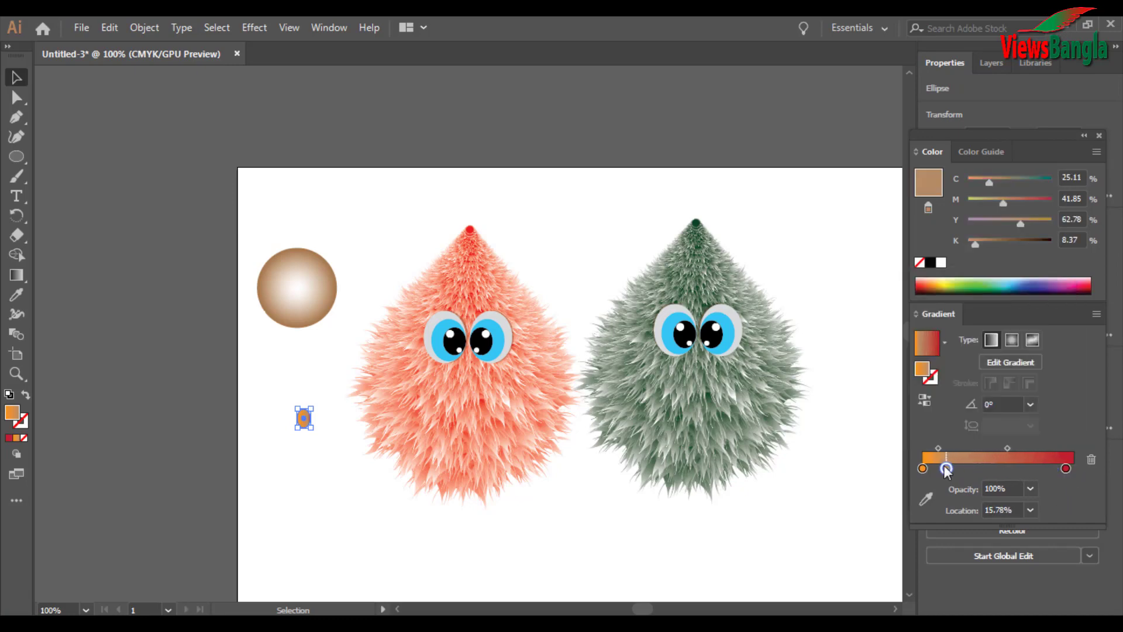
click(945, 346)
click(886, 400)
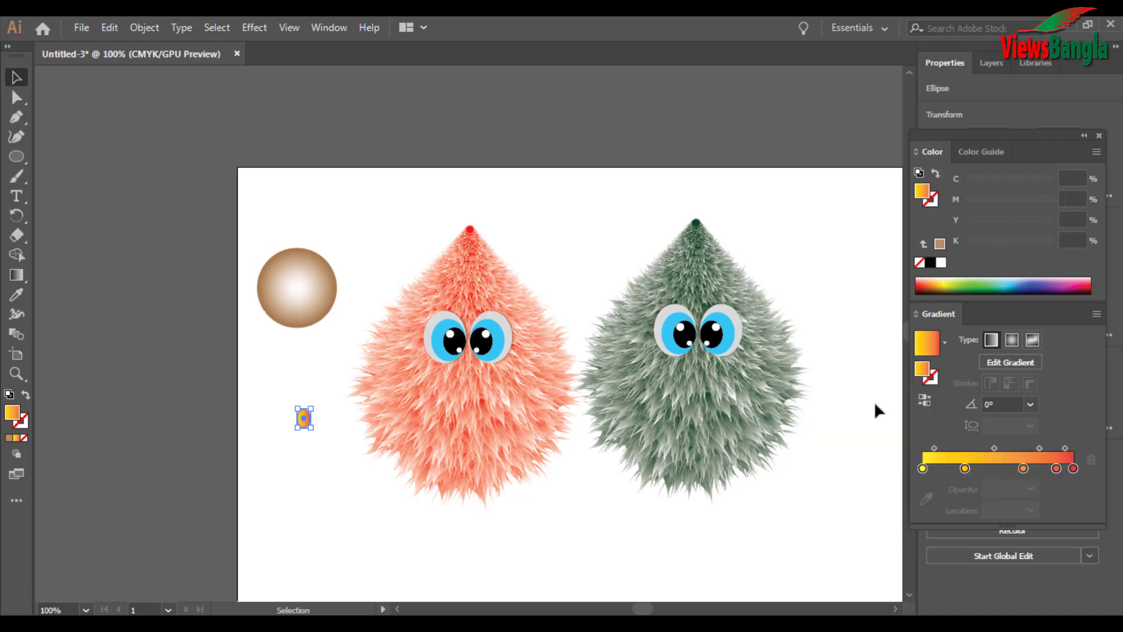
click(306, 445)
drag(306, 419, 469, 368)
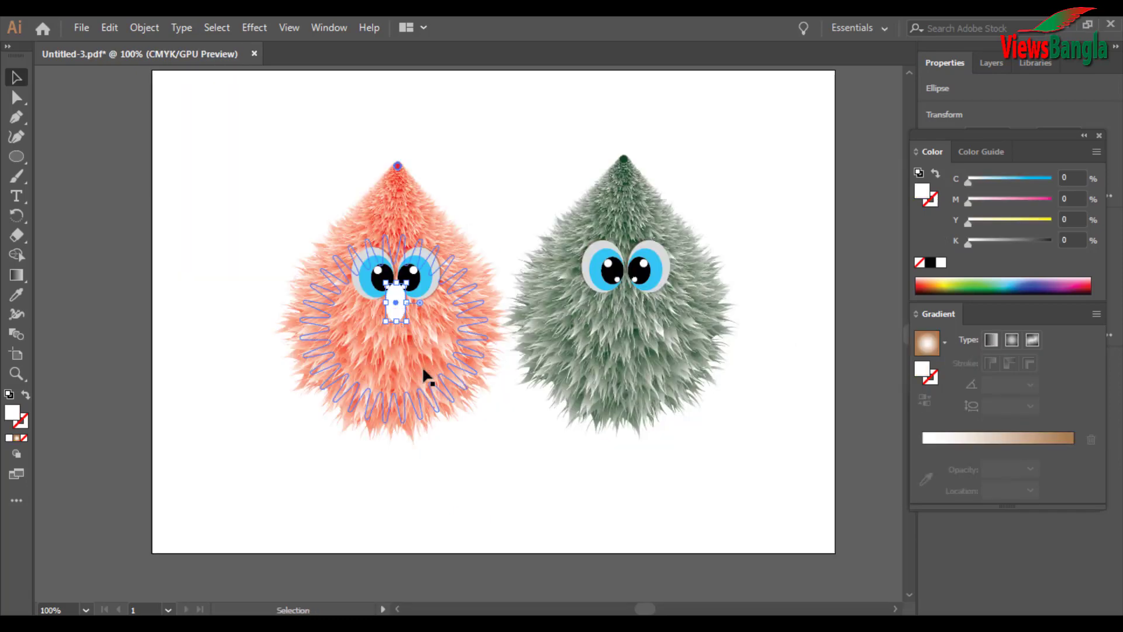
- Fill the red character's nose ellipse with white, duplicate it below the green character's eyes, and deselect
click(425, 370)
click(395, 308)
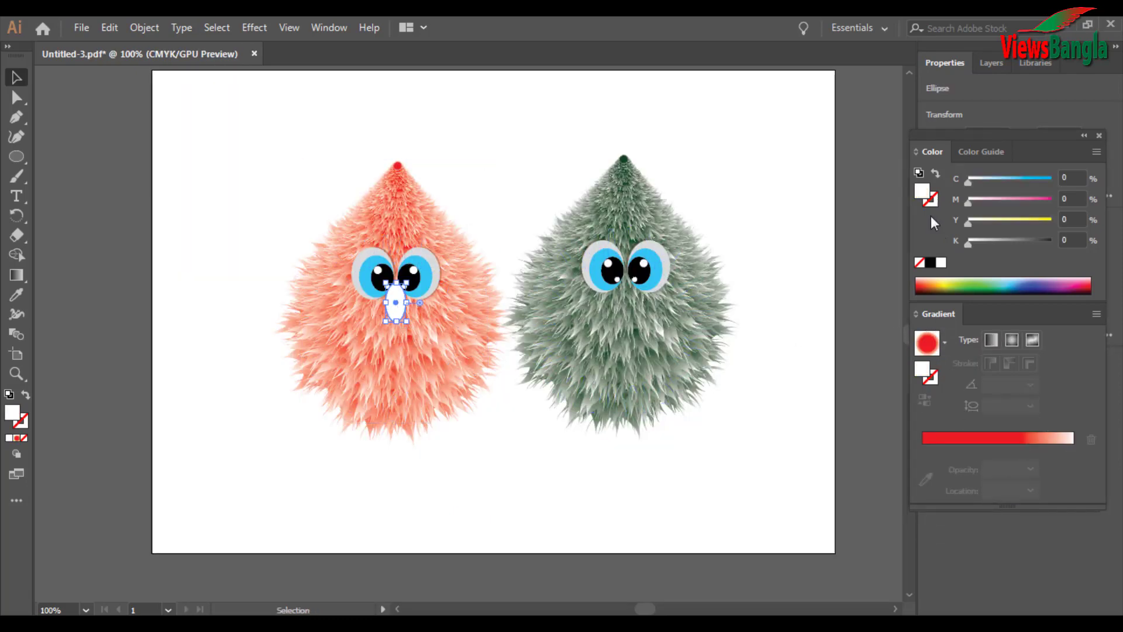
click(931, 264)
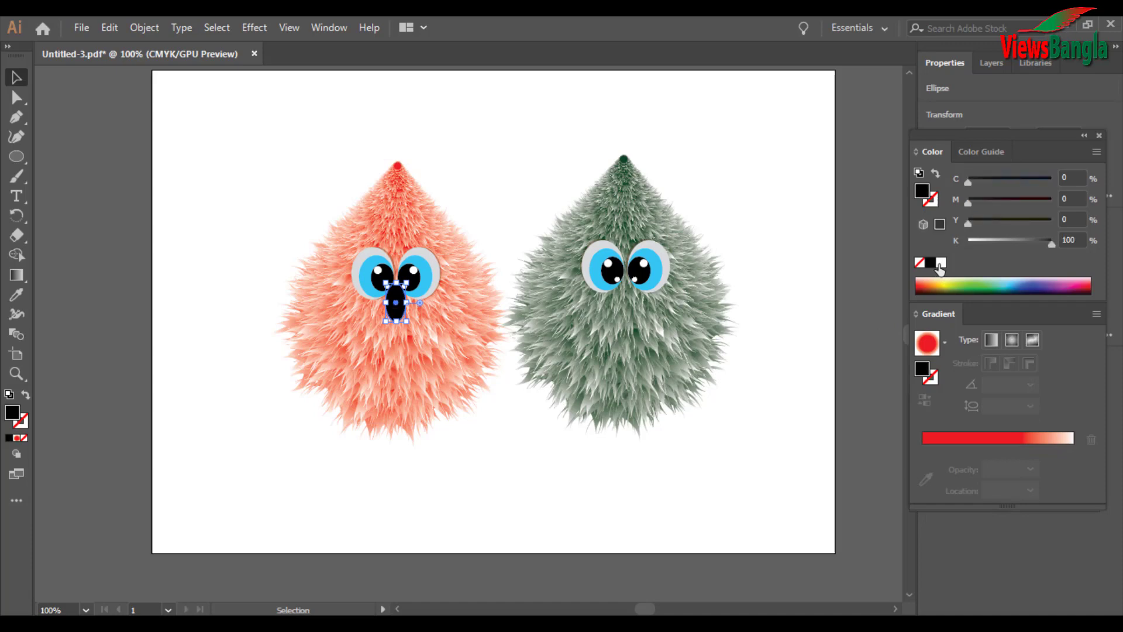
click(940, 264)
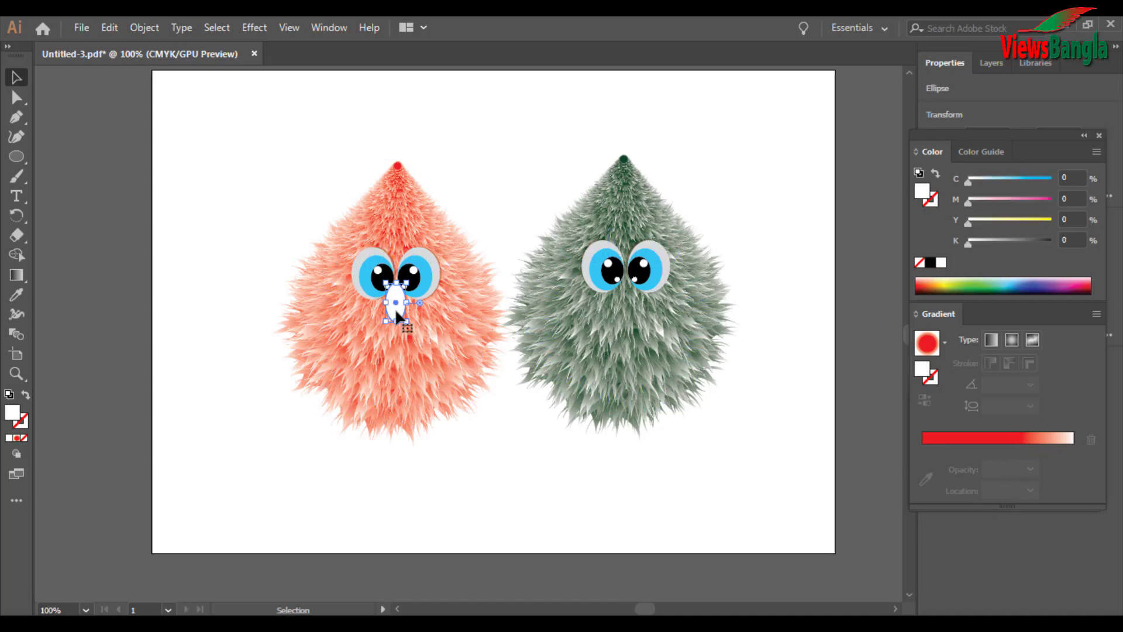
drag(395, 308, 625, 312)
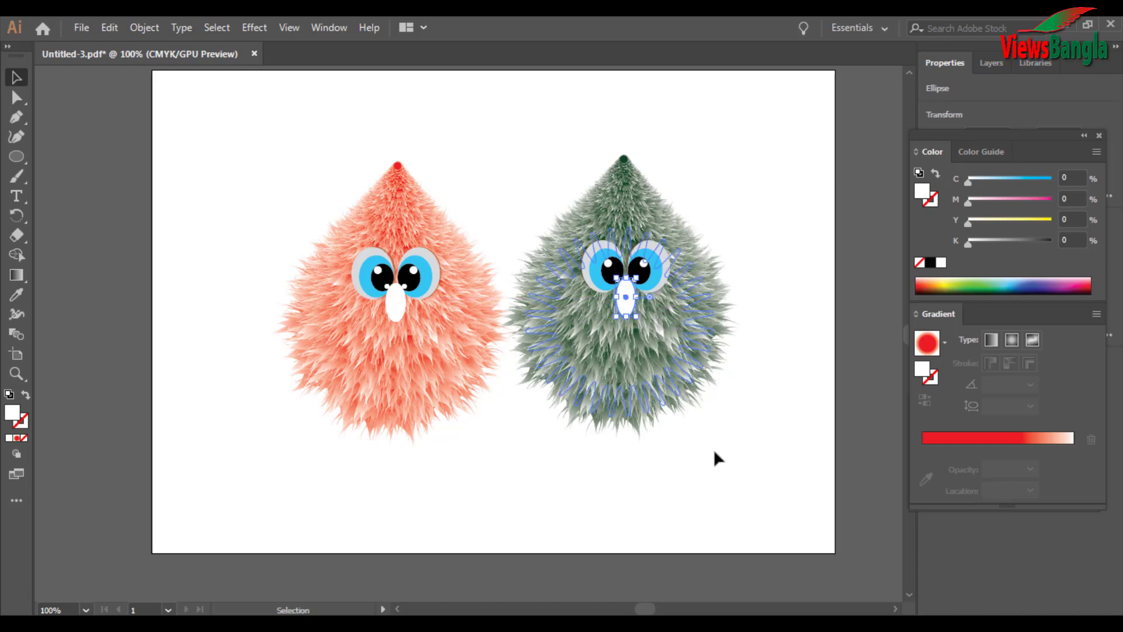
click(702, 477)
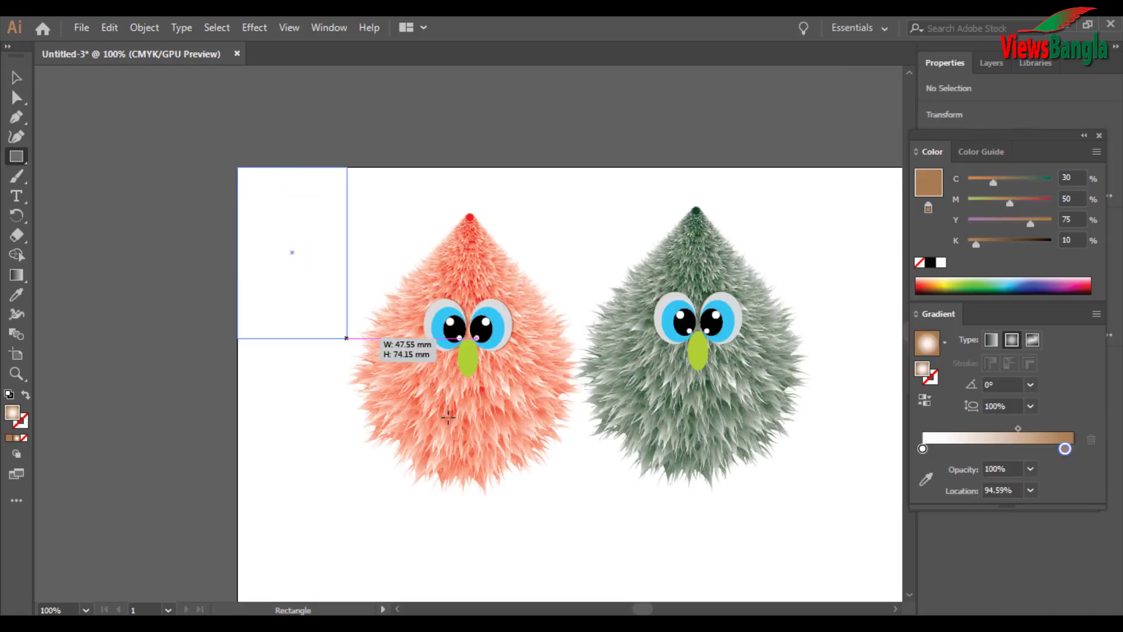
- Cover the whole artboard with a rectangle in the white-to-brown radial gradient and send it behind both fur characters
mouse_move(449, 416)
mouse_down()
mouse_move(840, 546)
mouse_move(893, 588)
mouse_move(835, 553)
mouse_up()
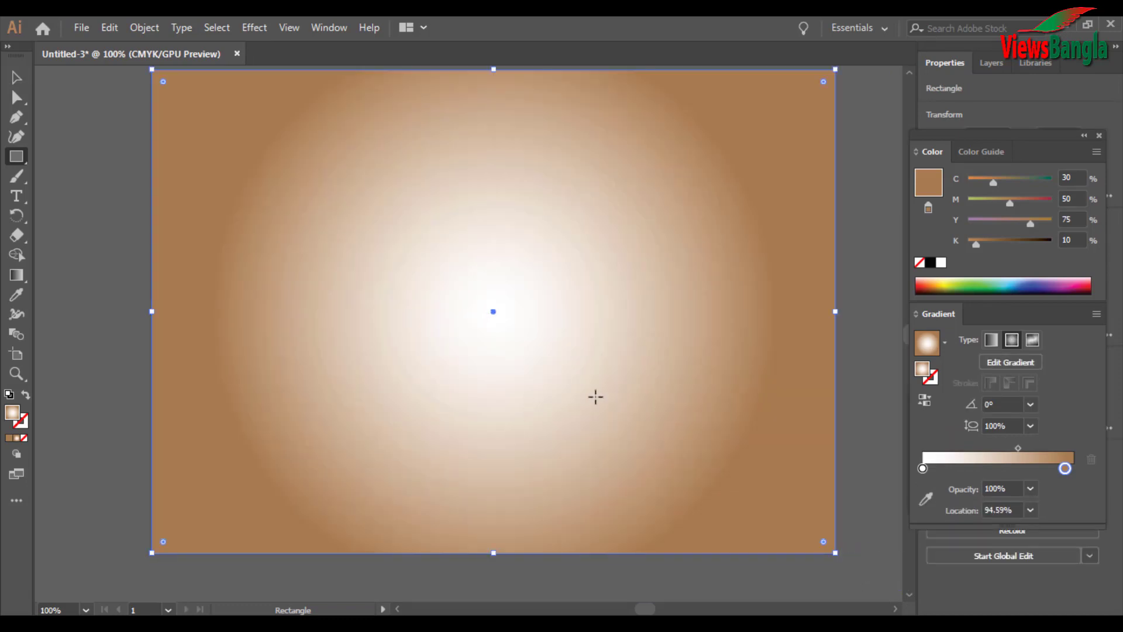
right_click(746, 514)
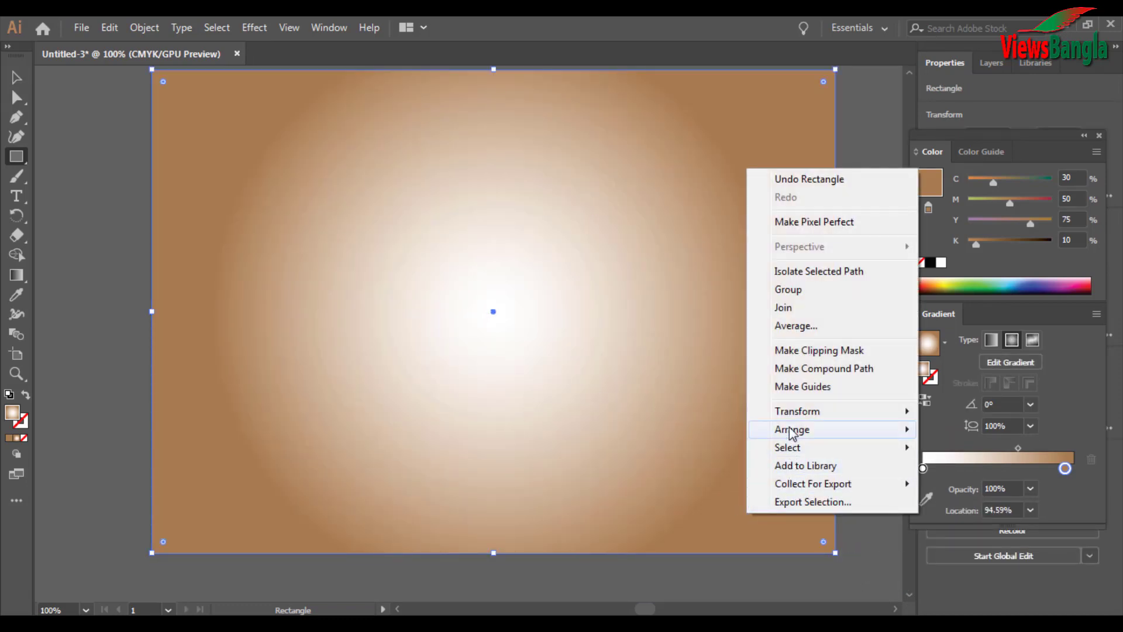
mouse_move(807, 431)
click(620, 484)
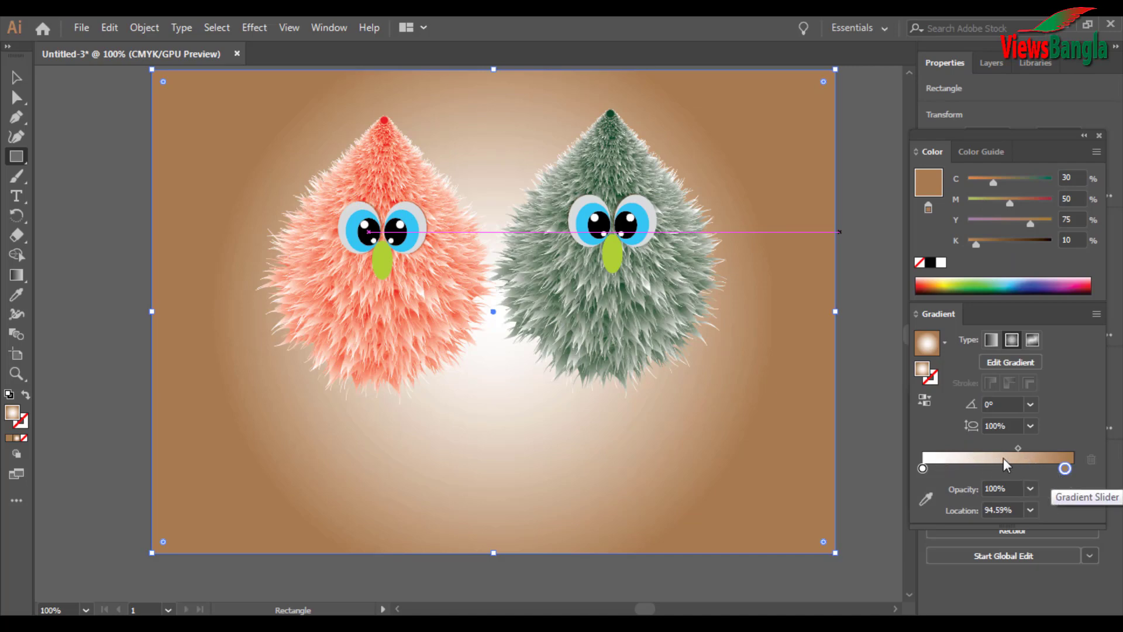
- Draw a wide, flat ellipse below the red fur character, fill it with black, and centre it under the body
click(16, 76)
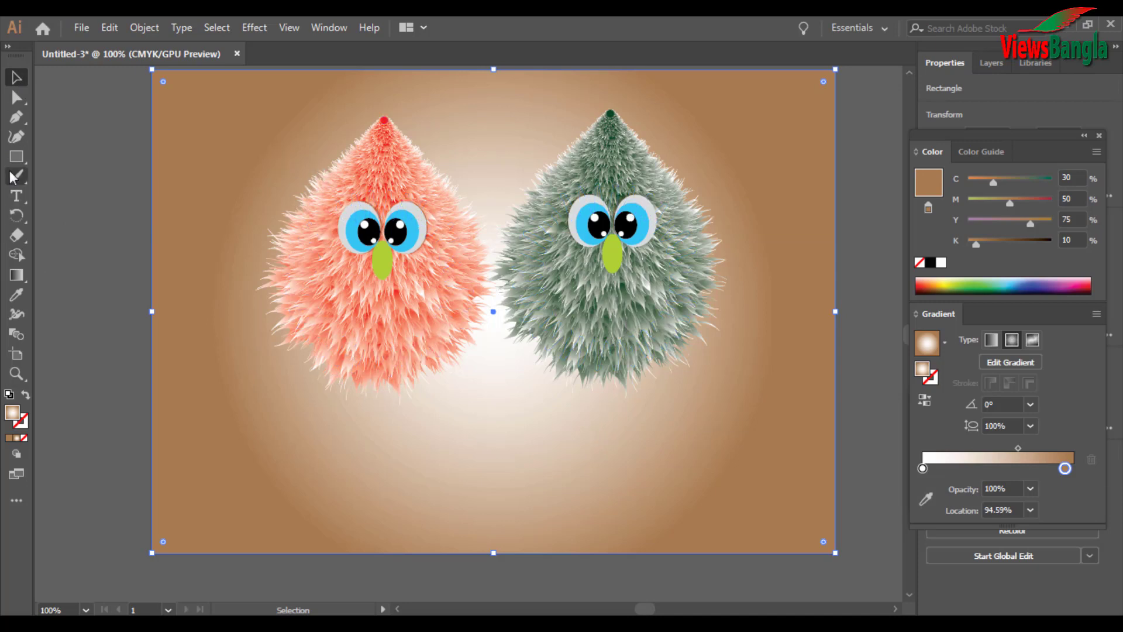
key(l)
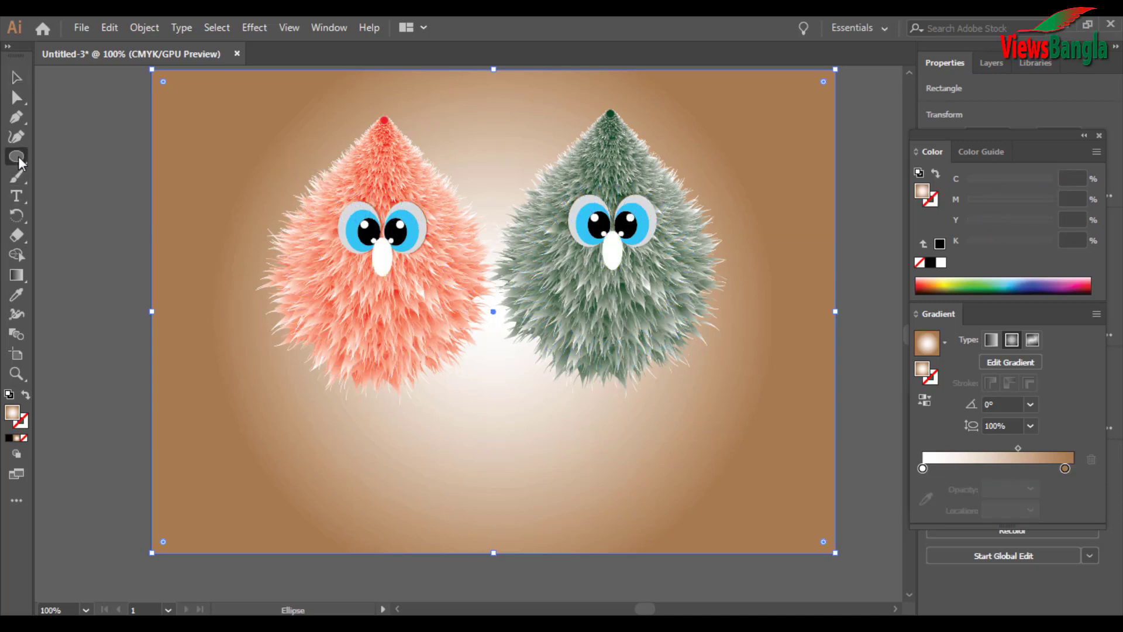
click(9, 439)
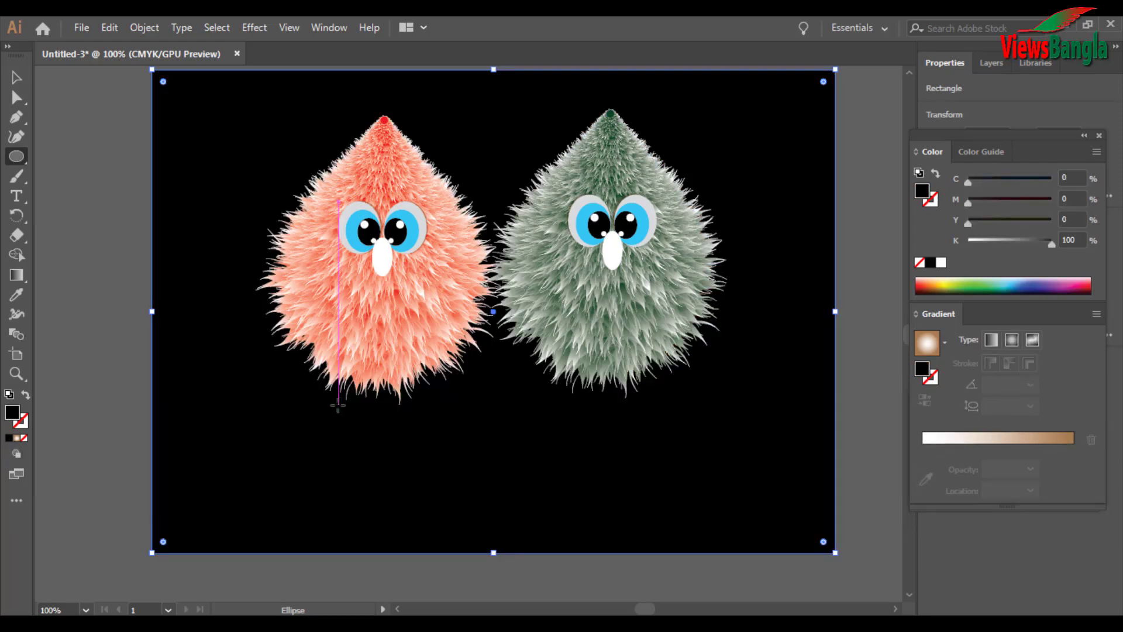
key(period)
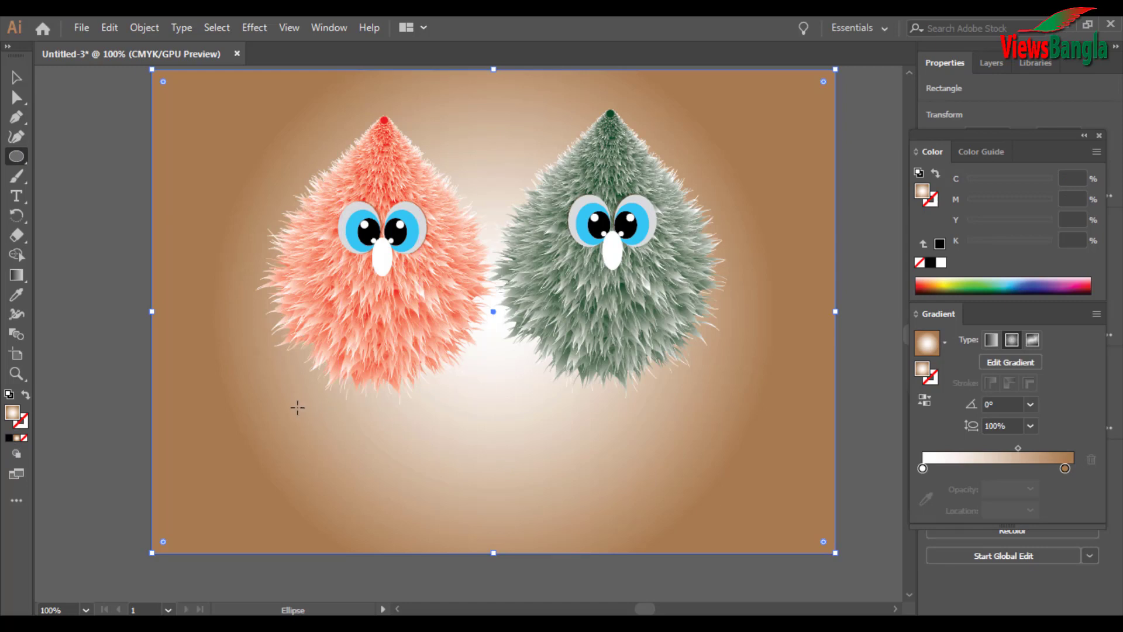
drag(298, 408, 500, 438)
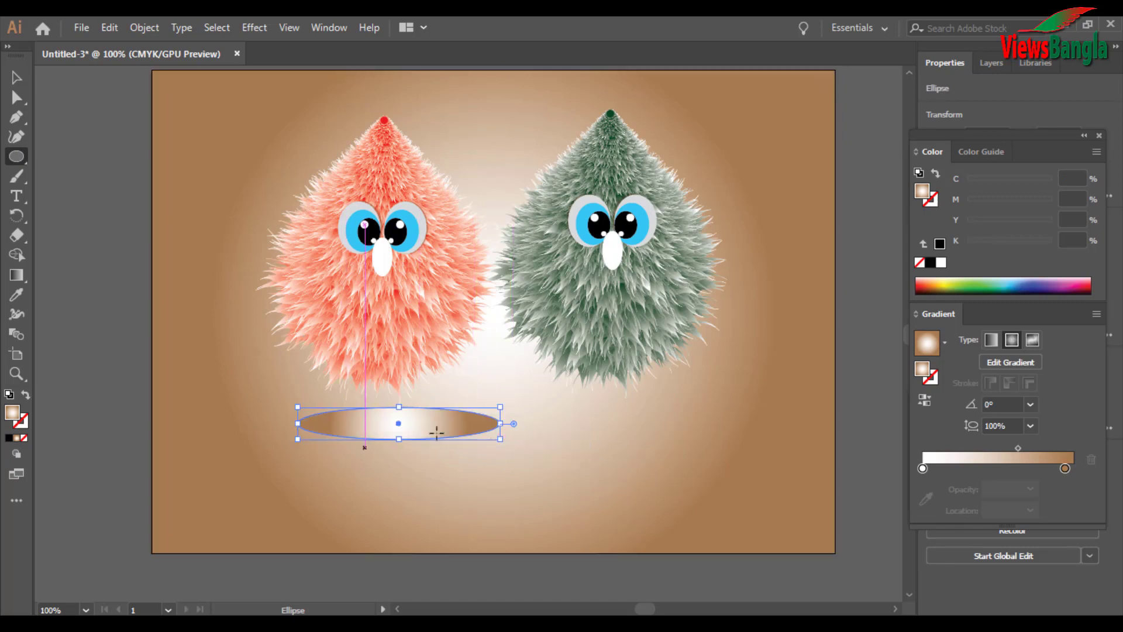
click(9, 437)
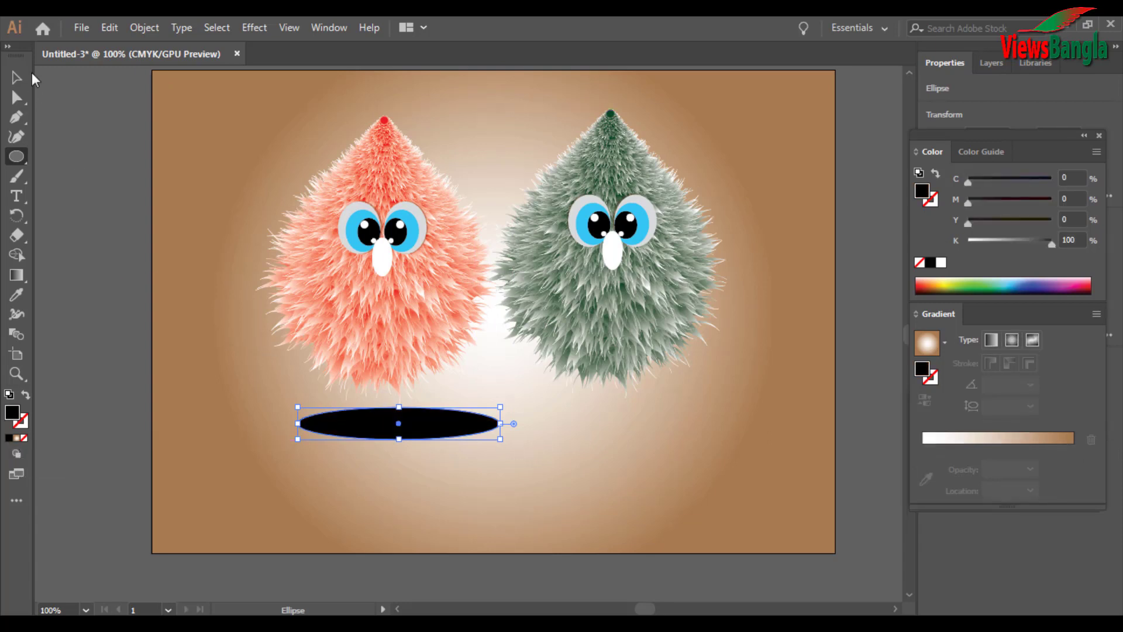
click(17, 77)
drag(460, 432, 443, 428)
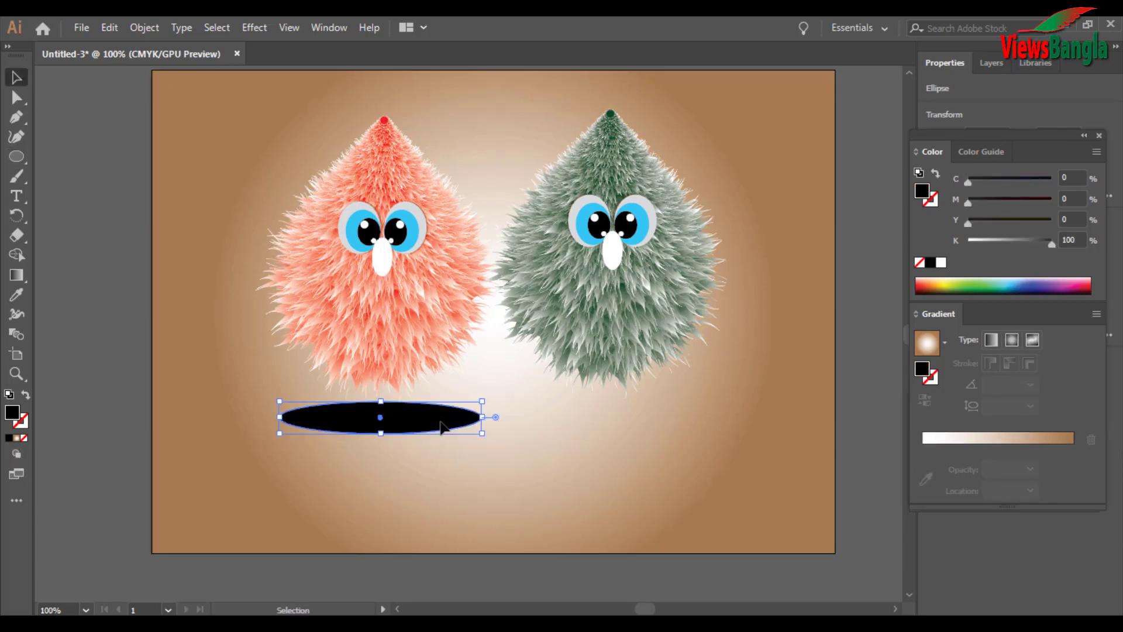
- Apply a Feather effect with an 8 mm radius to the black ellipse below the red character, with preview enabled
click(253, 28)
mouse_move(287, 217)
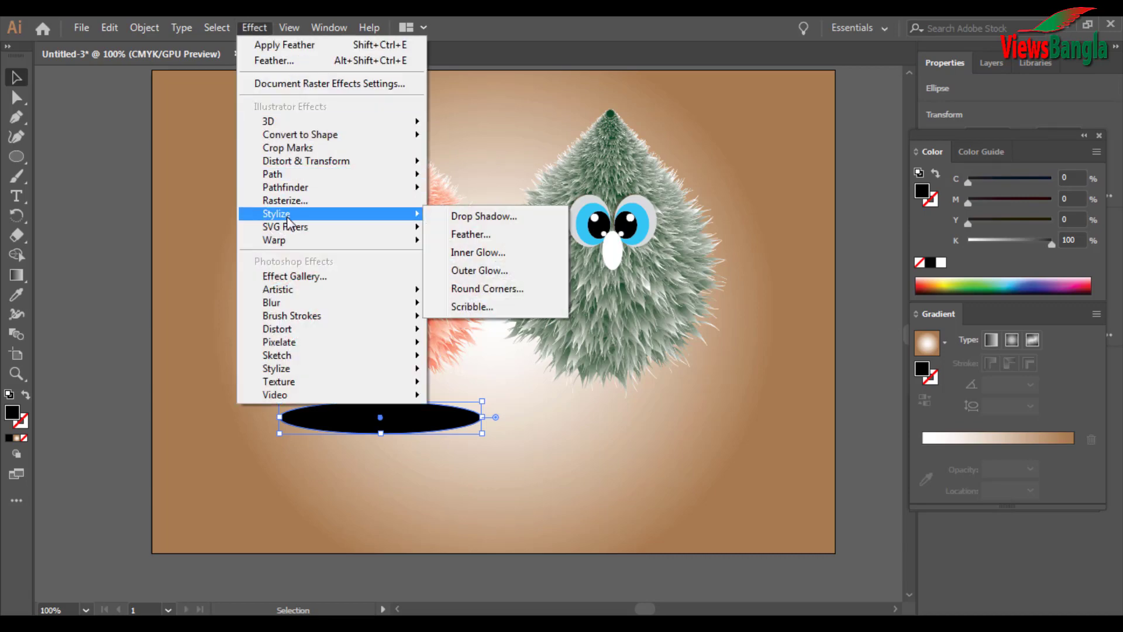
click(470, 232)
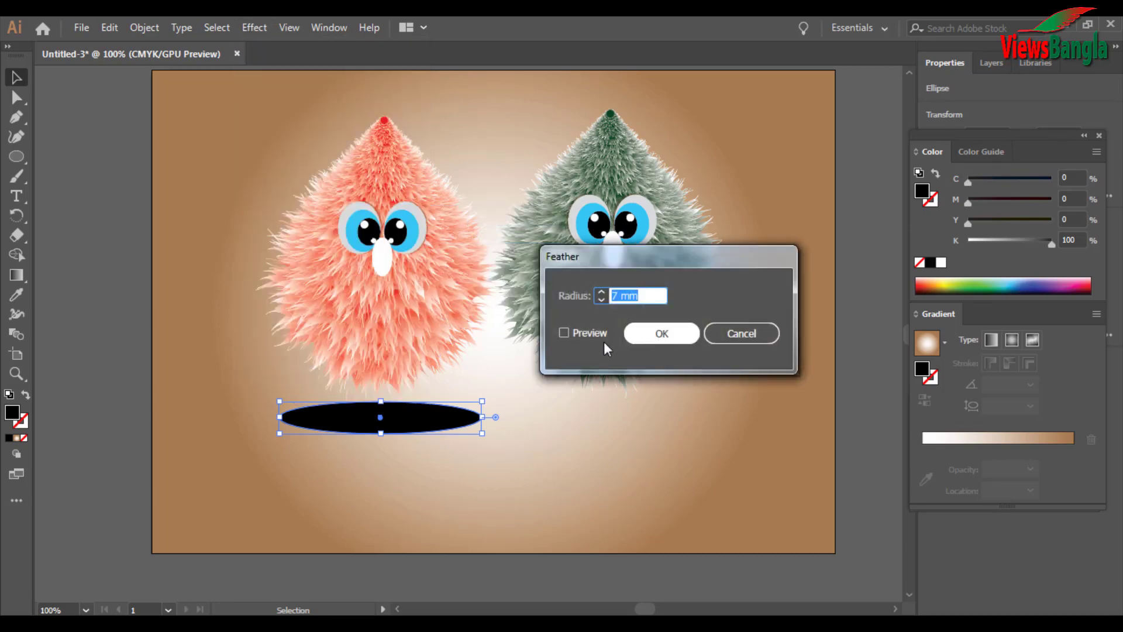
click(564, 333)
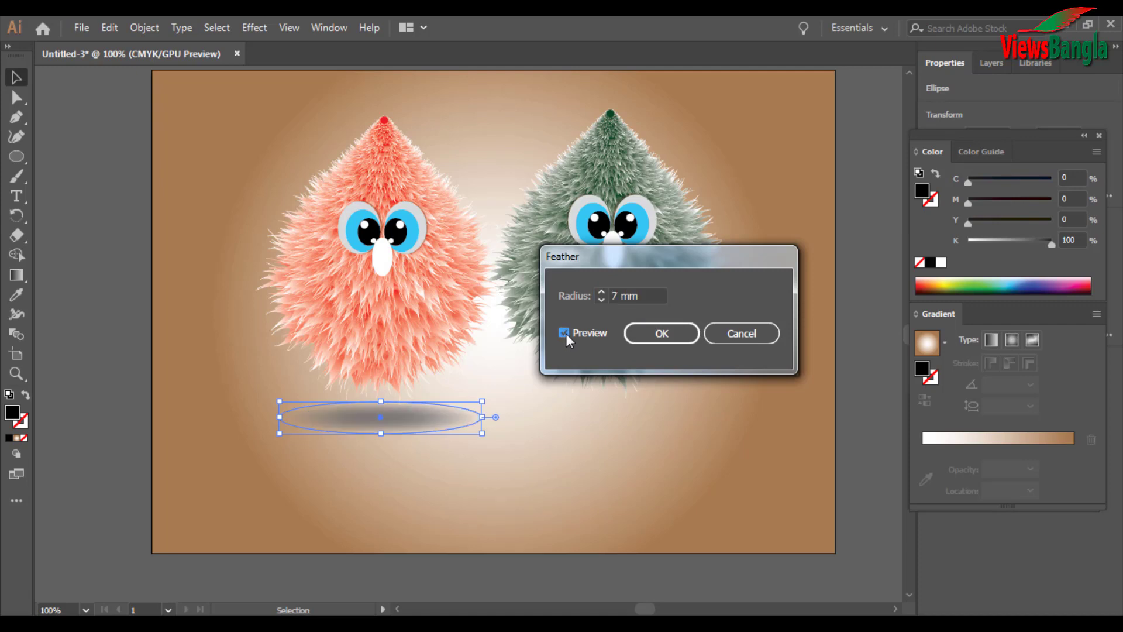
click(601, 300)
click(602, 299)
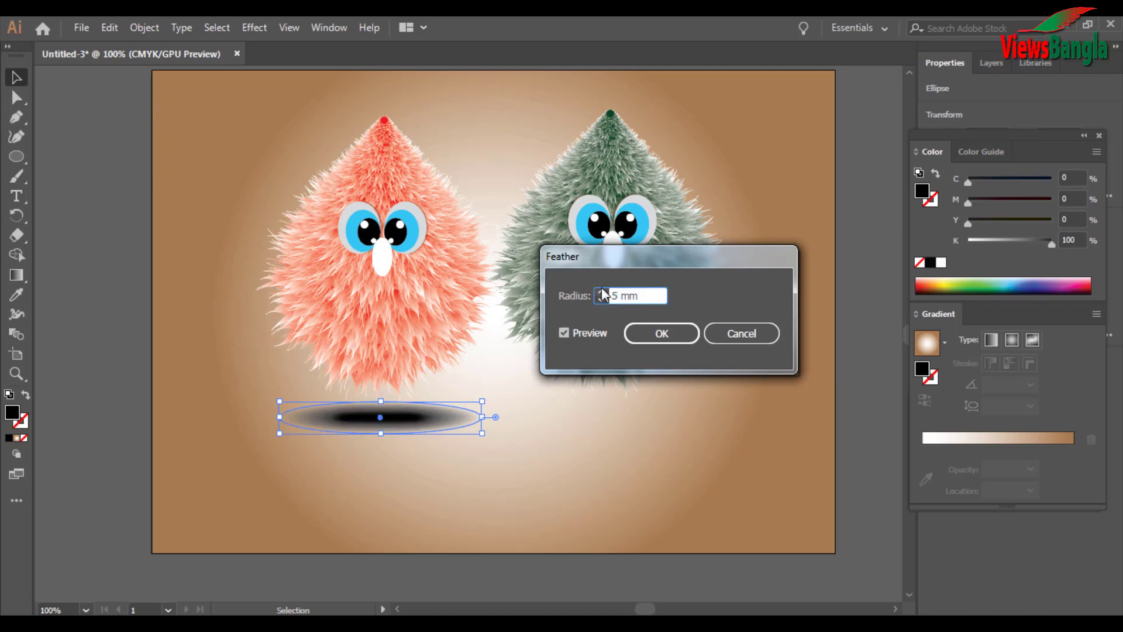
click(601, 292)
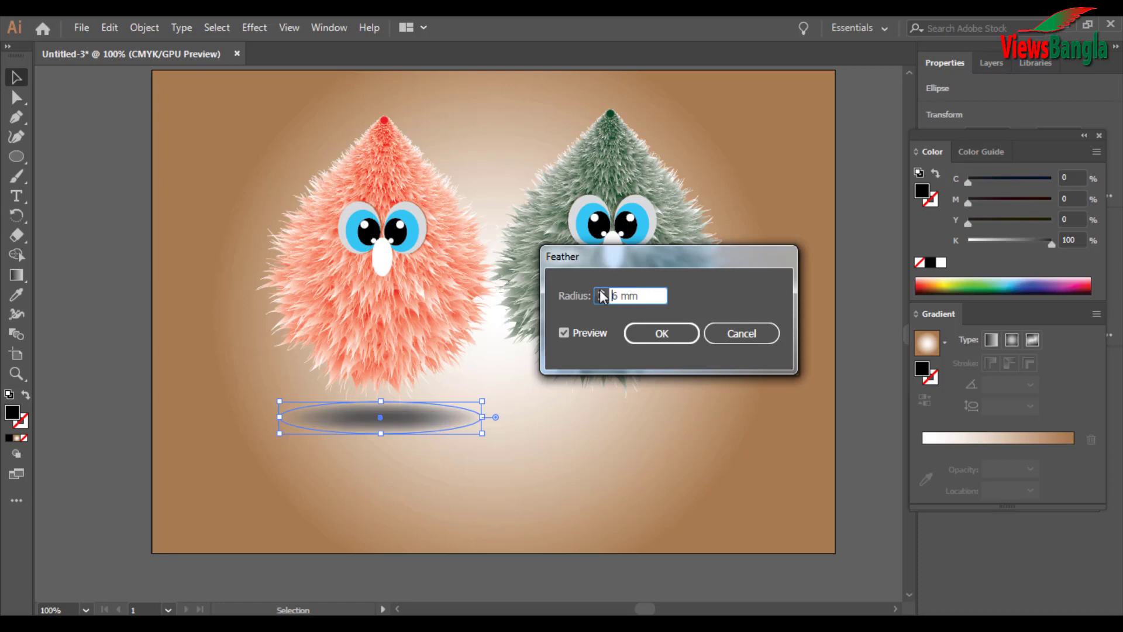
click(602, 292)
click(602, 292)
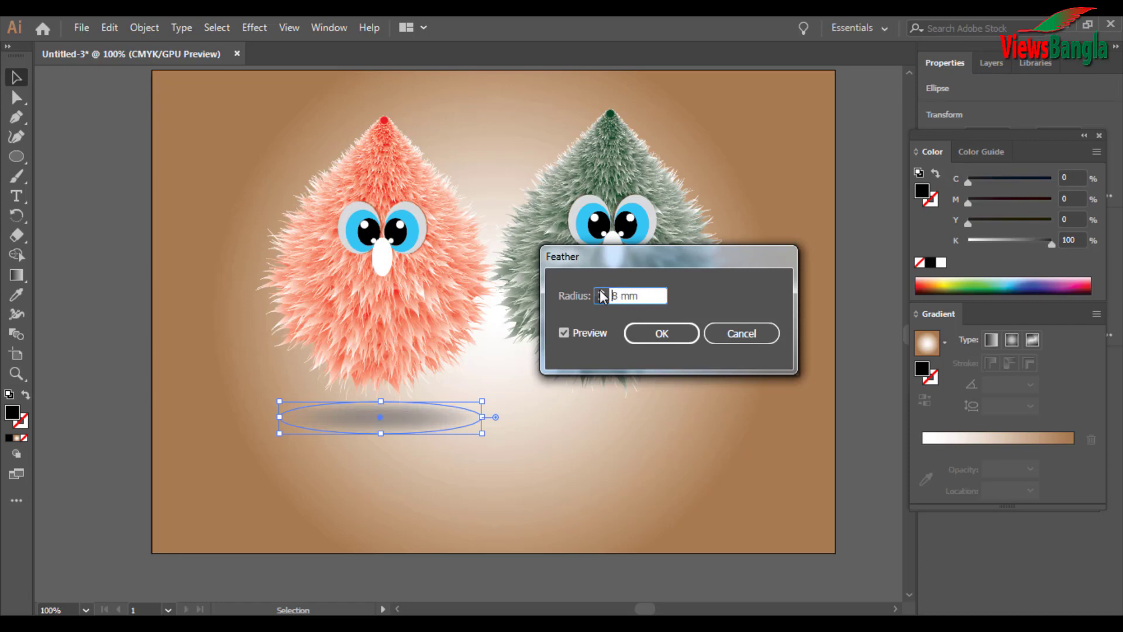
click(602, 300)
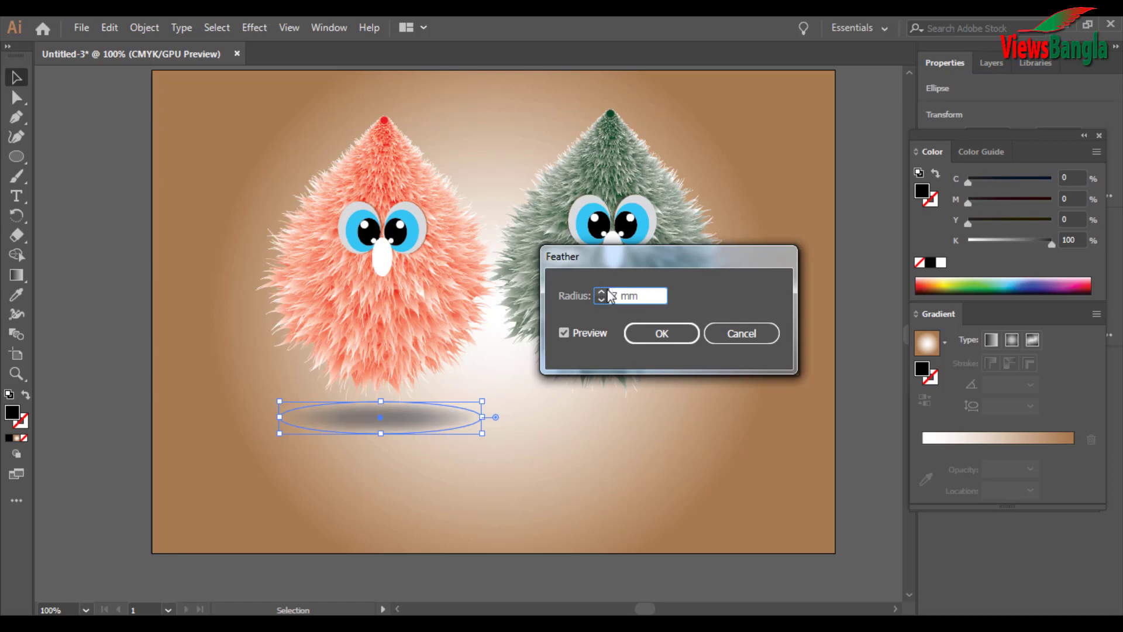
click(602, 292)
click(602, 292)
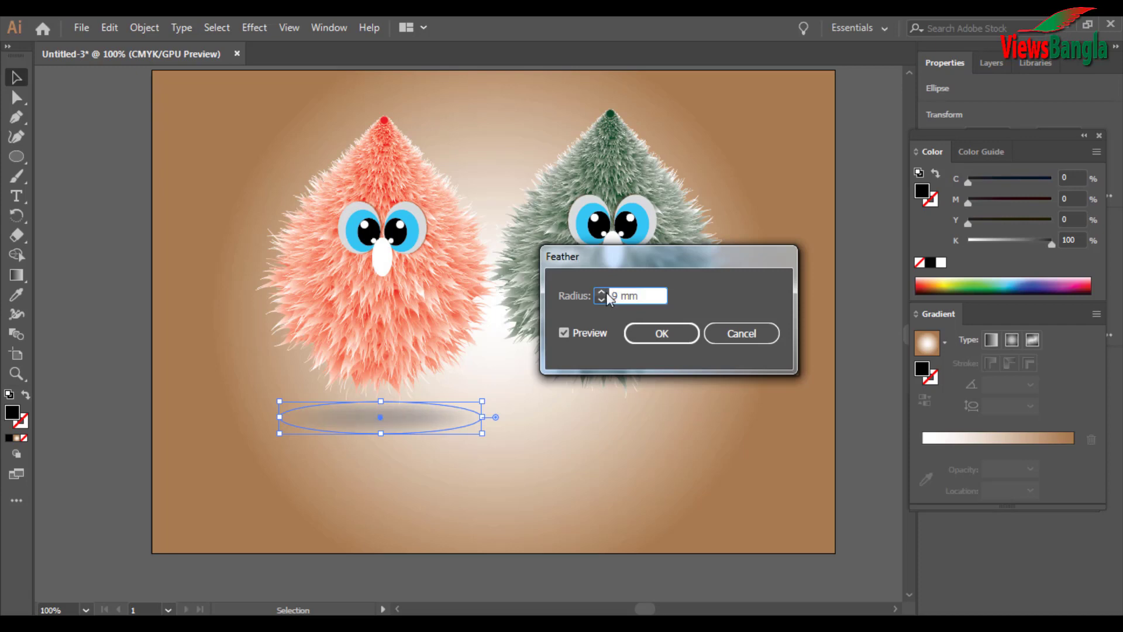
click(602, 300)
click(667, 333)
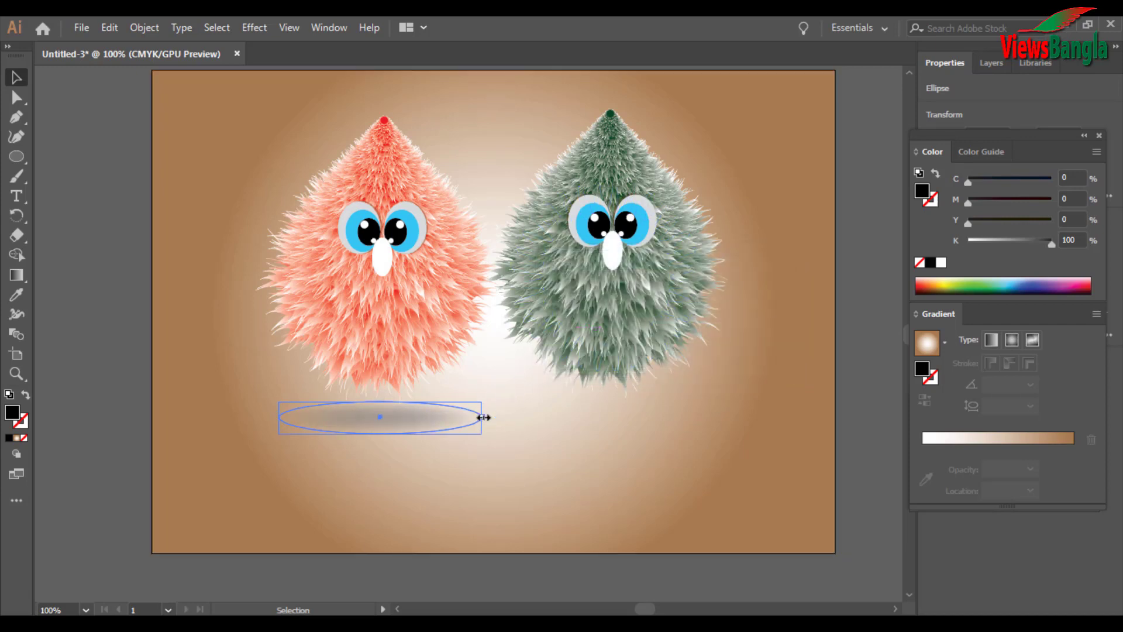
- Widen the feathered shadow ellipse and place a copy of it beneath the green character, adjusting the red character's shadow position
drag(483, 416, 544, 418)
drag(464, 426, 657, 404)
click(602, 463)
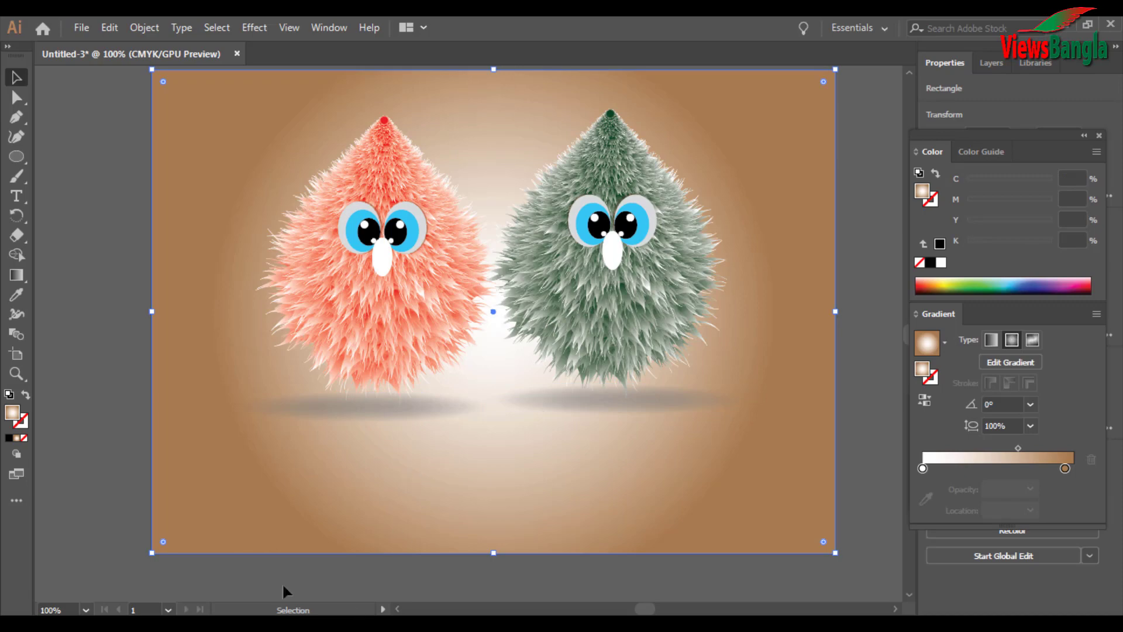
drag(389, 417, 402, 410)
click(598, 404)
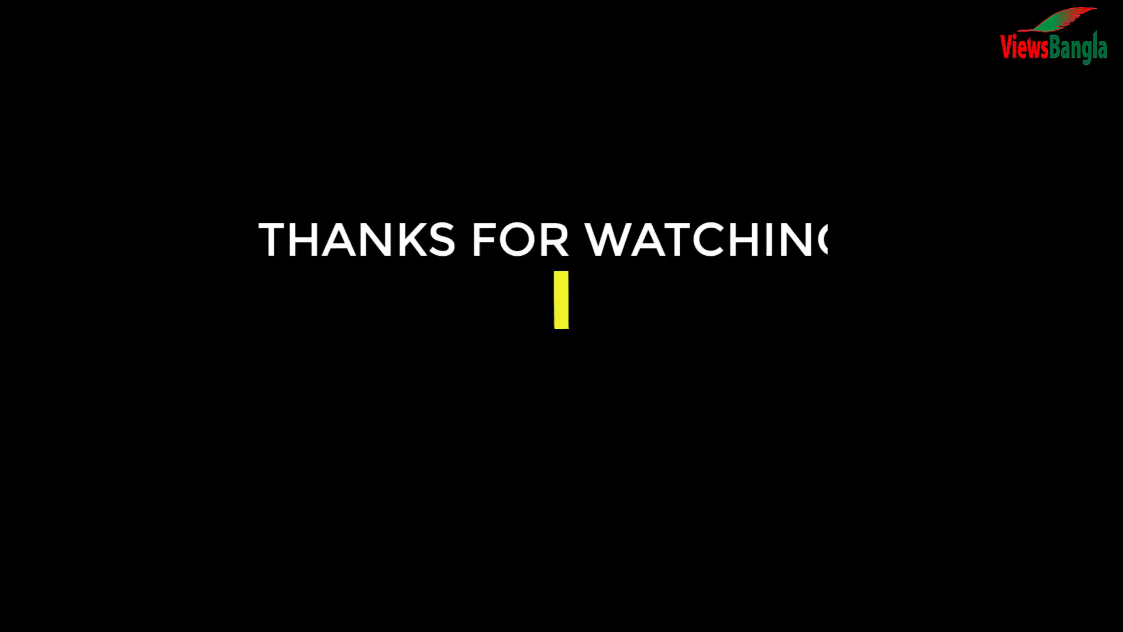